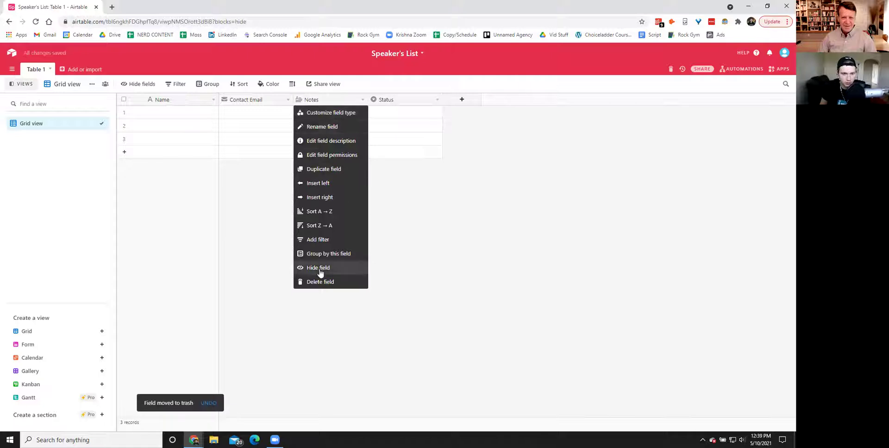
- Delete the Notes and Status fields from the Speaker's List table
{"action": "right_click", "coordinate": [327, 99]}
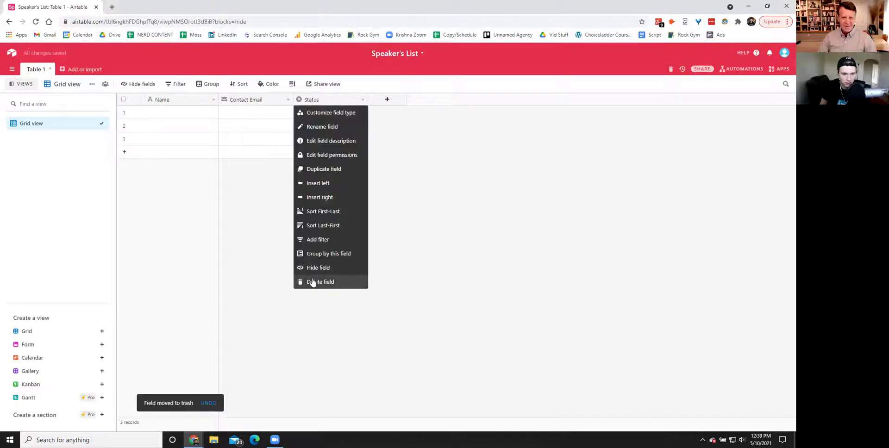
{"action": "left_click", "coordinate": [319, 281]}
- Add a single line text field named Location and place it between Name and Contact Email
{"action": "left_click", "coordinate": [313, 100]}
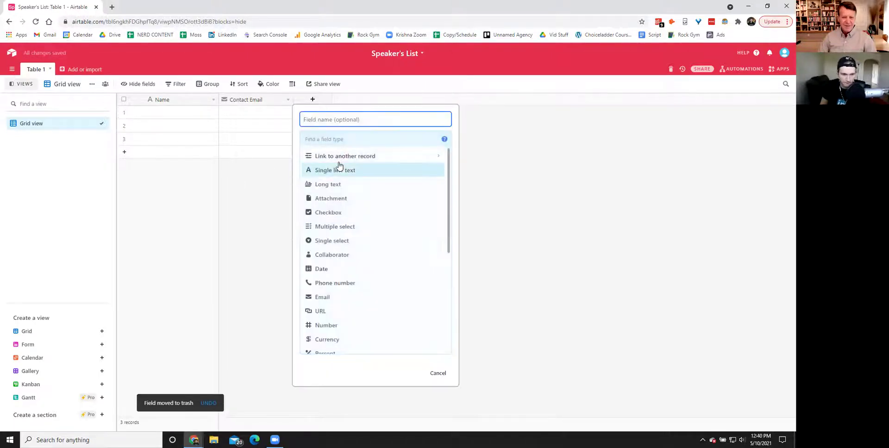
{"action": "left_click", "coordinate": [333, 170]}
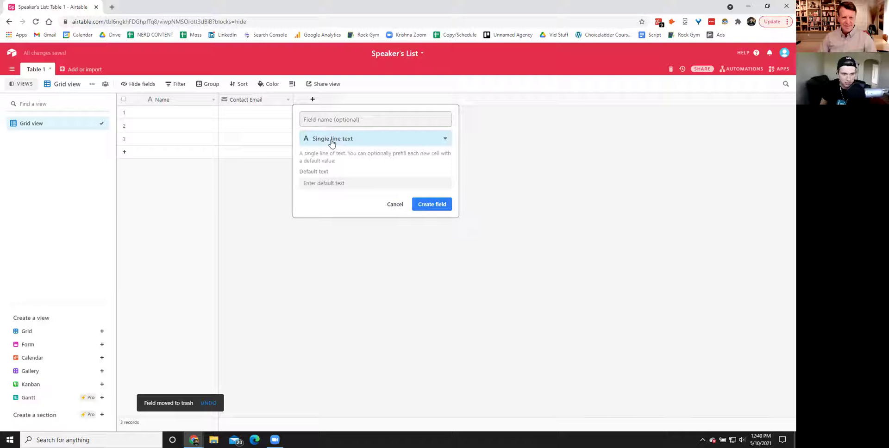
{"action": "left_click", "coordinate": [328, 119]}
{"action": "type", "text": "Location"}
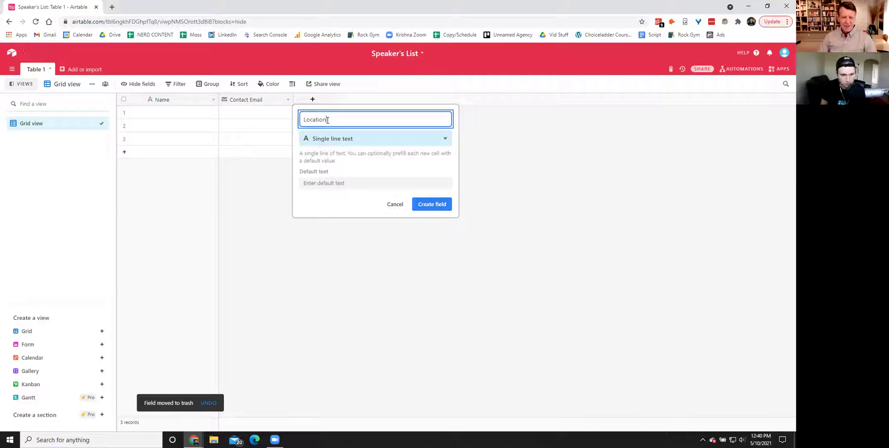
{"action": "left_click", "coordinate": [431, 204]}
{"action": "left_click_drag", "start_coordinate": [282, 99], "coordinate": [238, 108]}
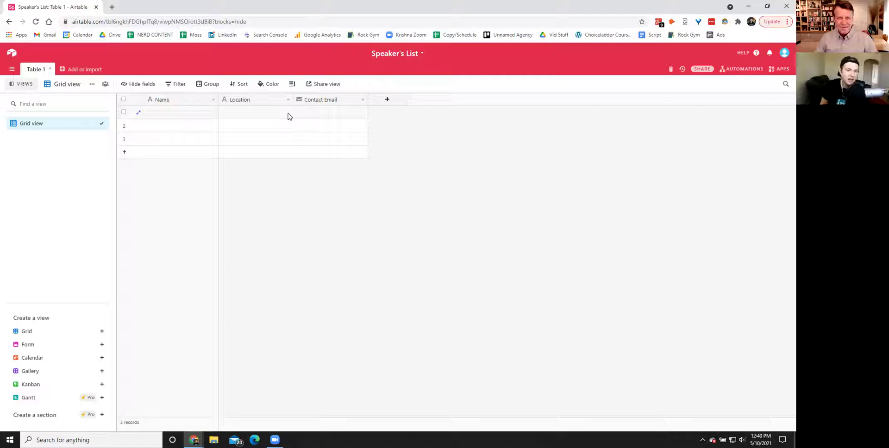
- Search the web in a new browser tab for "list of chambers of commerce" and open the National Chamber of Commerce Directory
{"action": "left_click", "coordinate": [112, 7]}
{"action": "type", "text": "list o"}
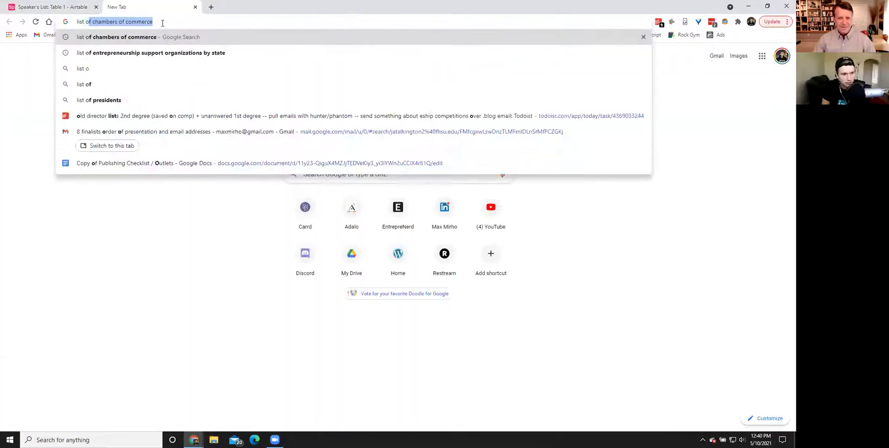
{"action": "type", "text": "f"}
{"action": "key", "text": "Return"}
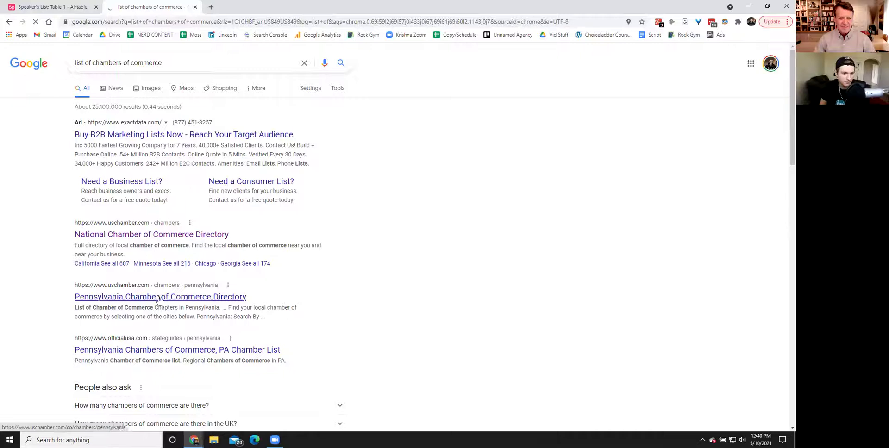
{"action": "left_click", "coordinate": [148, 240]}
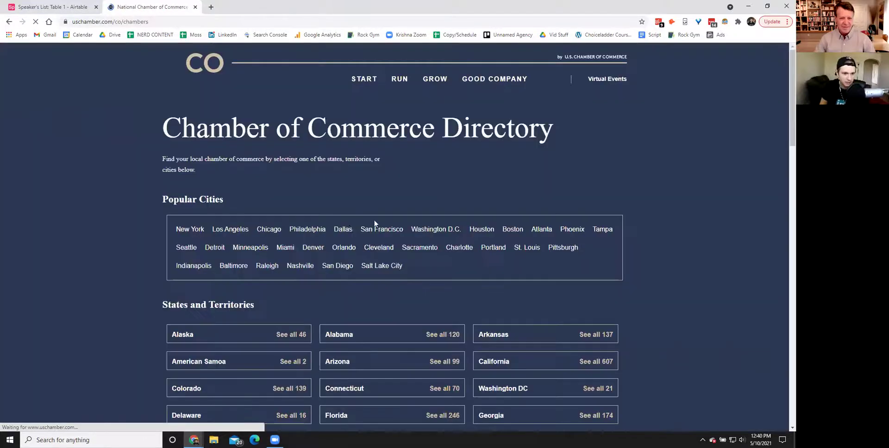
- Open the Florida chamber listing from the directory's States and Territories section
{"action": "left_click_drag", "start_coordinate": [148, 128], "coordinate": [555, 167]}
{"action": "left_click", "coordinate": [546, 154]}
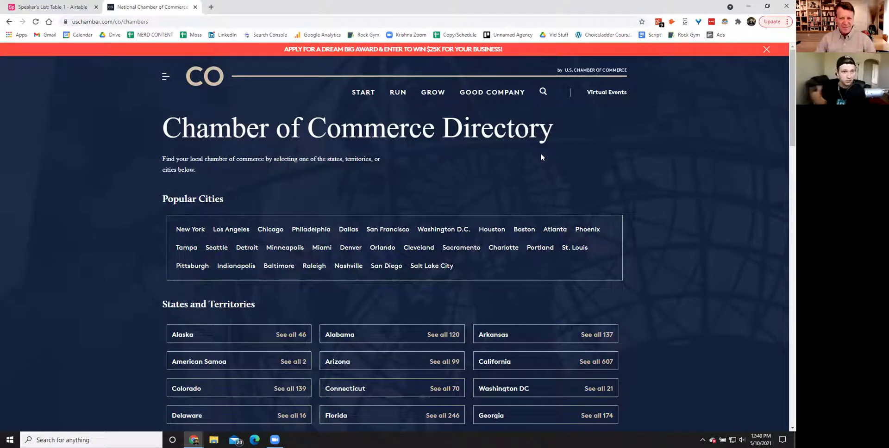
{"action": "scroll", "coordinate": [135, 173], "scroll_direction": "down", "scroll_amount": 4}
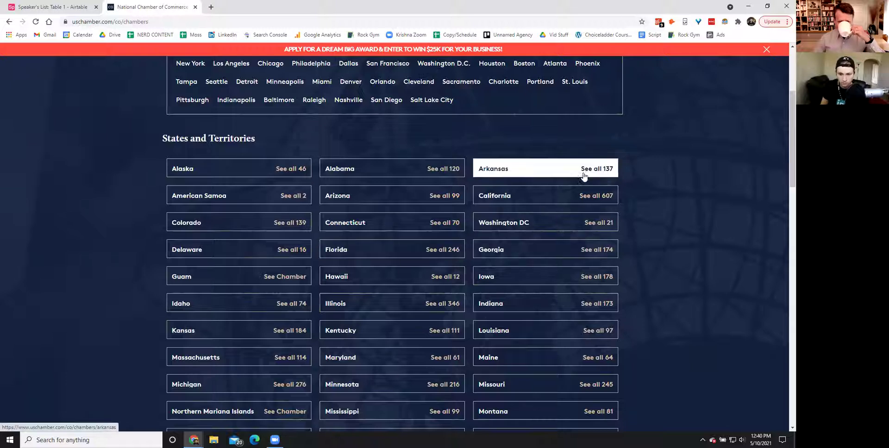
{"action": "left_click", "coordinate": [390, 257]}
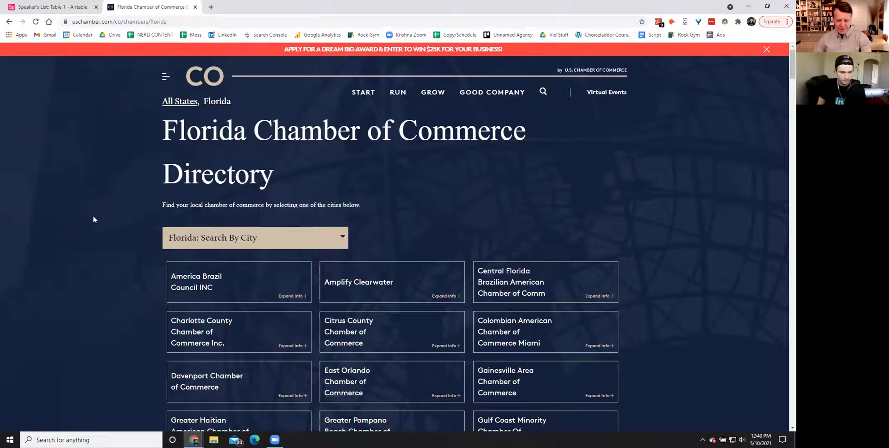
- Inspect the Florida directory page and bring up the Web Scraper extension in the developer tools
{"action": "scroll", "coordinate": [86, 207], "scroll_direction": "down", "scroll_amount": 2}
{"action": "right_click", "coordinate": [84, 205]}
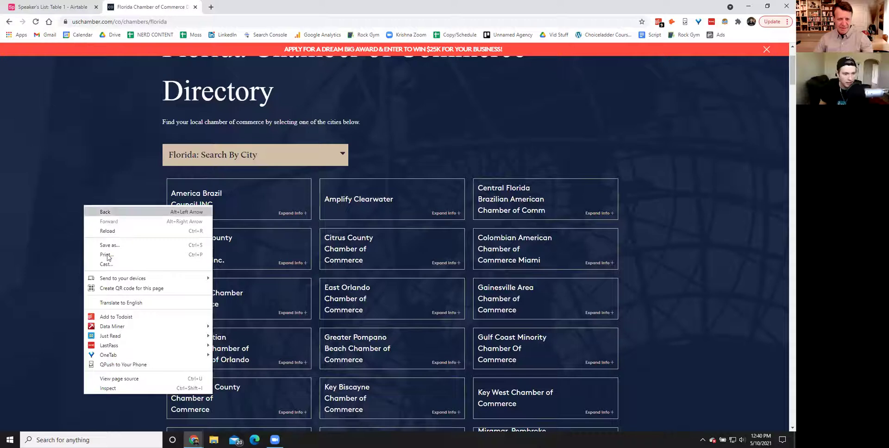
{"action": "left_click", "coordinate": [109, 388]}
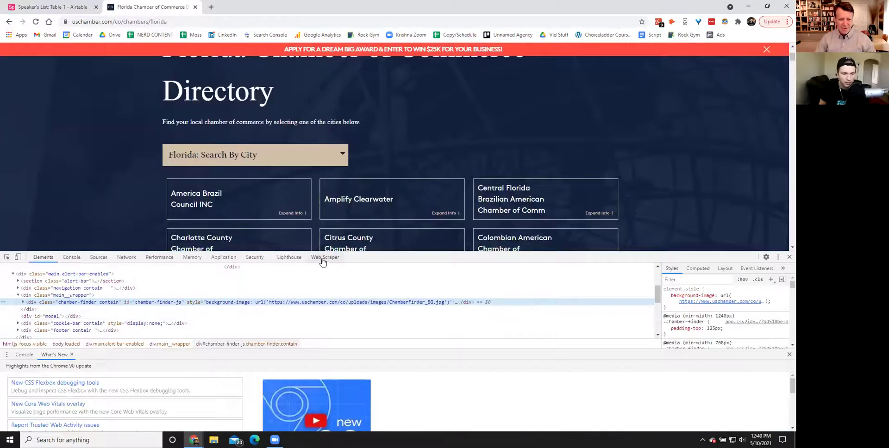
{"action": "left_click", "coordinate": [324, 258]}
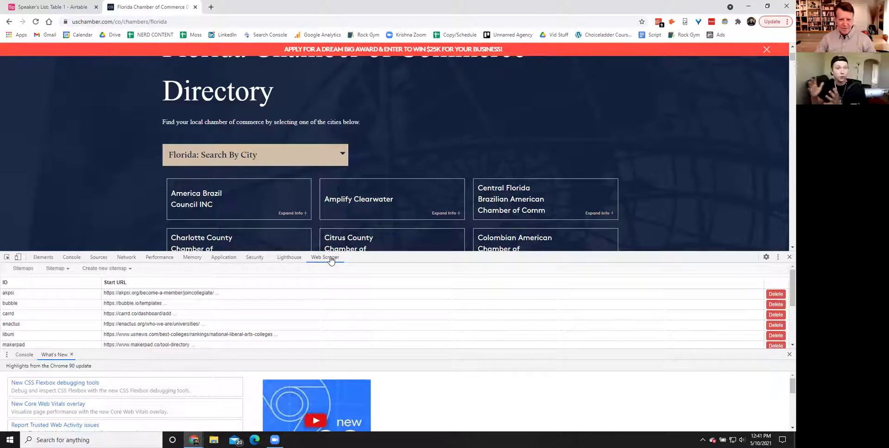
- View the webscraper.io website in a new browser tab and return to the Florida chamber directory
{"action": "left_click", "coordinate": [211, 9]}
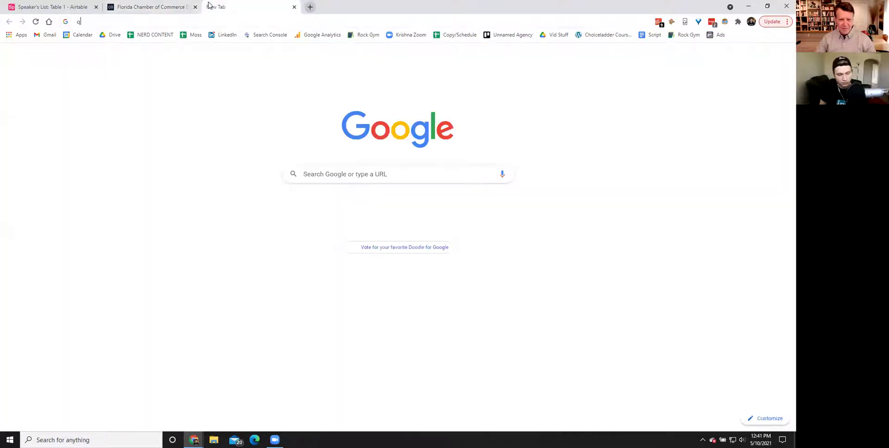
{"action": "type", "text": "webs"}
{"action": "key", "text": "Return"}
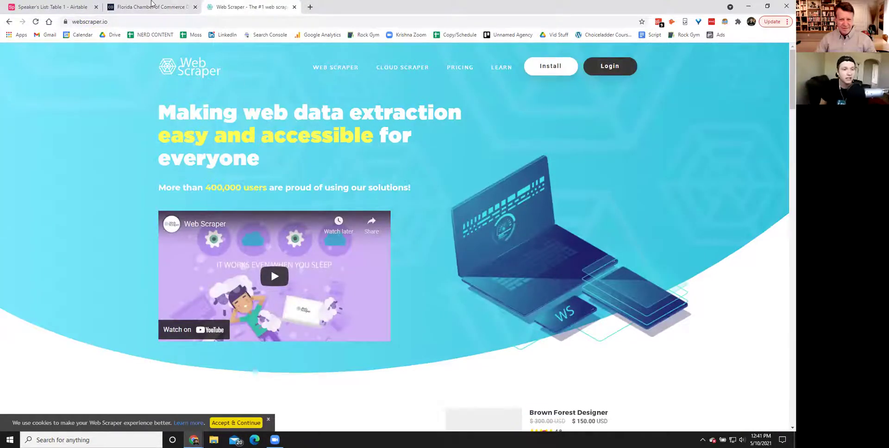
{"action": "left_click", "coordinate": [134, 7]}
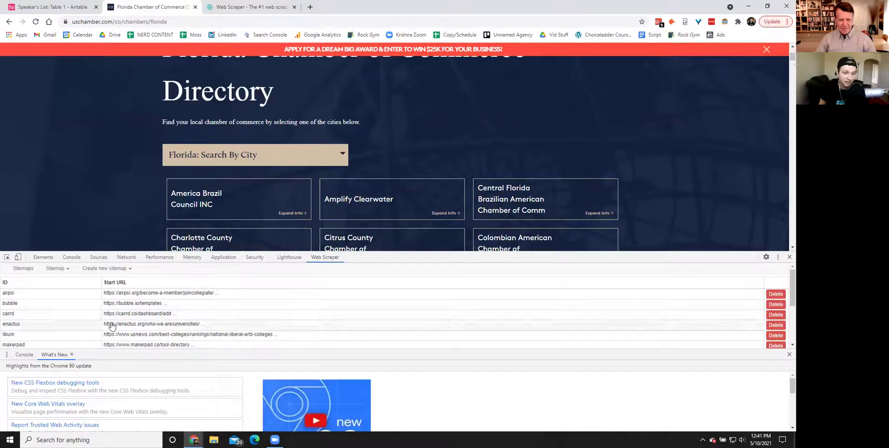
- Create a new sitemap named chambers with the Florida directory page's address as its start URL
{"action": "left_click", "coordinate": [106, 268]}
{"action": "left_click", "coordinate": [104, 282]}
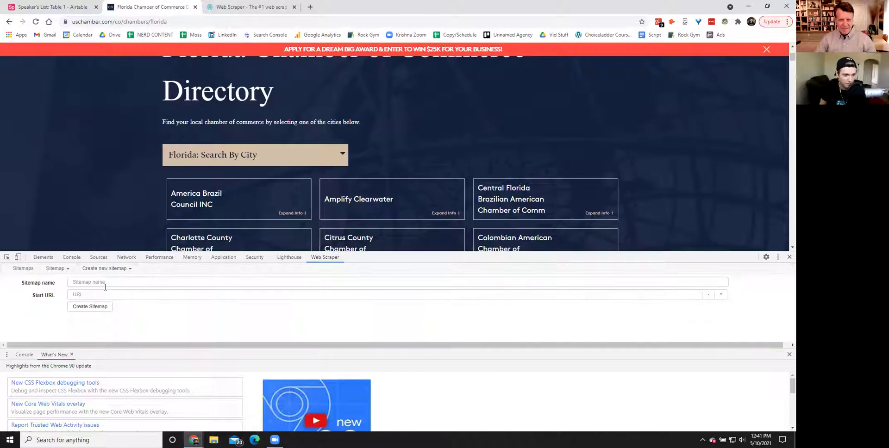
{"action": "left_click", "coordinate": [111, 285]}
{"action": "type", "text": "chambers"}
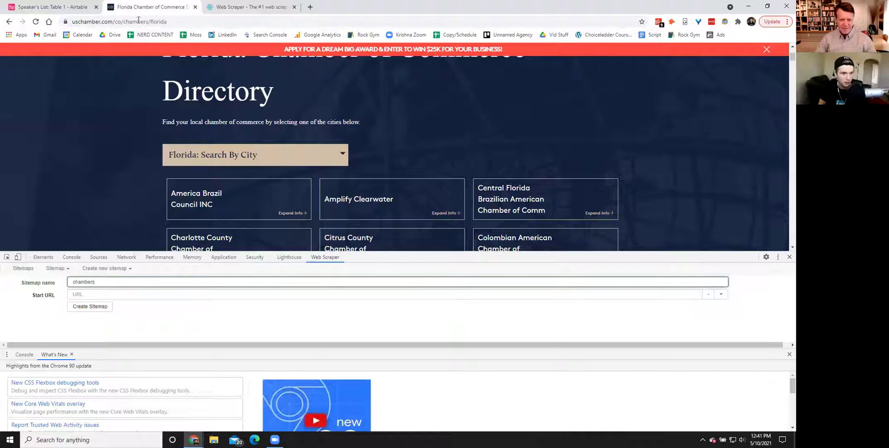
{"action": "left_click", "coordinate": [144, 22]}
{"action": "key", "text": "ctrl+c"}
{"action": "left_click", "coordinate": [110, 295]}
{"action": "key", "text": "ctrl+v"}
{"action": "left_click", "coordinate": [104, 306]}
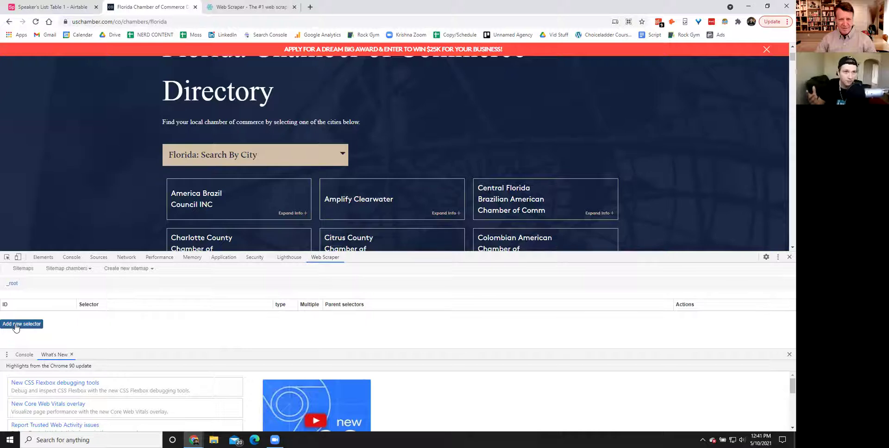
- Add a selector of type Element to the sitemap and make it capture all the chamber cards on the page
{"action": "left_click", "coordinate": [16, 326]}
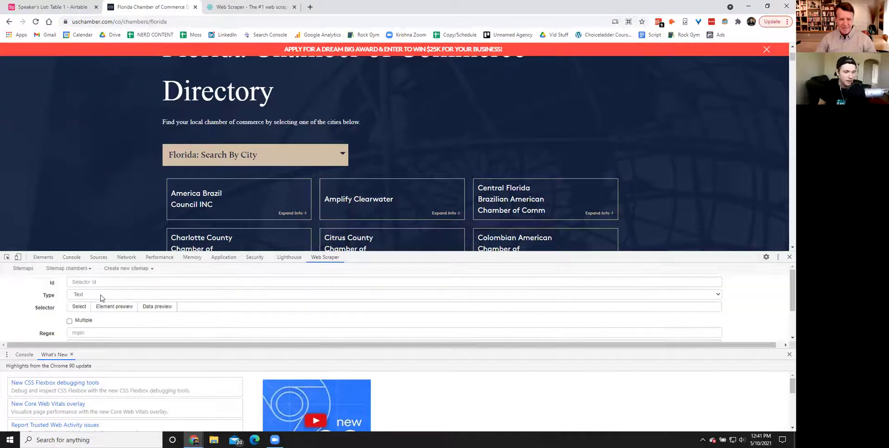
{"action": "left_click", "coordinate": [81, 297]}
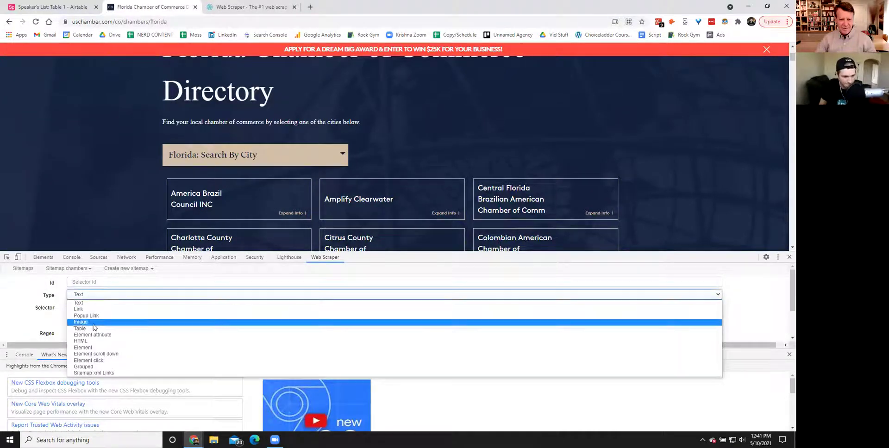
{"action": "left_click", "coordinate": [83, 347]}
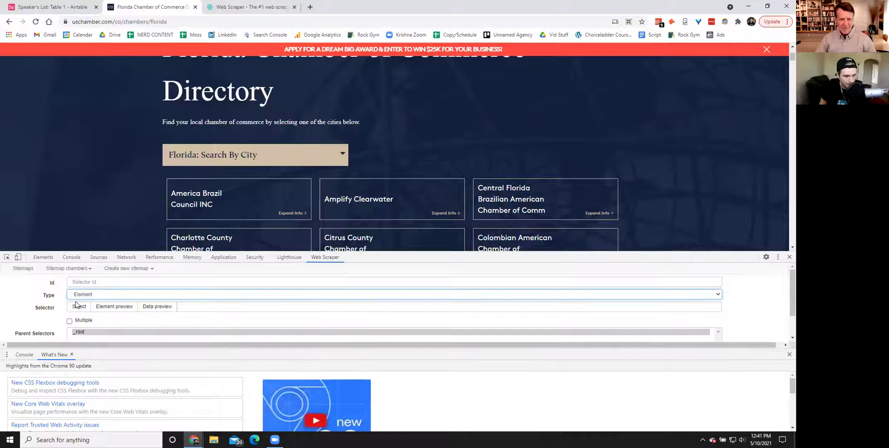
{"action": "left_click", "coordinate": [79, 307]}
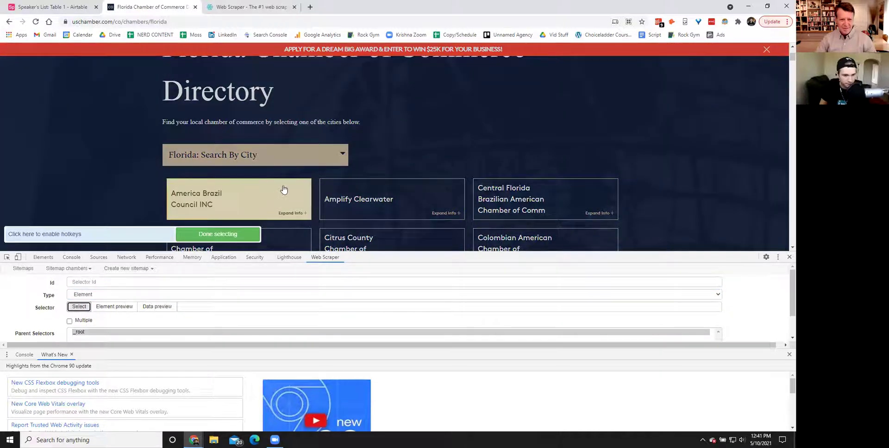
{"action": "left_click", "coordinate": [284, 189]}
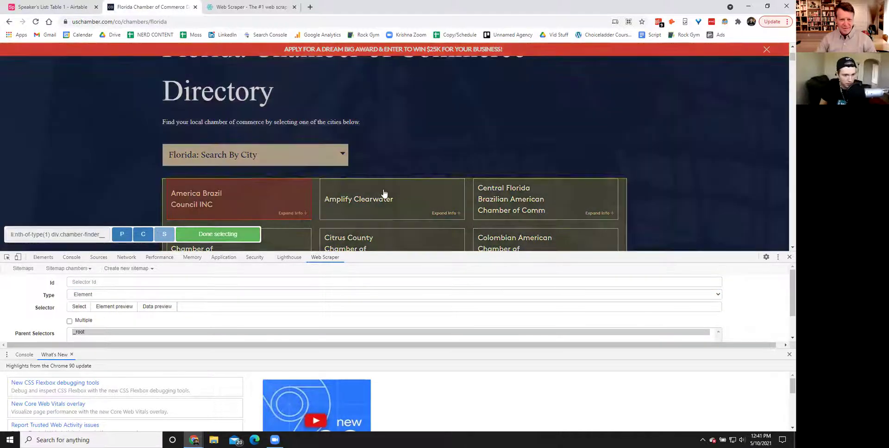
{"action": "left_click", "coordinate": [383, 191]}
{"action": "scroll", "coordinate": [268, 224], "scroll_direction": "down", "scroll_amount": 2}
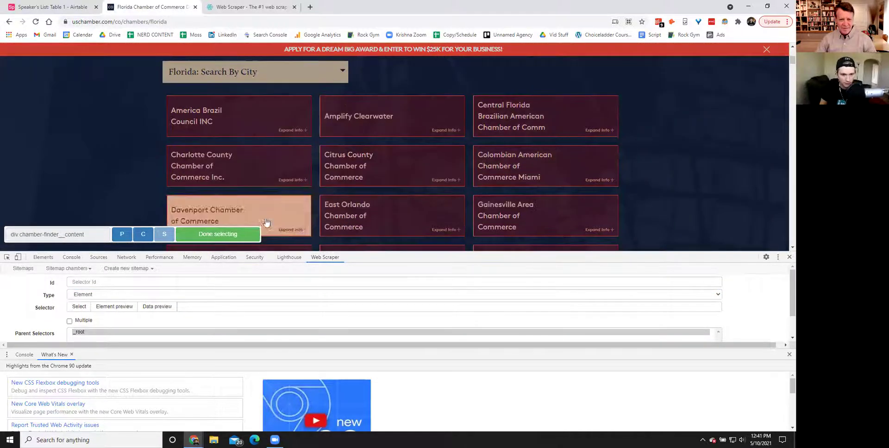
{"action": "left_click", "coordinate": [216, 235]}
- Give the Element selector the id block, allow multiple matches and save it
{"action": "left_click", "coordinate": [102, 282]}
{"action": "type", "text": "block"}
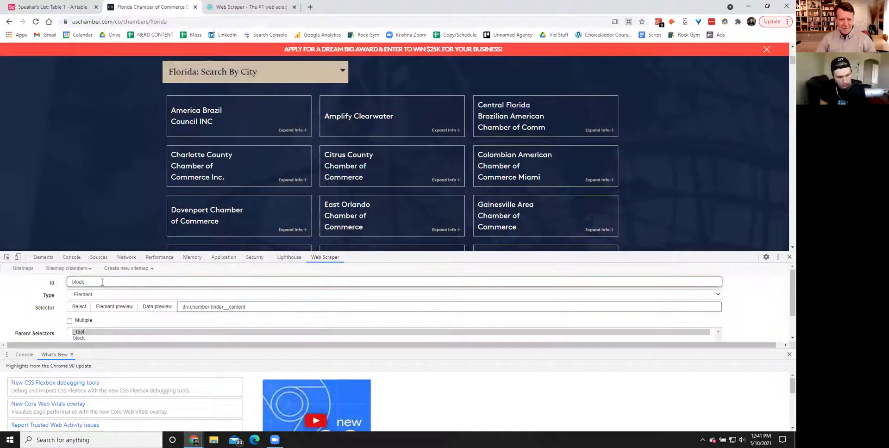
{"action": "left_click", "coordinate": [70, 321]}
{"action": "scroll", "coordinate": [83, 324], "scroll_direction": "down", "scroll_amount": 2}
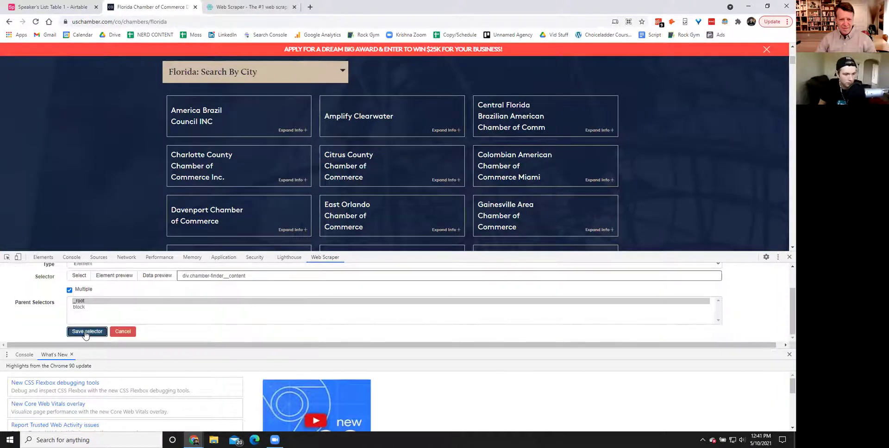
{"action": "left_click", "coordinate": [88, 332]}
- Inside the block selector, add and save a Text selector with the id title that captures the chamber name on the first card
{"action": "left_click", "coordinate": [33, 317]}
{"action": "left_click", "coordinate": [21, 323]}
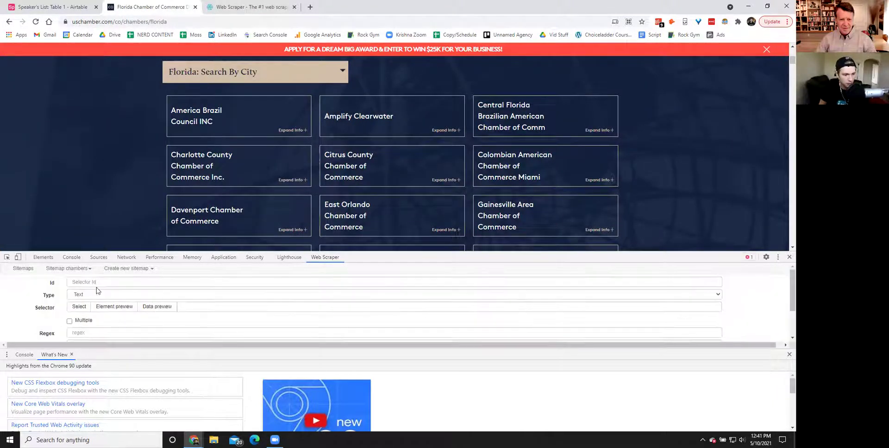
{"action": "left_click", "coordinate": [79, 282]}
{"action": "type", "text": "titl"}
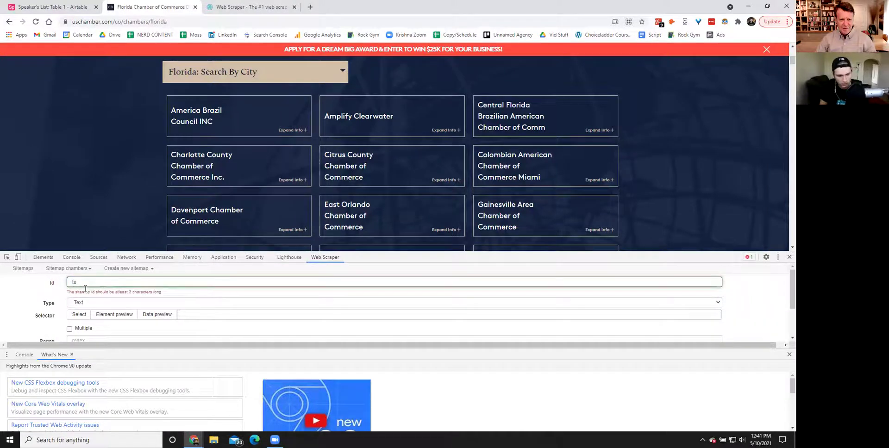
{"action": "type", "text": "e"}
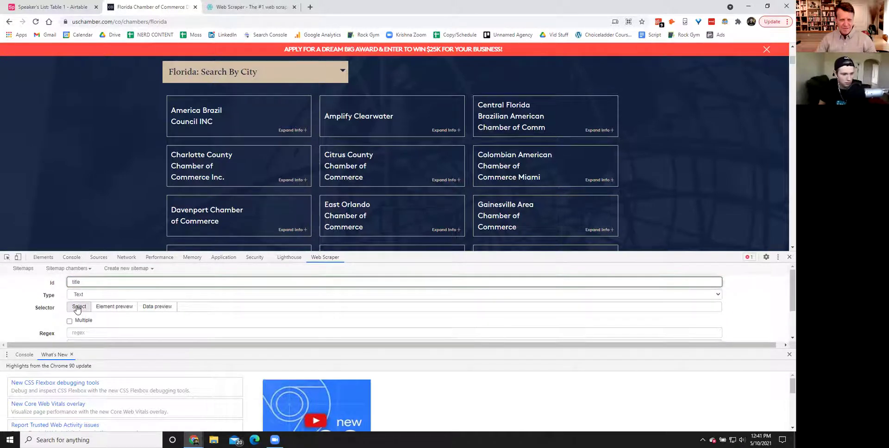
{"action": "left_click", "coordinate": [79, 307]}
{"action": "left_click", "coordinate": [190, 120]}
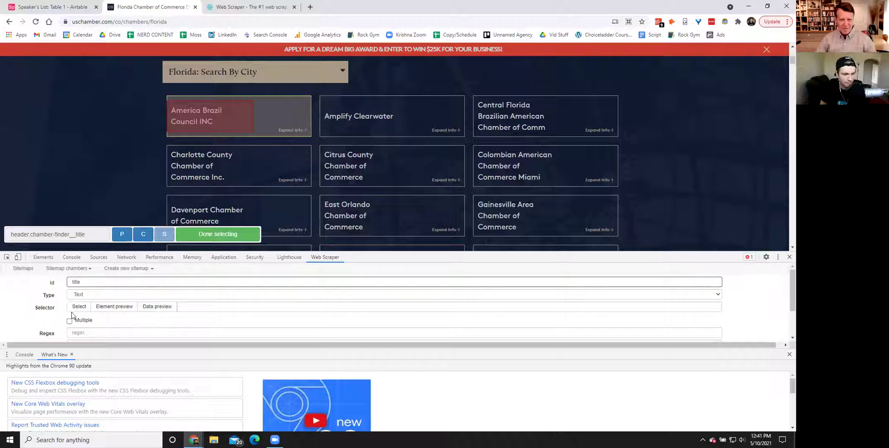
{"action": "scroll", "coordinate": [72, 316], "scroll_direction": "down", "scroll_amount": 2}
{"action": "left_click", "coordinate": [218, 233]}
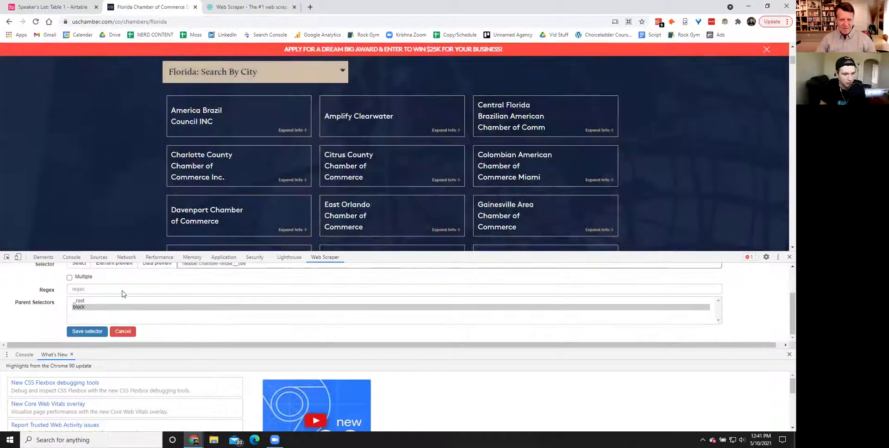
{"action": "left_click", "coordinate": [86, 332]}
- Expand the America Brazil Council INC card to view its contact details
{"action": "left_click", "coordinate": [72, 270]}
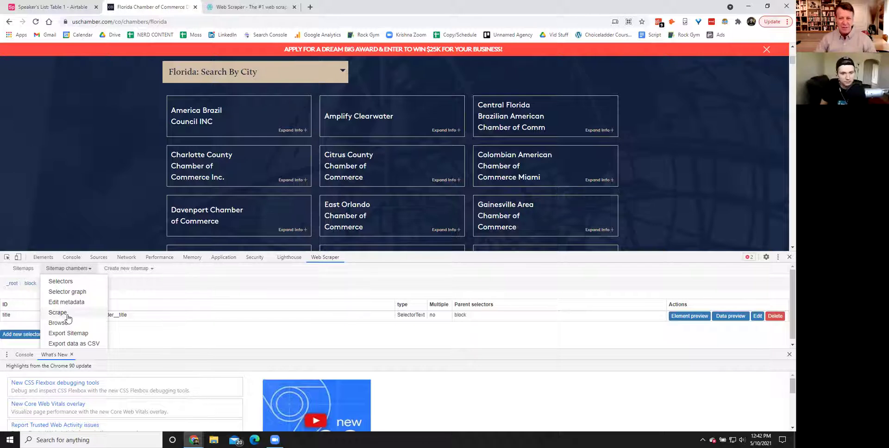
{"action": "left_click", "coordinate": [257, 116]}
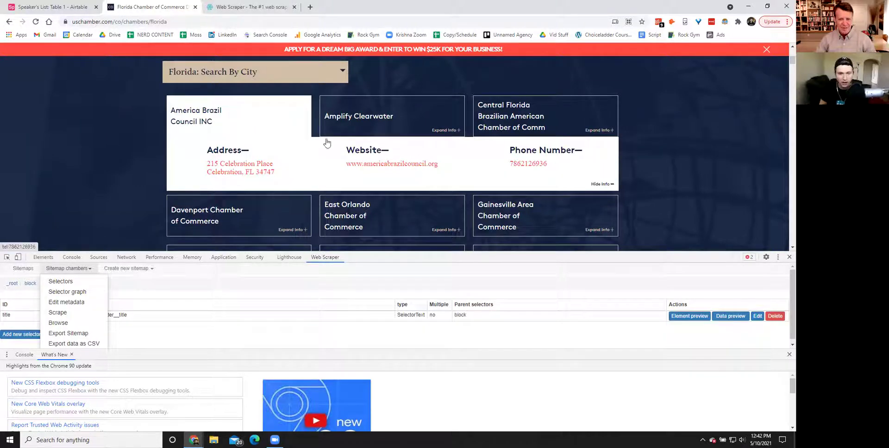
- Collapse the America Brazil Council INC card, run the chambers sitemap scrape and load the scraped data
{"action": "left_click", "coordinate": [263, 103]}
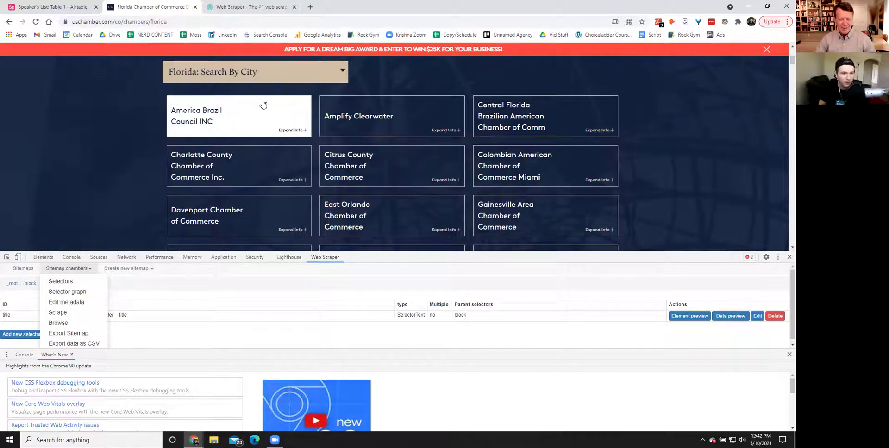
{"action": "left_click", "coordinate": [71, 313]}
{"action": "left_click", "coordinate": [86, 309]}
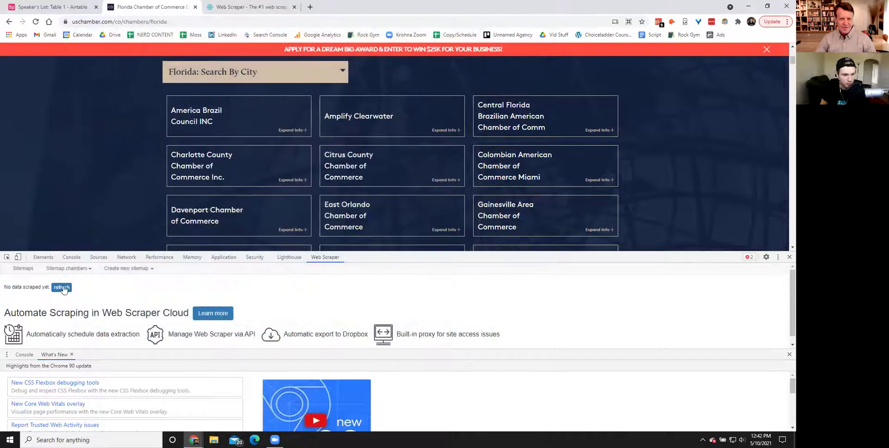
{"action": "scroll", "coordinate": [261, 303], "scroll_direction": "up", "scroll_amount": 5}
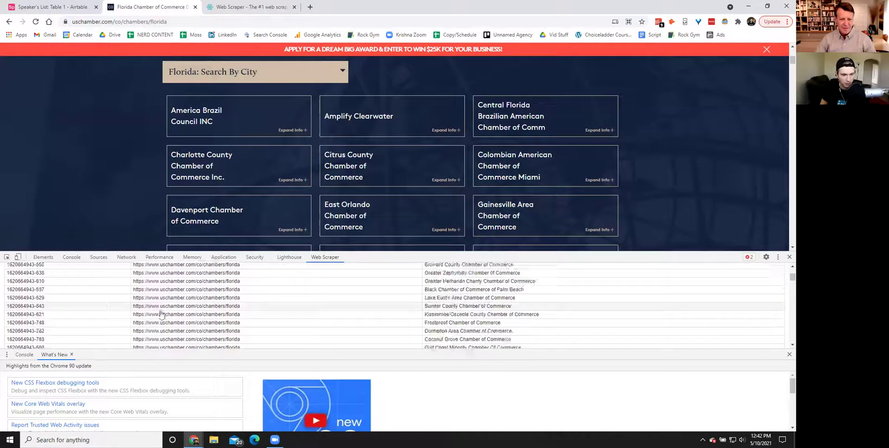
- Export the scraped chambers data as CSV, download the file and open chambers.csv in Excel
{"action": "left_click", "coordinate": [67, 269]}
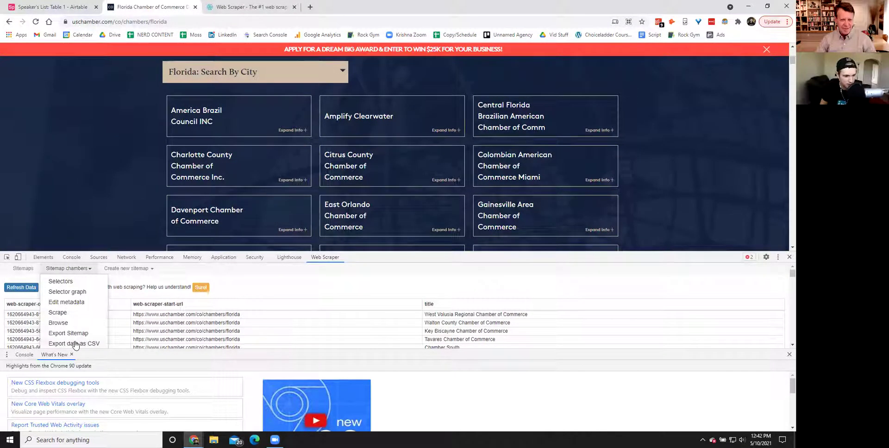
{"action": "left_click", "coordinate": [76, 340]}
{"action": "left_click", "coordinate": [175, 293]}
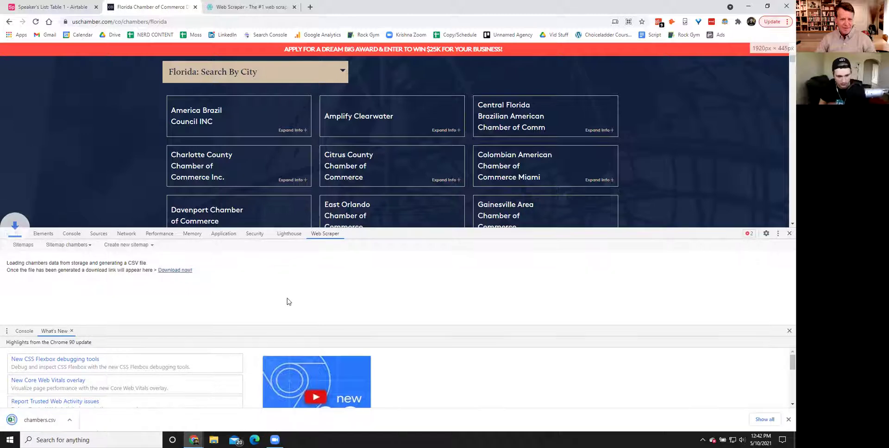
{"action": "left_click", "coordinate": [46, 420]}
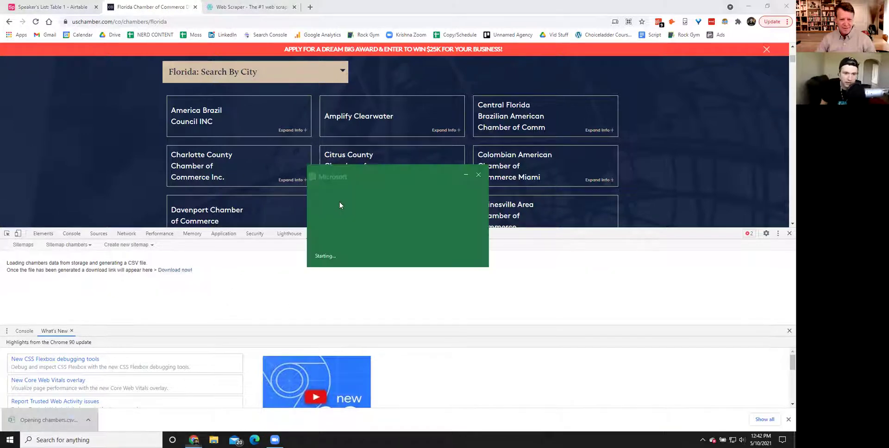
- Copy all the chamber names in the title column, leaving out the header
{"action": "scroll", "coordinate": [51, 226], "scroll_direction": "down", "scroll_amount": 20}
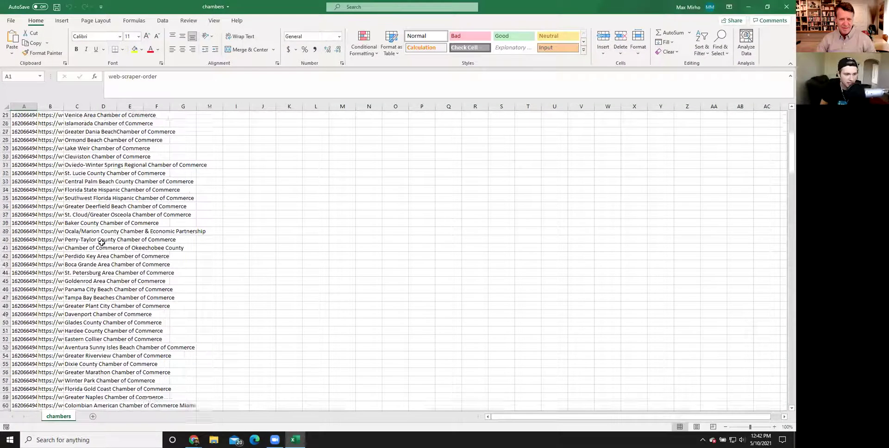
{"action": "left_click", "coordinate": [51, 229]}
{"action": "scroll", "coordinate": [92, 287], "scroll_direction": "down", "scroll_amount": 20}
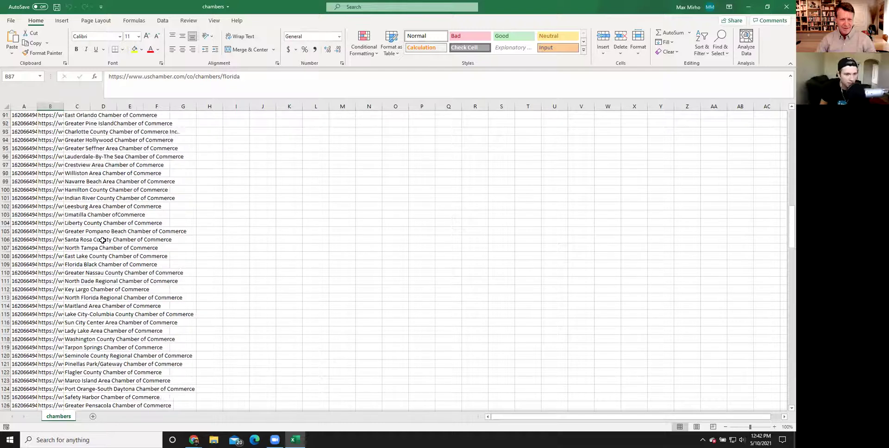
{"action": "scroll", "coordinate": [92, 287], "scroll_direction": "down", "scroll_amount": 20}
{"action": "left_click", "coordinate": [83, 305]}
{"action": "key", "text": "ctrl+Down"}
{"action": "key", "text": "ctrl+shift+Up"}
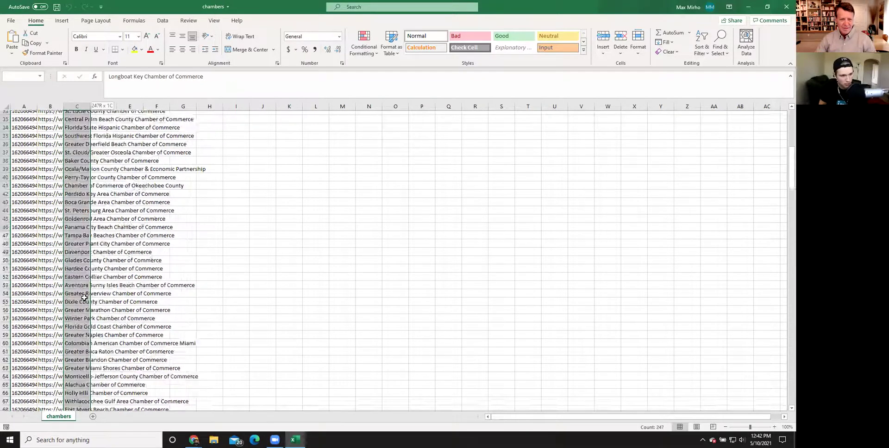
{"action": "key", "text": "ctrl+c"}
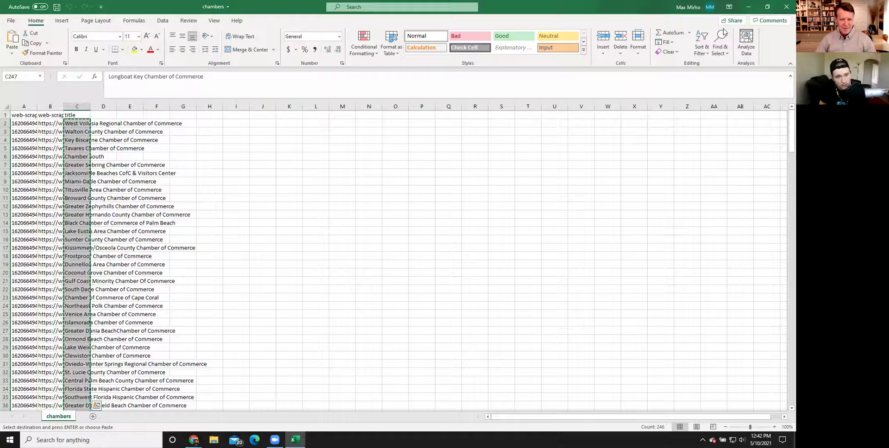
- Switch to the Airtable Speaker's List, paste the names into the Name field, expanding the table to fit, and widen that field
{"action": "key", "text": "alt+Tab"}
{"action": "key", "text": "ctrl+Tab"}
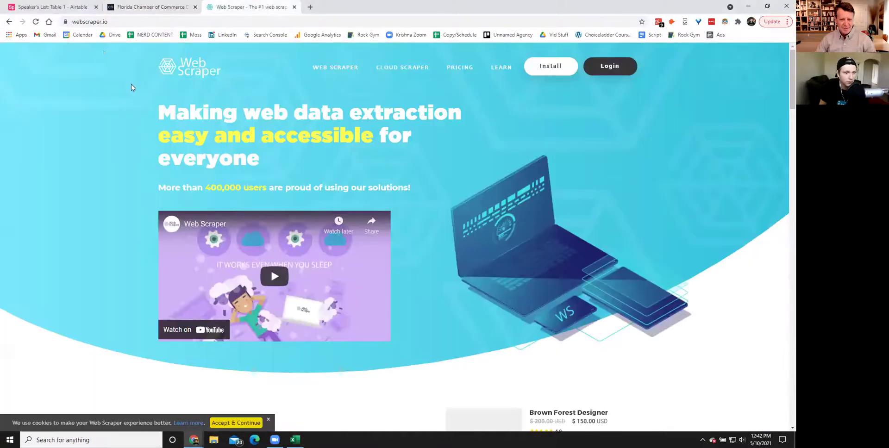
{"action": "key", "text": "ctrl+Tab"}
{"action": "left_click", "coordinate": [165, 115]}
{"action": "key", "text": "ctrl+v"}
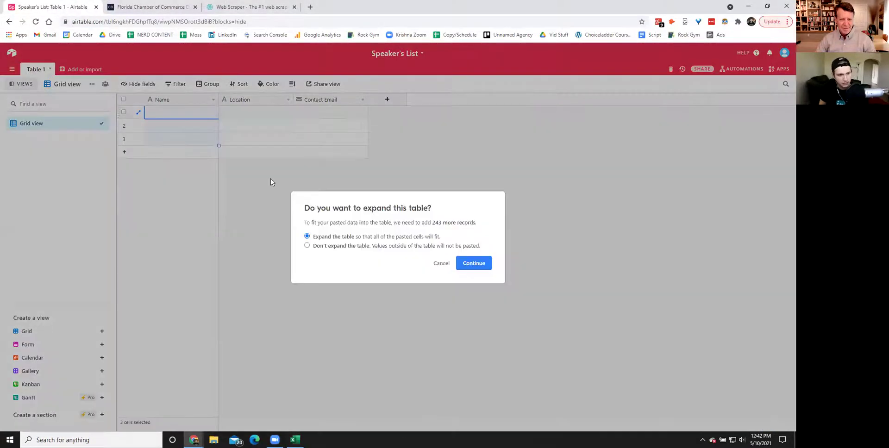
{"action": "left_click", "coordinate": [463, 262]}
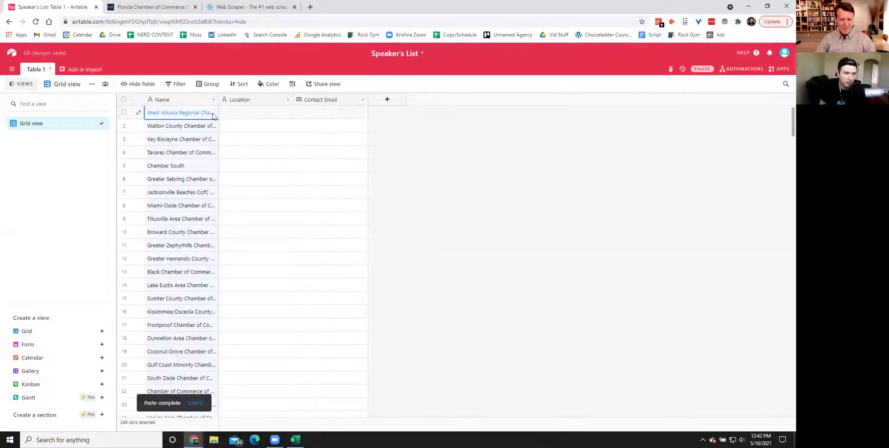
{"action": "left_click_drag", "start_coordinate": [217, 97], "coordinate": [280, 98]}
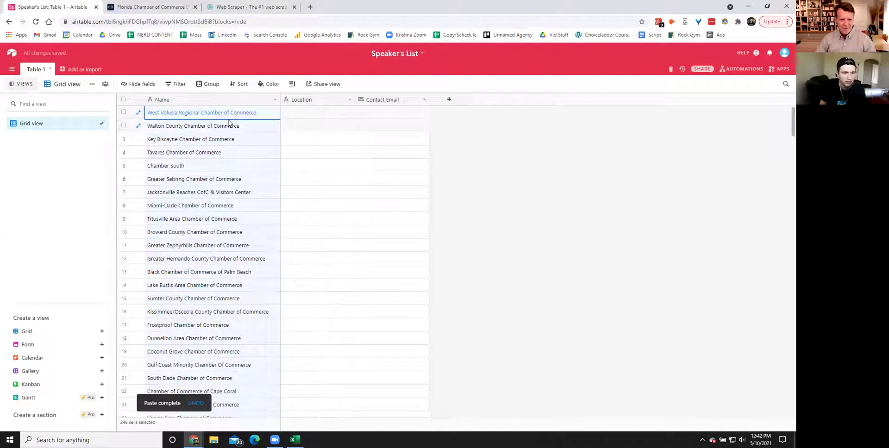
- Open the America Brazil Council website from its card in the chamber directory and go to its board of directors page
{"action": "key", "text": "ctrl+shift+Tab"}
{"action": "key", "text": "ctrl+shift+Tab"}
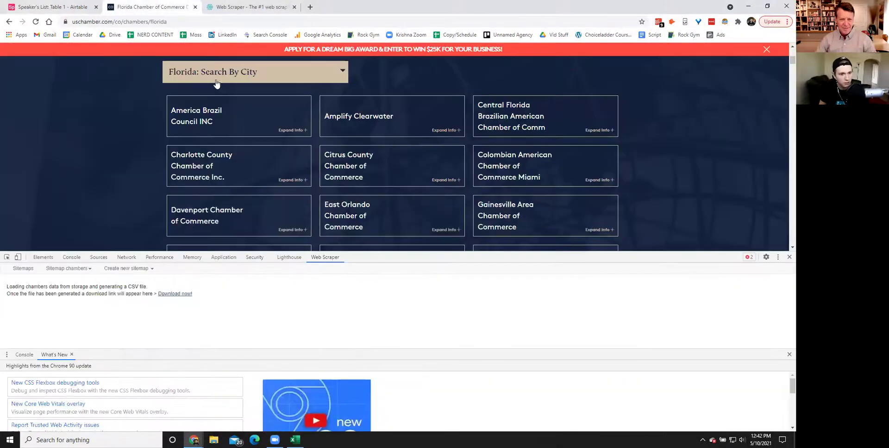
{"action": "left_click", "coordinate": [238, 123]}
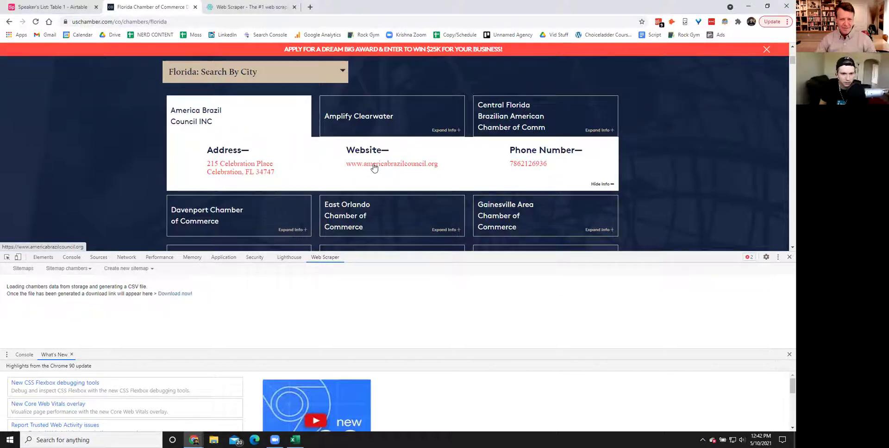
{"action": "left_click", "coordinate": [388, 164]}
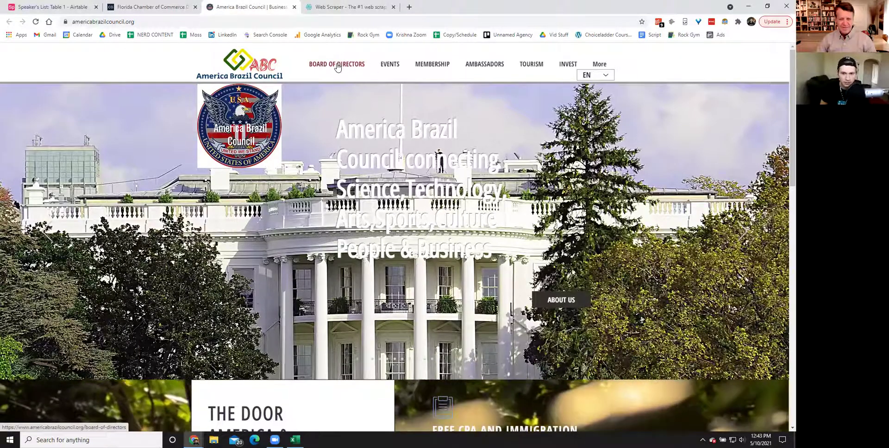
{"action": "mouse_move", "coordinate": [598, 65]}
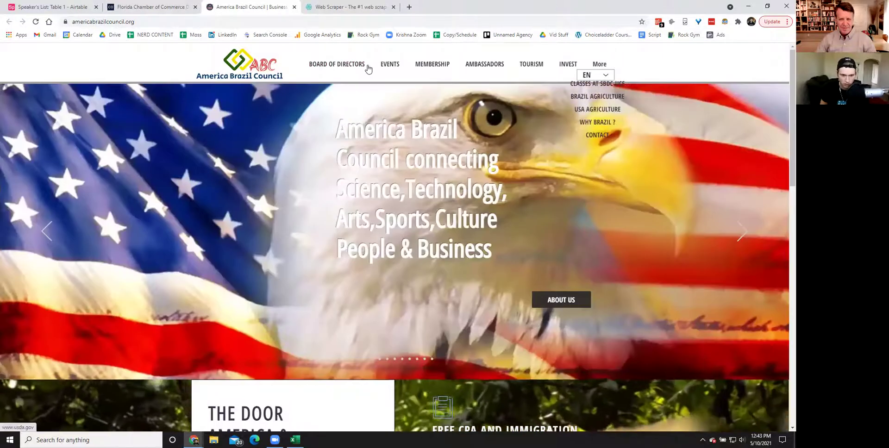
{"action": "left_click", "coordinate": [337, 65]}
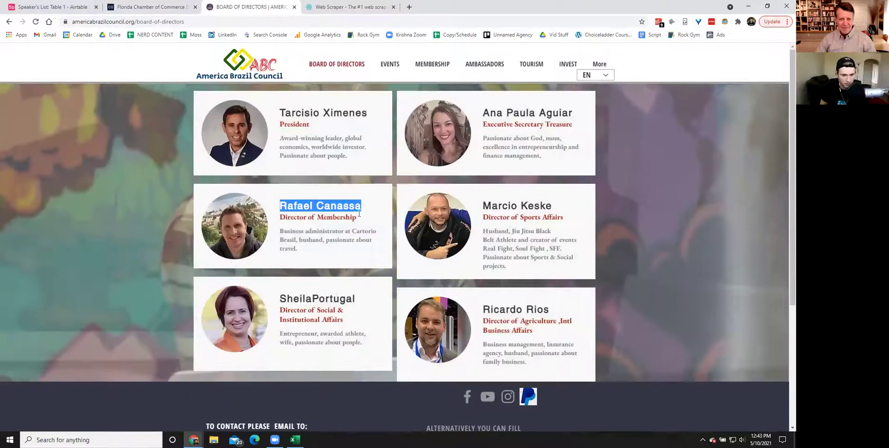
- Look up the council president's name on LinkedIn, open the matching America Brazil Council profile and copy its URL
{"action": "left_click", "coordinate": [375, 211]}
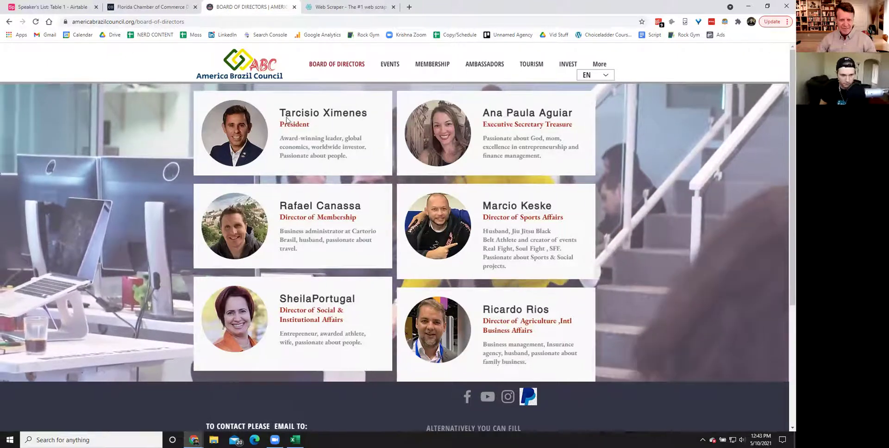
{"action": "left_click_drag", "start_coordinate": [280, 112], "coordinate": [369, 112]}
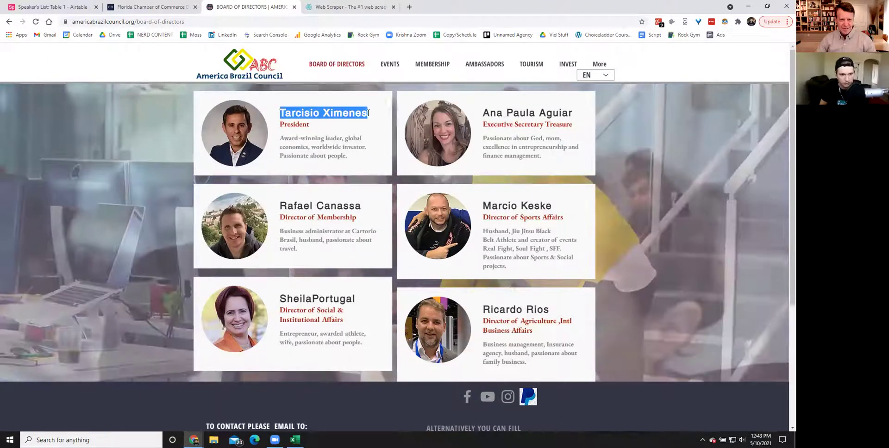
{"action": "key", "text": "ctrl+t"}
{"action": "left_click", "coordinate": [225, 37]}
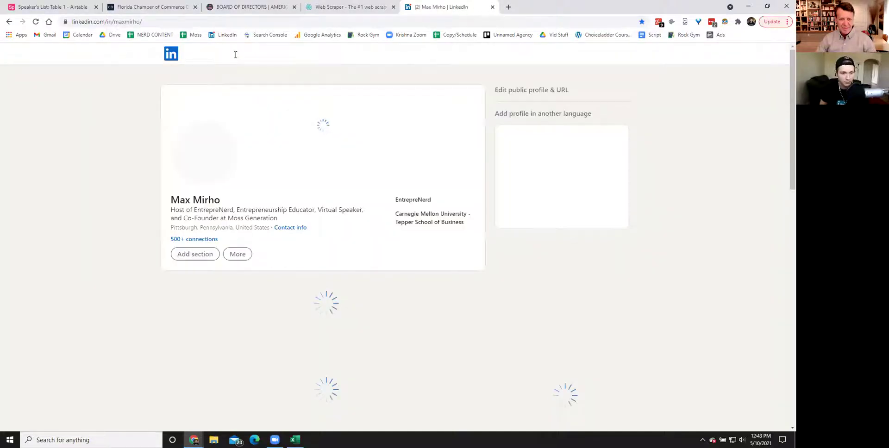
{"action": "left_click", "coordinate": [236, 55]}
{"action": "key", "text": "ctrl+v"}
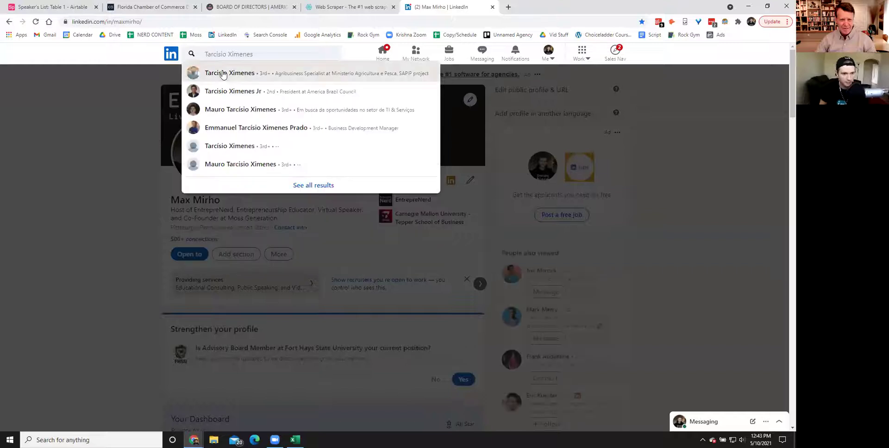
{"action": "left_click", "coordinate": [233, 91]}
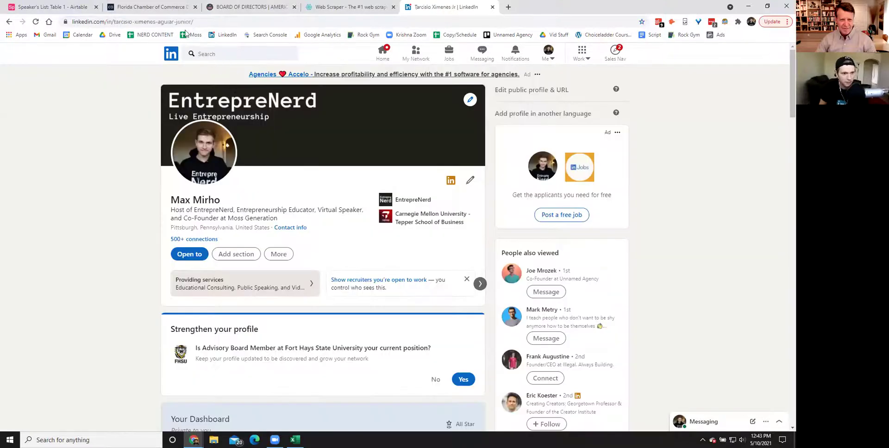
{"action": "left_click", "coordinate": [188, 22]}
{"action": "key", "text": "ctrl+x"}
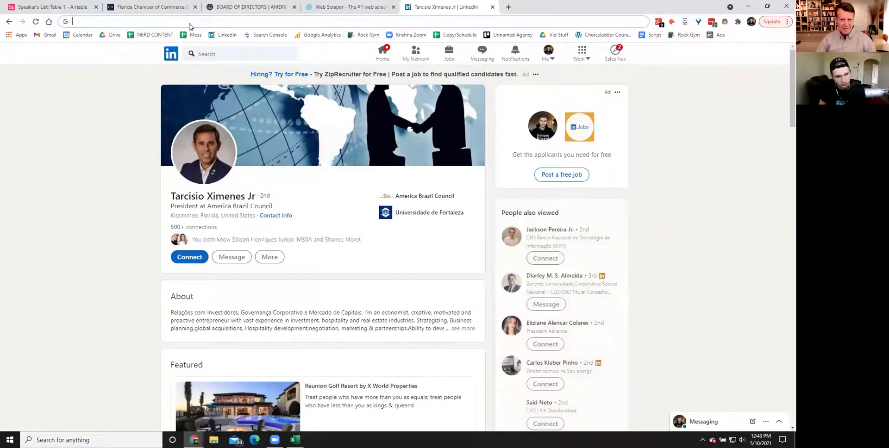
- Add a URL field named LinkedIn to the Airtable table and paste the copied profile link into the first record
{"action": "left_click", "coordinate": [48, 7]}
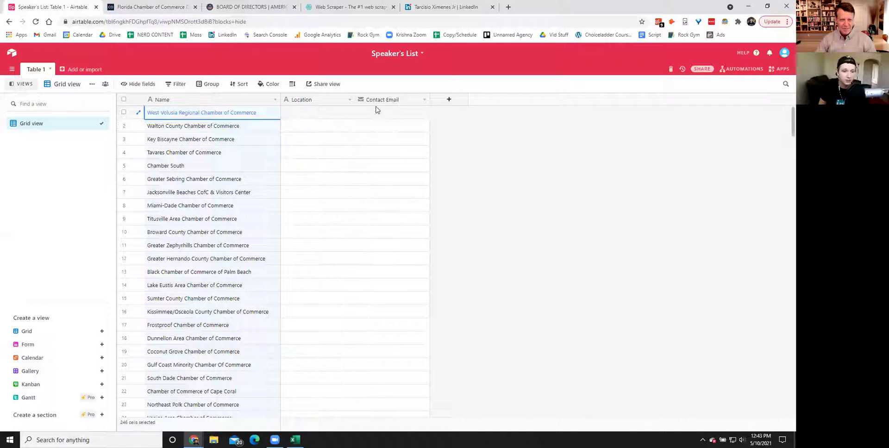
{"action": "left_click", "coordinate": [453, 121]}
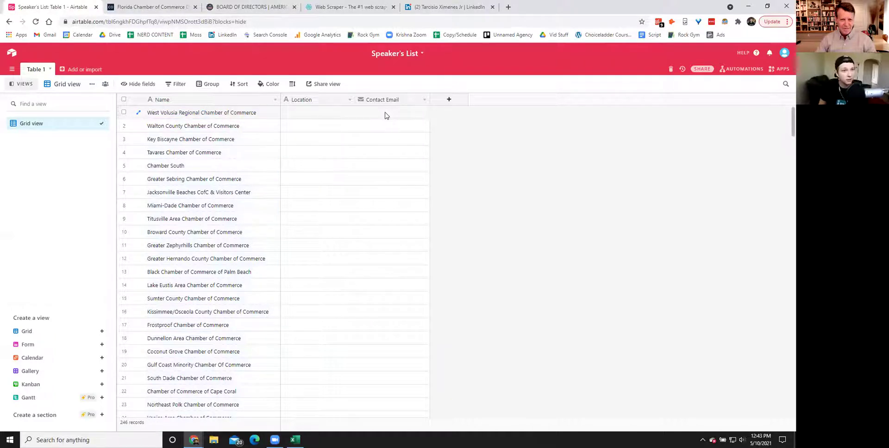
{"action": "left_click", "coordinate": [448, 99]}
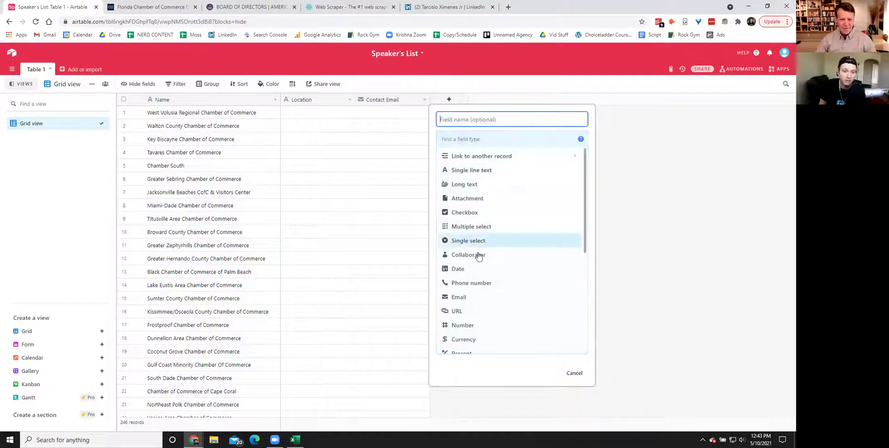
{"action": "left_click", "coordinate": [471, 312]}
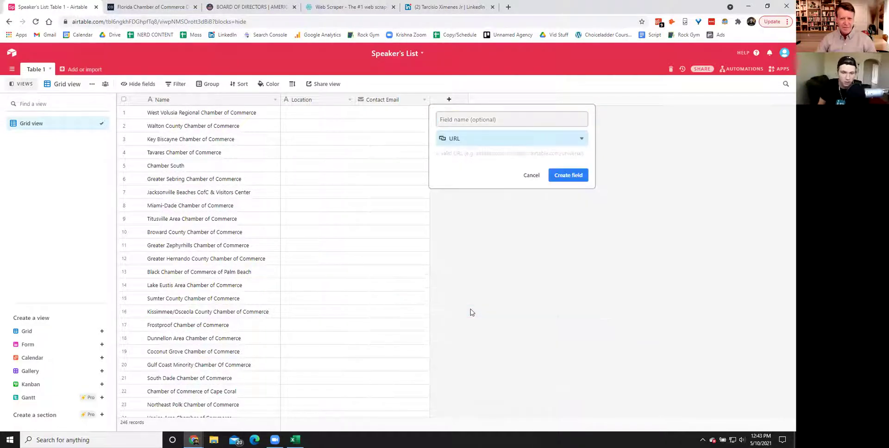
{"action": "left_click", "coordinate": [474, 120]}
{"action": "type", "text": "LinkedIn"}
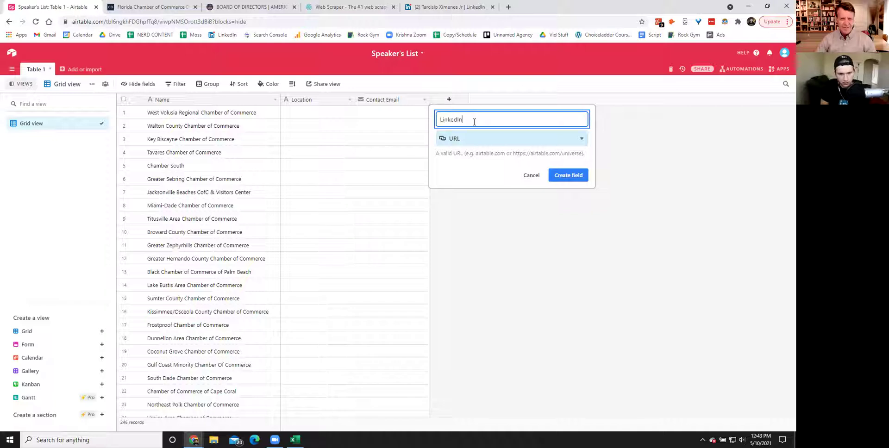
{"action": "key", "text": "Return"}
{"action": "left_click", "coordinate": [457, 115]}
{"action": "key", "text": "ctrl+v"}
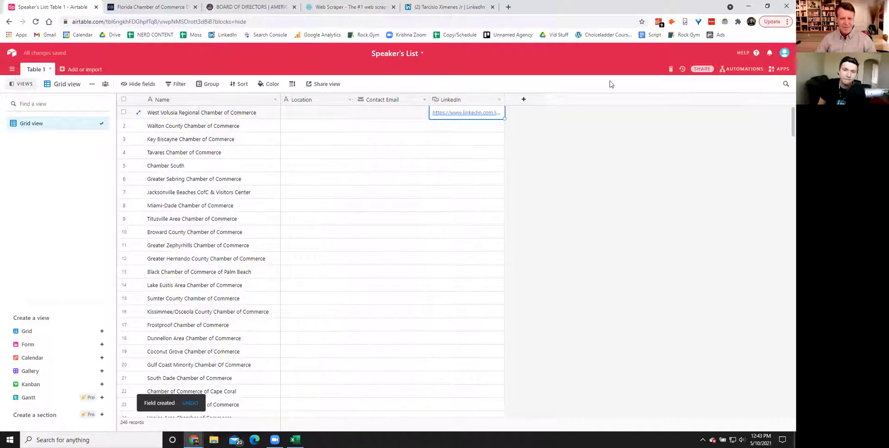
- Return to the chamber directory, open the website listed on the Amplify Clearwater card and close its tab again
{"action": "left_click", "coordinate": [434, 5]}
{"action": "left_click", "coordinate": [250, 7]}
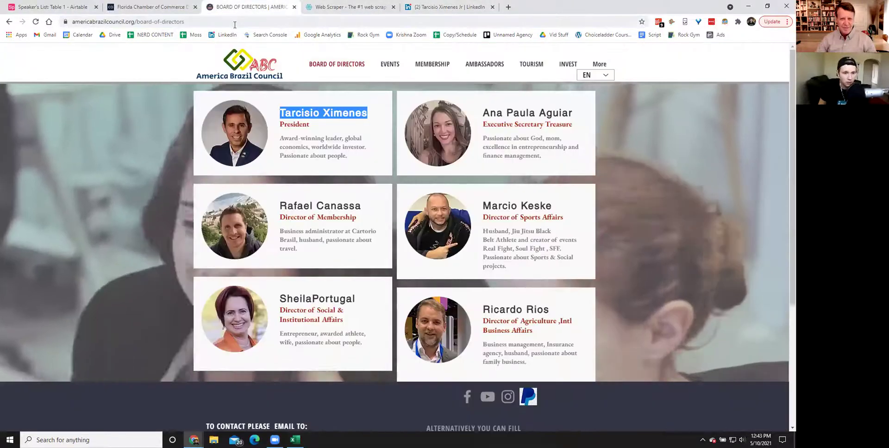
{"action": "left_click", "coordinate": [157, 7]}
{"action": "left_click", "coordinate": [392, 134]}
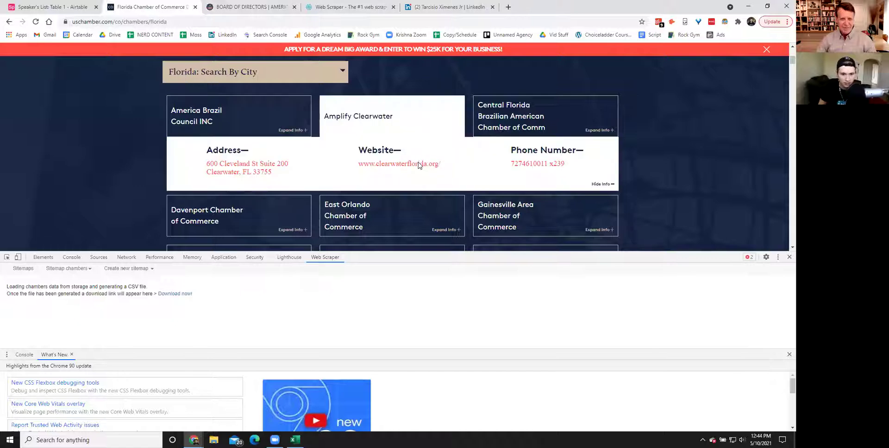
{"action": "left_click", "coordinate": [418, 164]}
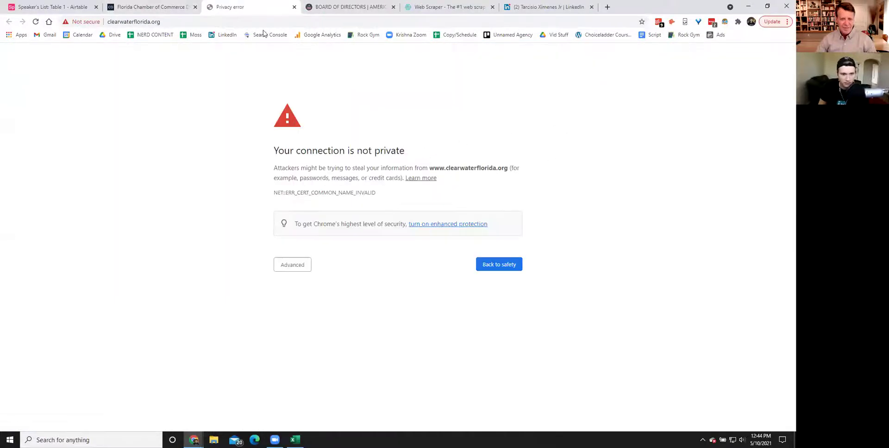
{"action": "left_click", "coordinate": [294, 7]}
- Open the website listed on the Central Florida Brazilian American Chamber card and check it for email addresses with Hunter
{"action": "left_click", "coordinate": [599, 130]}
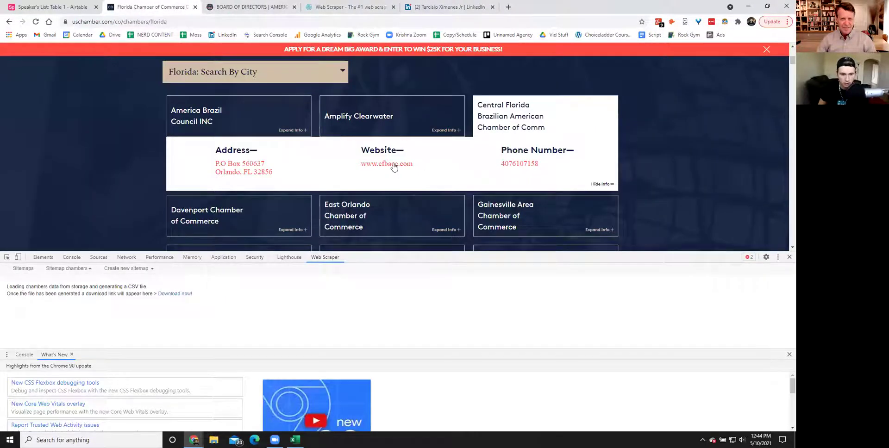
{"action": "left_click", "coordinate": [394, 164]}
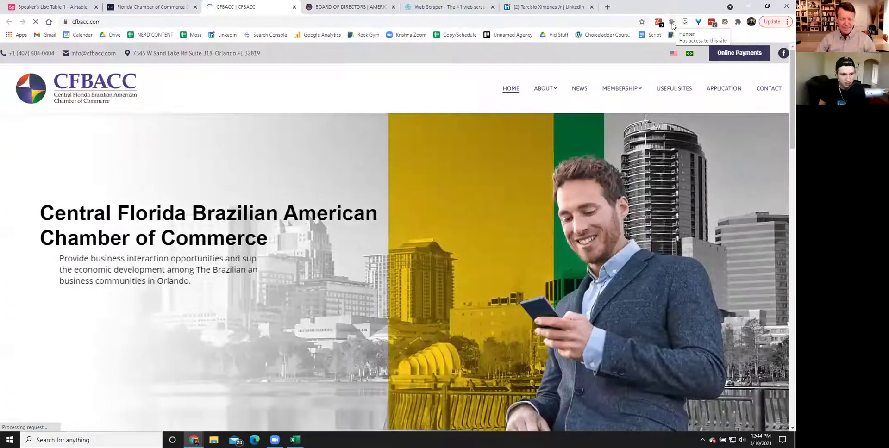
{"action": "left_click", "coordinate": [672, 23]}
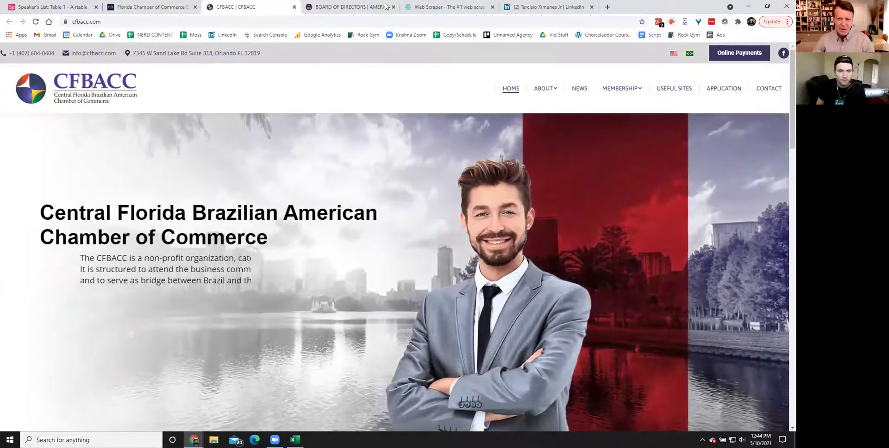
- Open the hunter.io website in a new browser tab
{"action": "left_click", "coordinate": [606, 7]}
{"action": "type", "text": "hunter"}
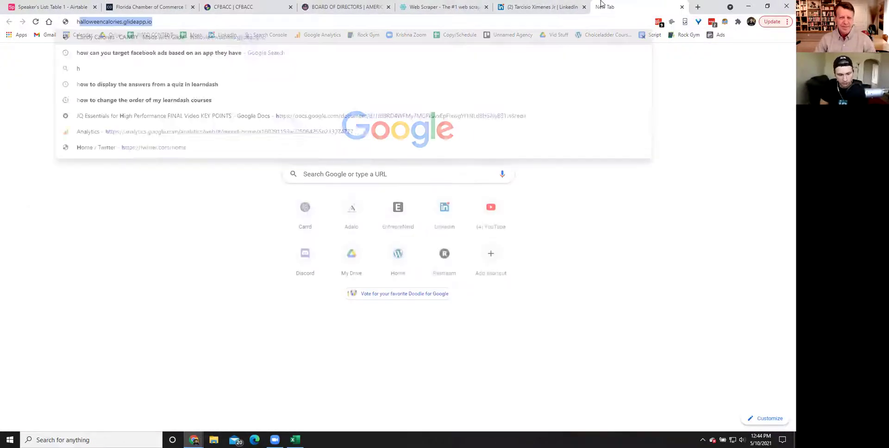
{"action": "key", "text": "Return"}
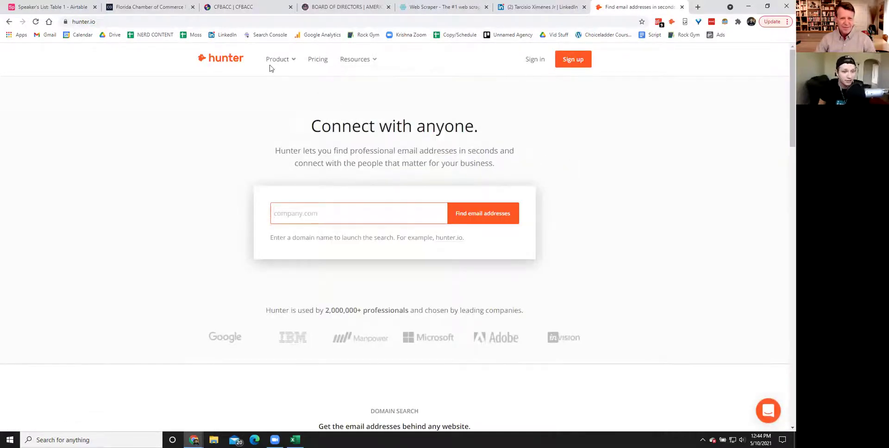
- Look up the email addresses Hunter finds for the CFBACC website and for hunter.io, browsing the contacts for hunter.io
{"action": "left_click", "coordinate": [234, 7]}
{"action": "left_click", "coordinate": [671, 22]}
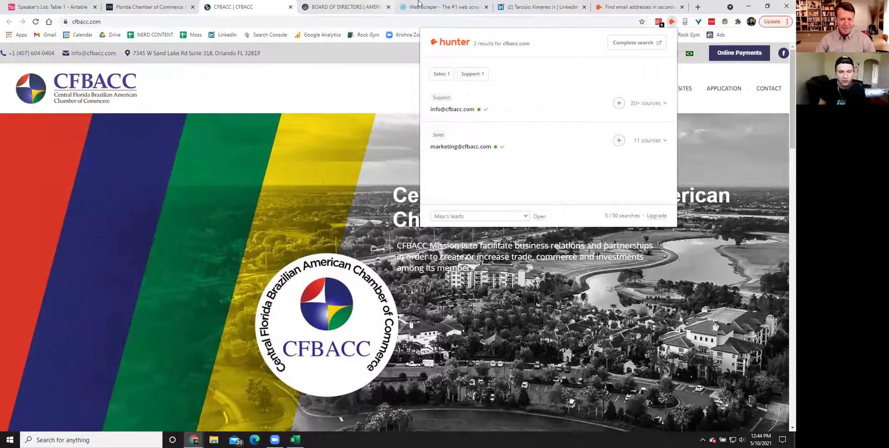
{"action": "left_click", "coordinate": [657, 7]}
{"action": "left_click", "coordinate": [671, 21]}
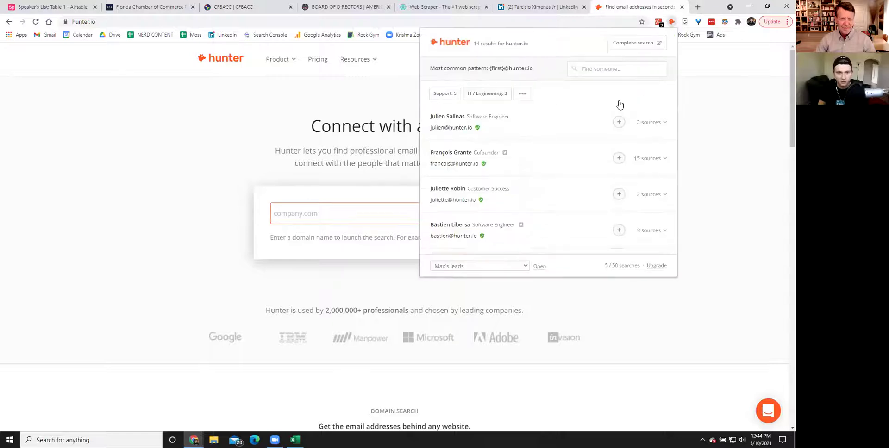
{"action": "scroll", "coordinate": [508, 132], "scroll_direction": "down", "scroll_amount": 2}
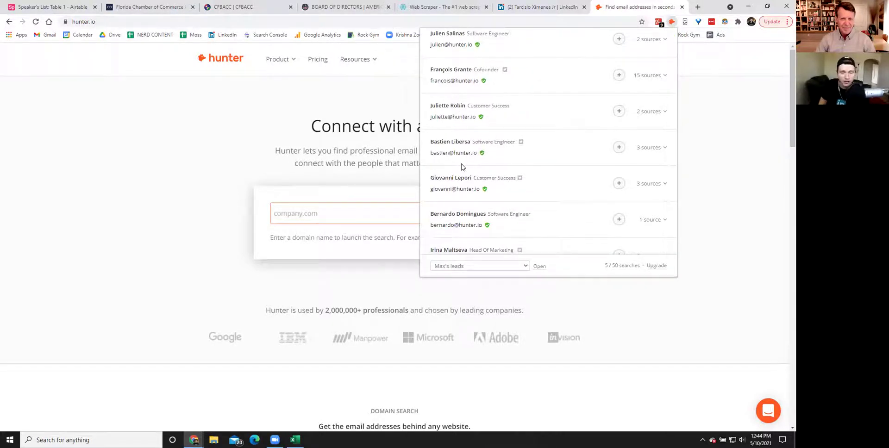
{"action": "left_click", "coordinate": [734, 145]}
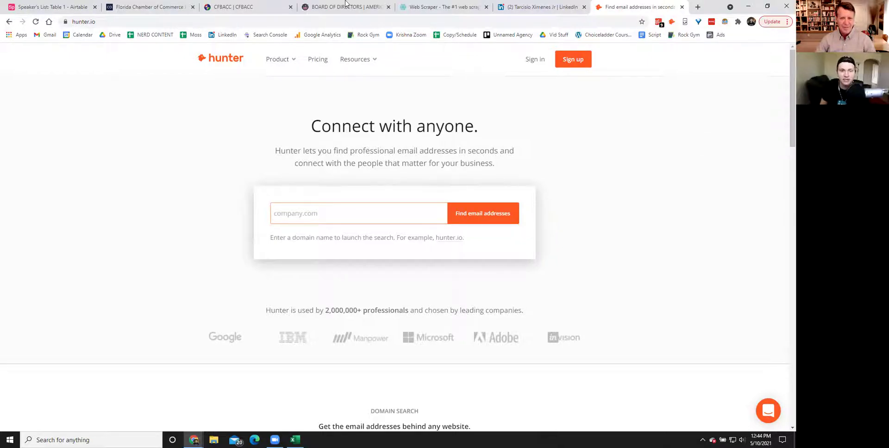
- Return to the Speaker's List table in Airtable, create a shareable grid view link and open the shared view in a new tab
{"action": "left_click", "coordinate": [204, 11]}
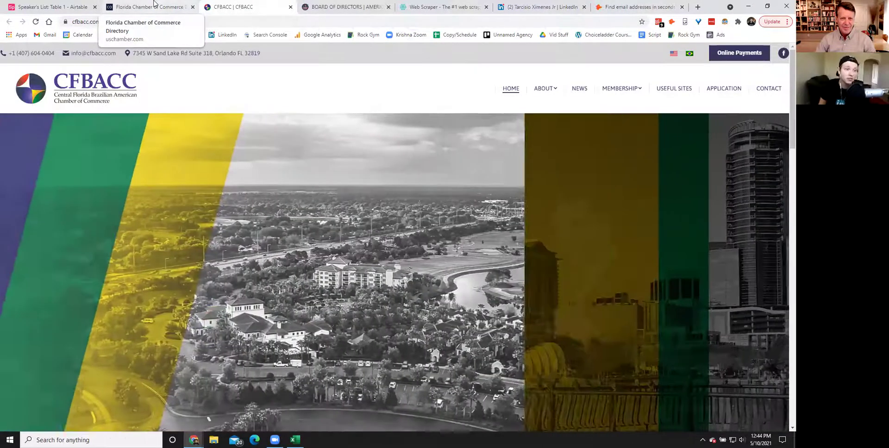
{"action": "left_click", "coordinate": [155, 5]}
{"action": "left_click", "coordinate": [74, 7]}
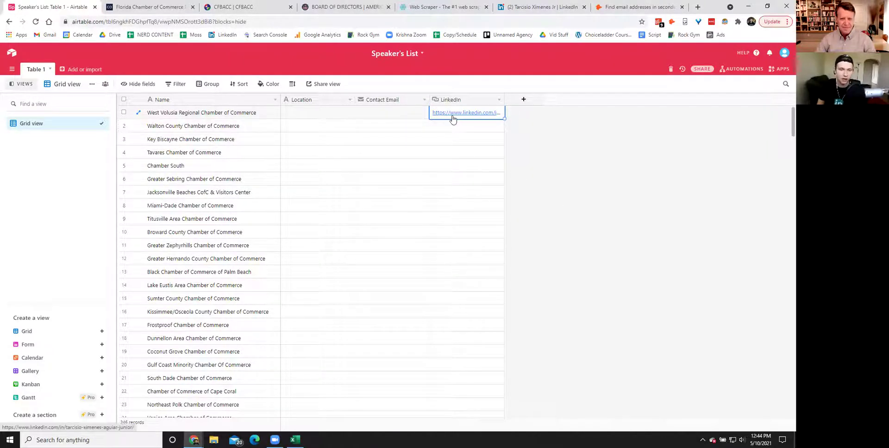
{"action": "left_click", "coordinate": [558, 209]}
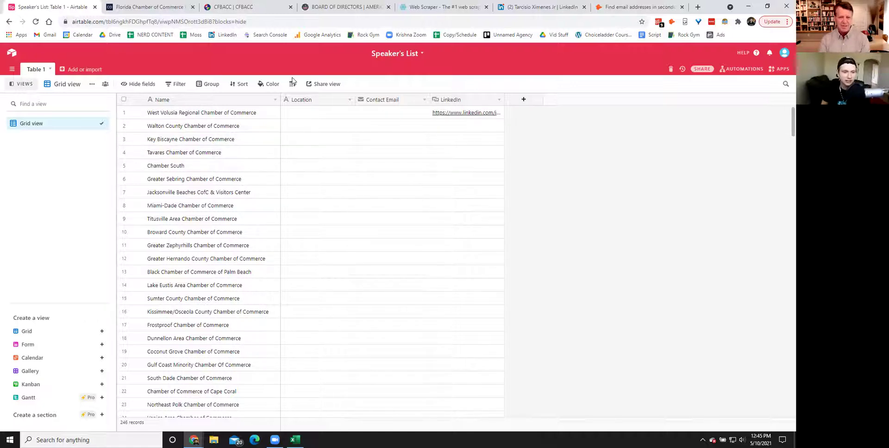
{"action": "left_click", "coordinate": [321, 84]}
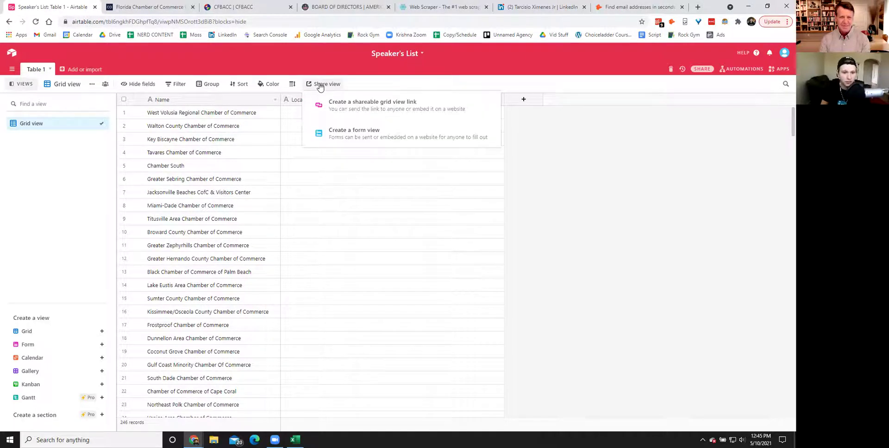
{"action": "left_click", "coordinate": [363, 116]}
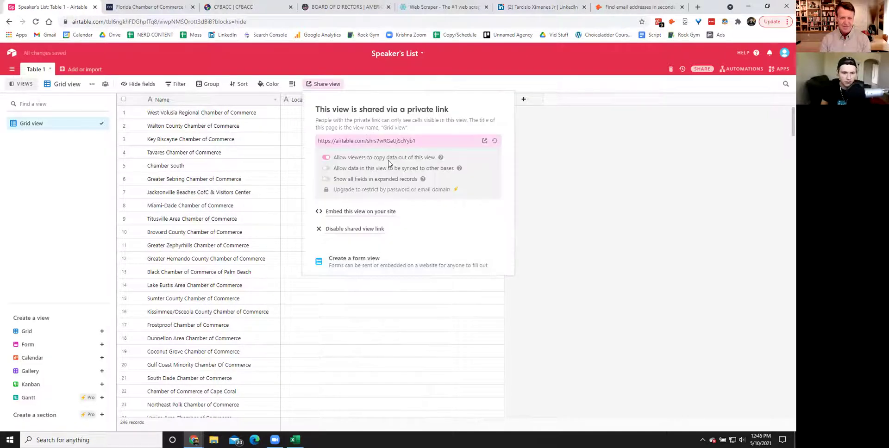
{"action": "left_click", "coordinate": [326, 158]}
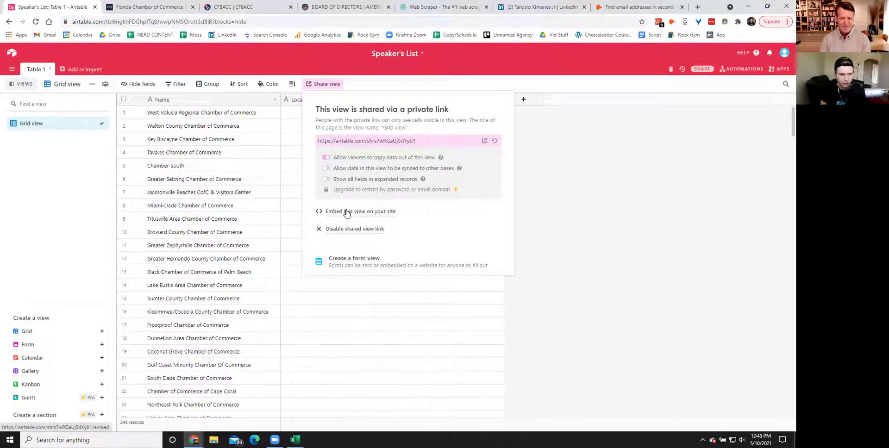
{"action": "left_click", "coordinate": [484, 141]}
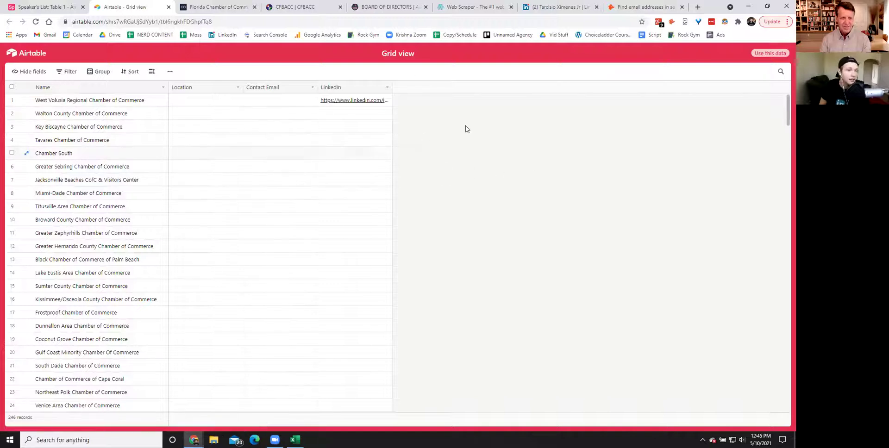
- Review the shared grid view, test the first record's LinkedIn link, close the profile tab and highlight the shared page's URL
{"action": "scroll", "coordinate": [98, 202], "scroll_direction": "down", "scroll_amount": 8}
{"action": "scroll", "coordinate": [99, 201], "scroll_direction": "up", "scroll_amount": 8}
{"action": "left_click", "coordinate": [341, 105]}
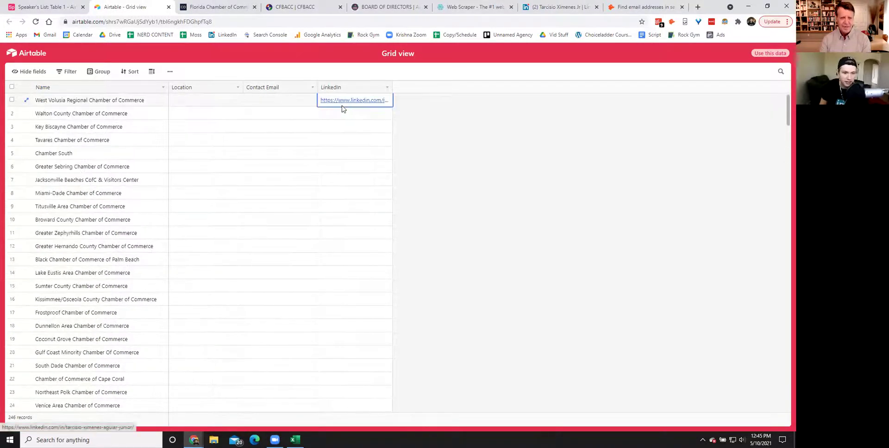
{"action": "left_click", "coordinate": [365, 105]}
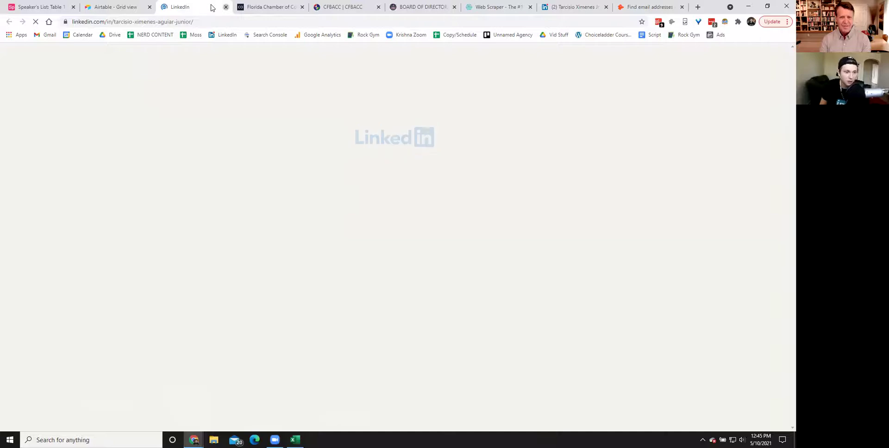
{"action": "key", "text": "ctrl+w"}
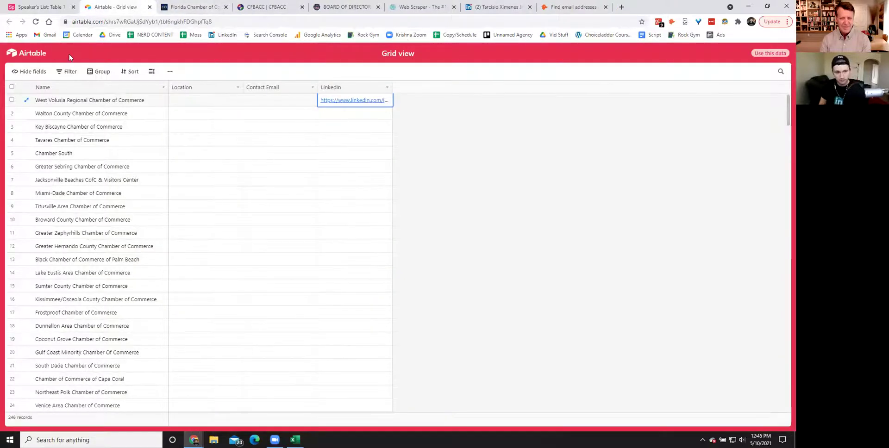
{"action": "left_click", "coordinate": [133, 25]}
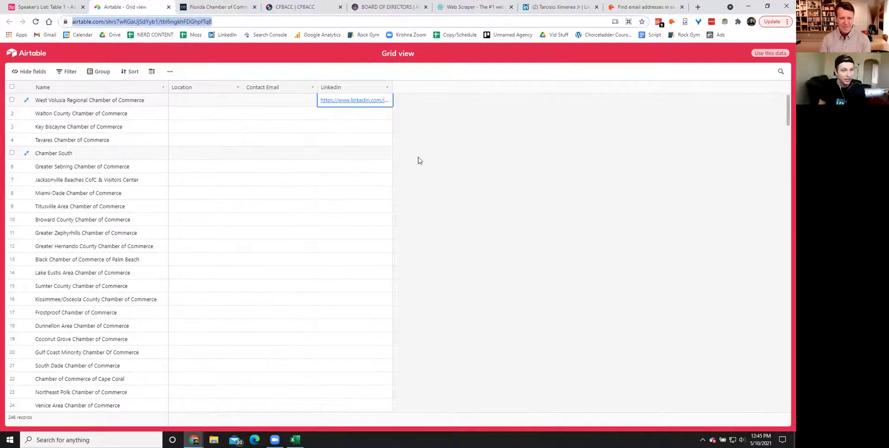
{"action": "left_click", "coordinate": [462, 156]}
- Switch to Carrd at carrd.co in a new tab and open the dashboard of sites
{"action": "left_click", "coordinate": [697, 9]}
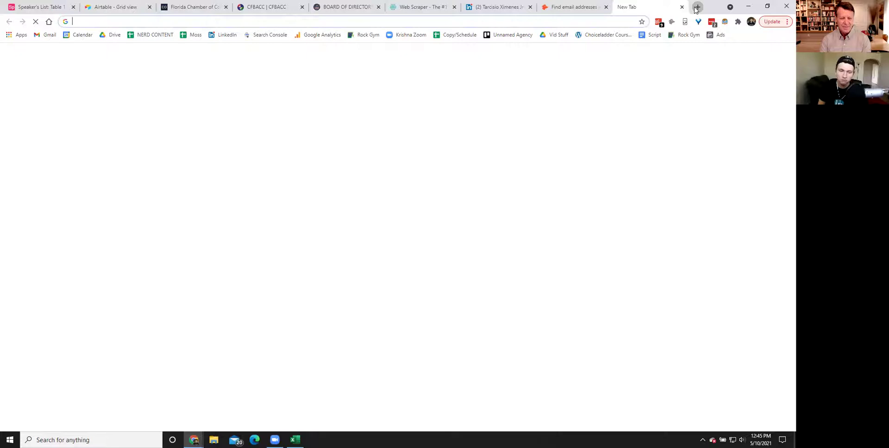
{"action": "type", "text": "car"}
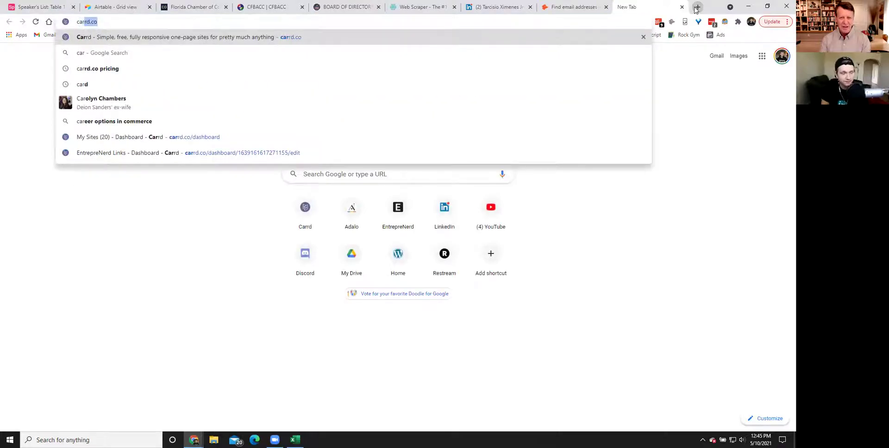
{"action": "left_click", "coordinate": [114, 7]}
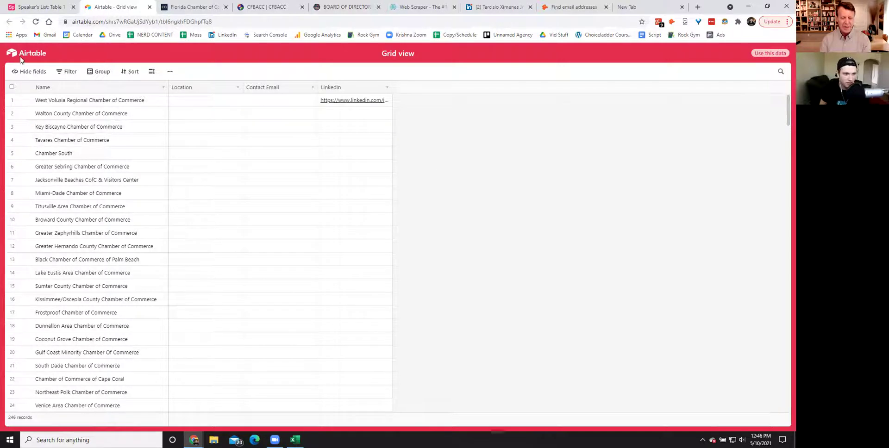
{"action": "left_click", "coordinate": [649, 4]}
{"action": "type", "text": "car"}
{"action": "key", "text": "Return"}
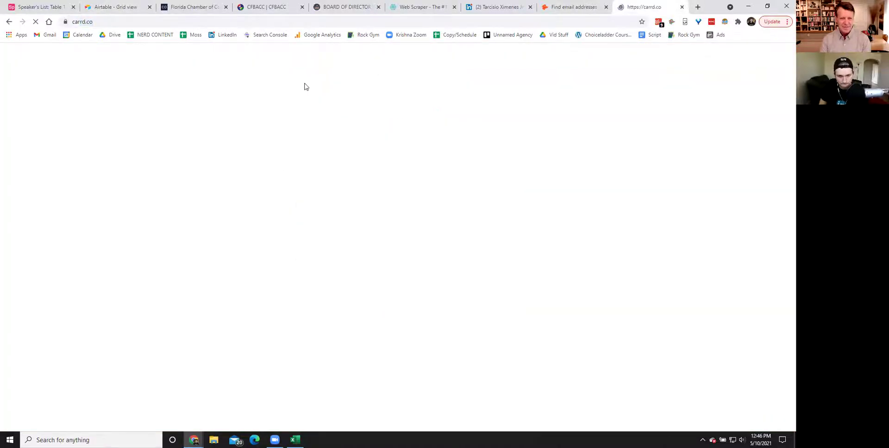
{"action": "double_click", "coordinate": [470, 204]}
{"action": "left_click", "coordinate": [466, 205]}
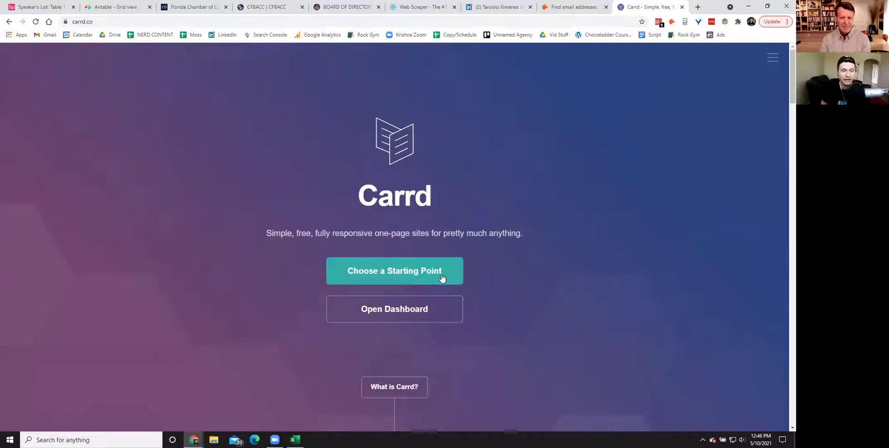
{"action": "left_click", "coordinate": [422, 312]}
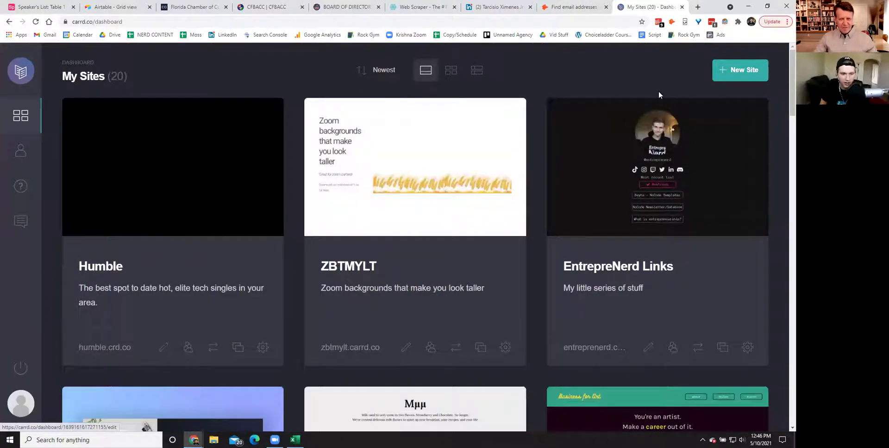
- Start a new site from the Random App template in the Landing category
{"action": "left_click", "coordinate": [732, 74]}
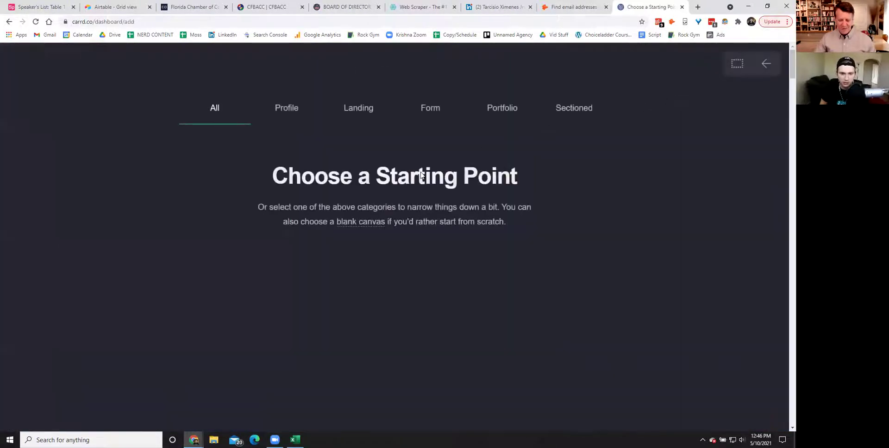
{"action": "left_click", "coordinate": [352, 112]}
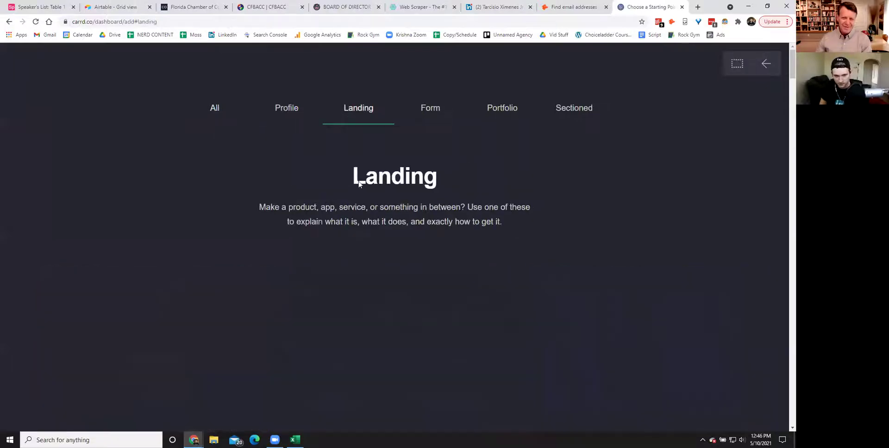
{"action": "scroll", "coordinate": [357, 221], "scroll_direction": "down", "scroll_amount": 7}
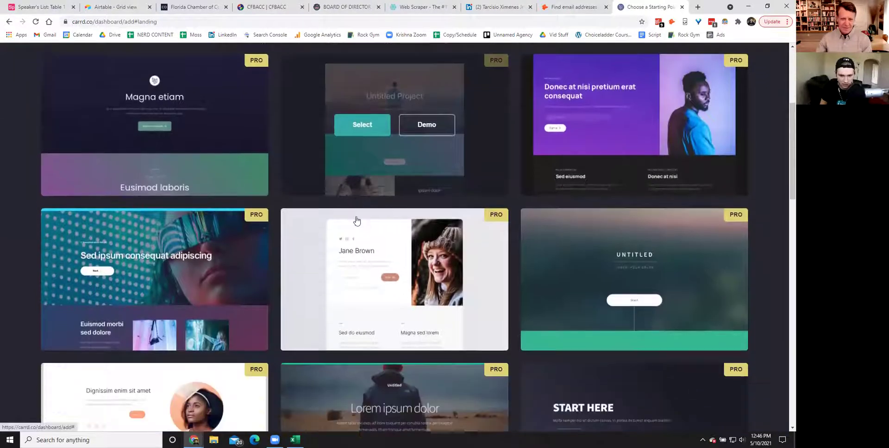
{"action": "scroll", "coordinate": [355, 221], "scroll_direction": "down", "scroll_amount": 5}
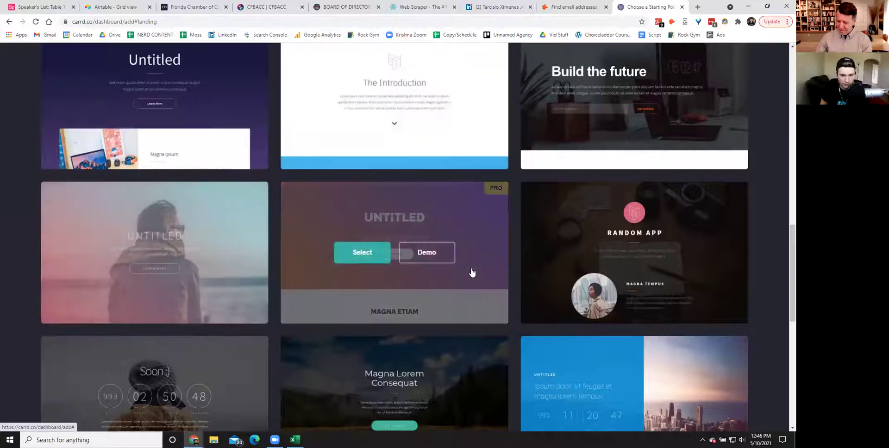
{"action": "scroll", "coordinate": [467, 274], "scroll_direction": "up", "scroll_amount": 15}
{"action": "scroll", "coordinate": [455, 276], "scroll_direction": "down", "scroll_amount": 15}
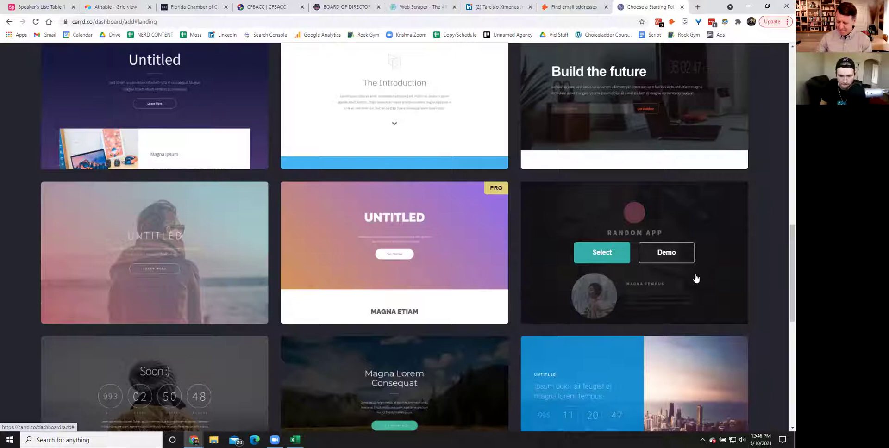
{"action": "left_click", "coordinate": [601, 252]}
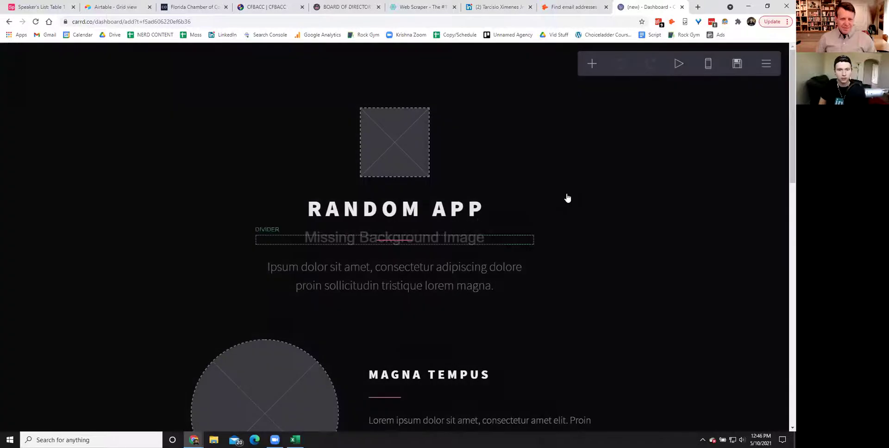
- Switch the page background's style from image to a solid color and set it to black
{"action": "left_click", "coordinate": [639, 206]}
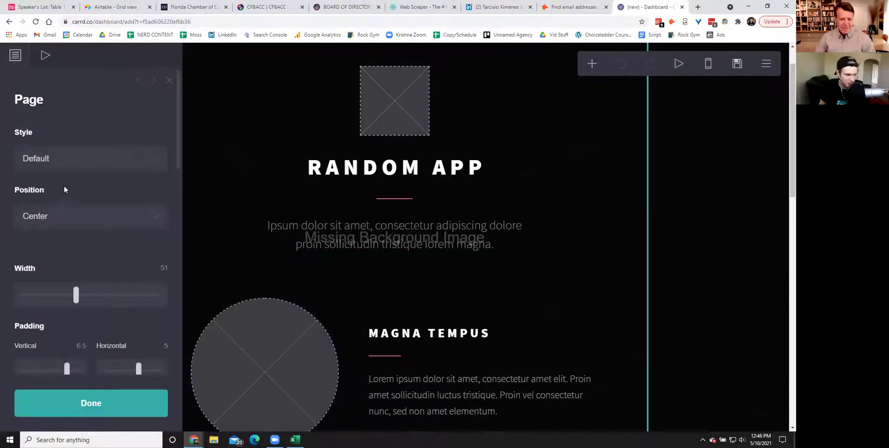
{"action": "left_click", "coordinate": [708, 200]}
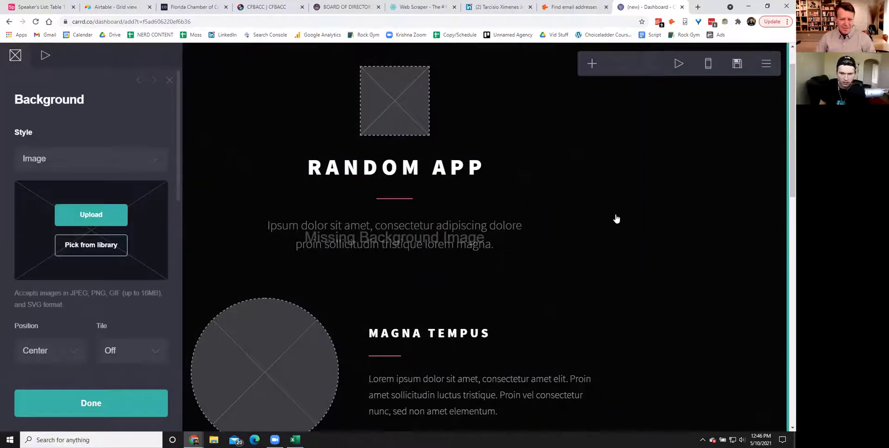
{"action": "left_click", "coordinate": [126, 170]}
{"action": "left_click", "coordinate": [82, 175]}
{"action": "left_click", "coordinate": [55, 190]}
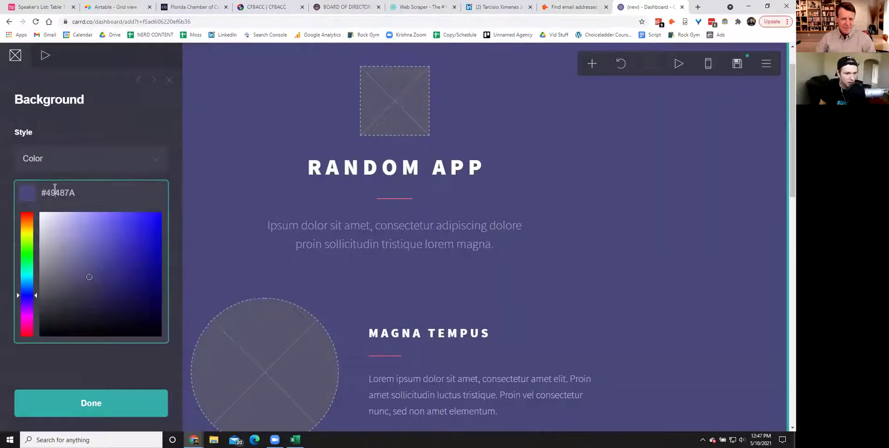
{"action": "left_click_drag", "start_coordinate": [57, 246], "coordinate": [8, 360]}
{"action": "left_click", "coordinate": [87, 409]}
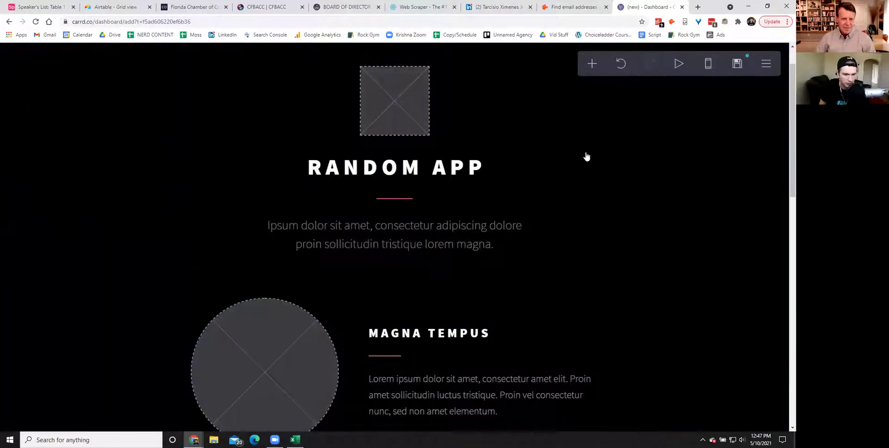
- Delete the image placeholder above the main title and change the title to "Become a Speaker!"
{"action": "scroll", "coordinate": [543, 209], "scroll_direction": "up", "scroll_amount": 1}
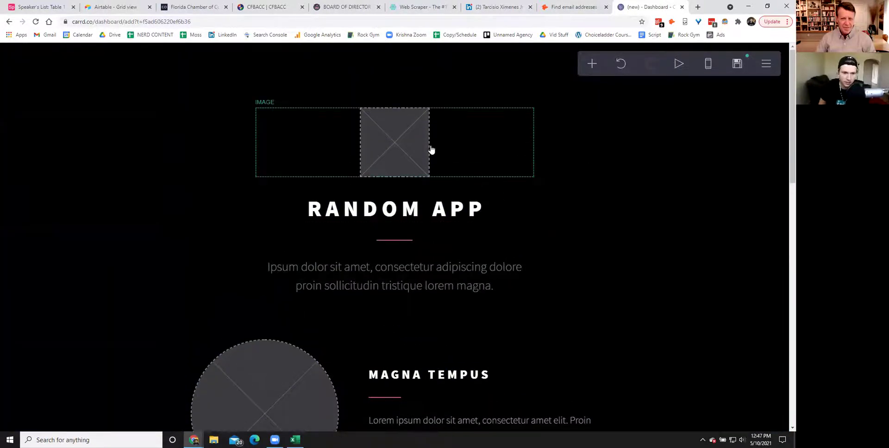
{"action": "left_click", "coordinate": [401, 173]}
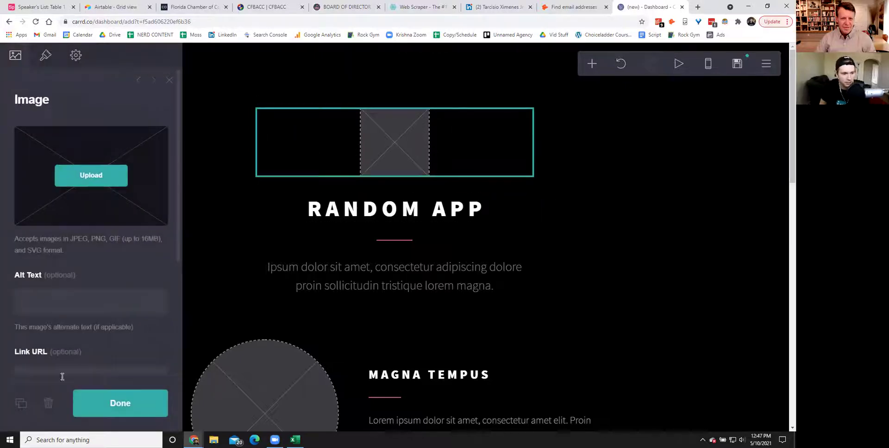
{"action": "left_click", "coordinate": [52, 403]}
{"action": "left_click", "coordinate": [391, 135]}
{"action": "left_click_drag", "start_coordinate": [91, 139], "coordinate": [1, 139]}
{"action": "type", "text": "Spe"}
{"action": "key", "text": "BackSpace"}
{"action": "key", "text": "BackSpace"}
{"action": "key", "text": "BackSpace"}
{"action": "type", "text": "Become a Speaker!"}
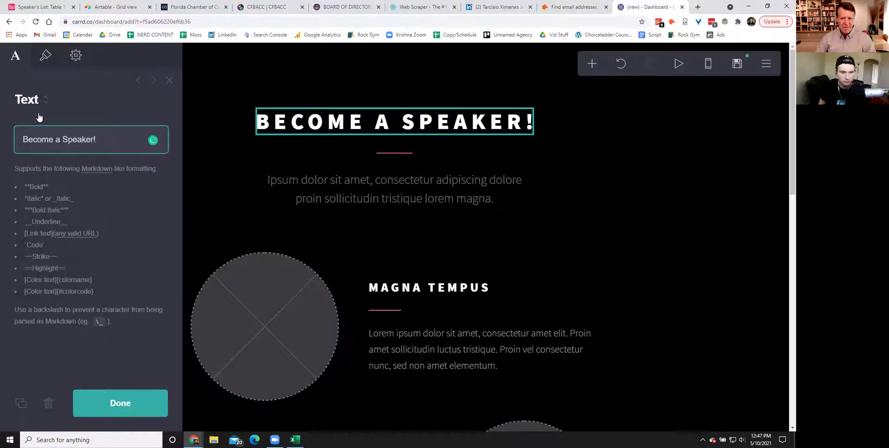
- Replace the subtitle with "Getting started with speaking is easy! We'll give you the necessary contacts and templates to get started. :)"
{"action": "left_click", "coordinate": [402, 193]}
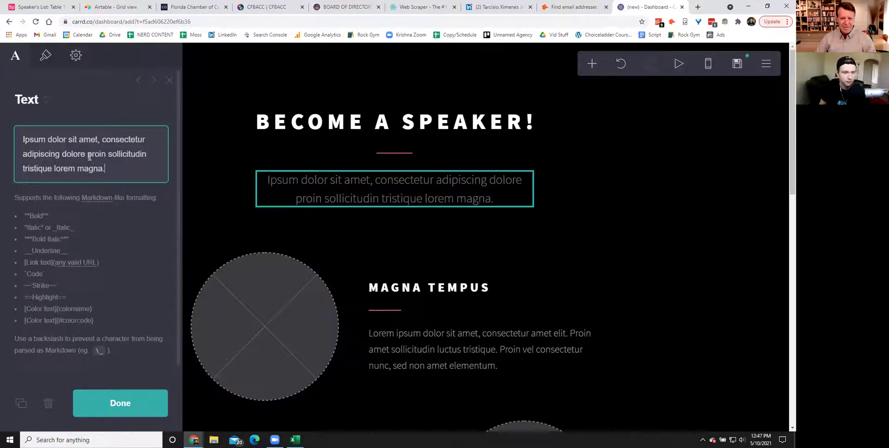
{"action": "left_click_drag", "start_coordinate": [110, 169], "coordinate": [0, 139]}
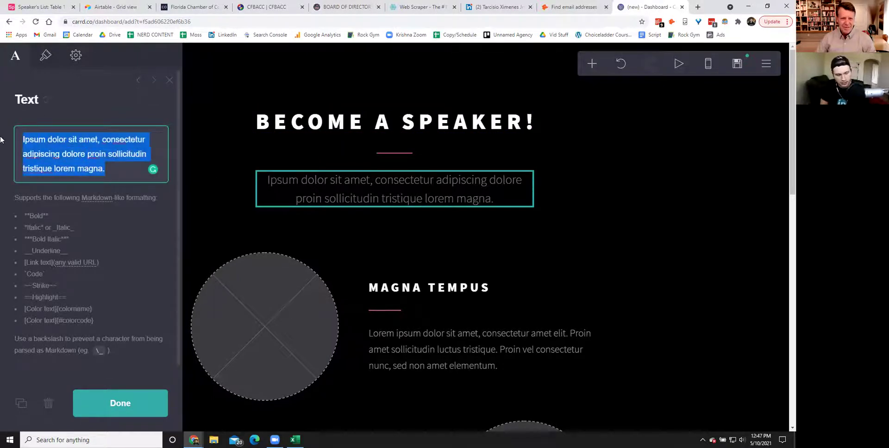
{"action": "type", "text": "Getting start"}
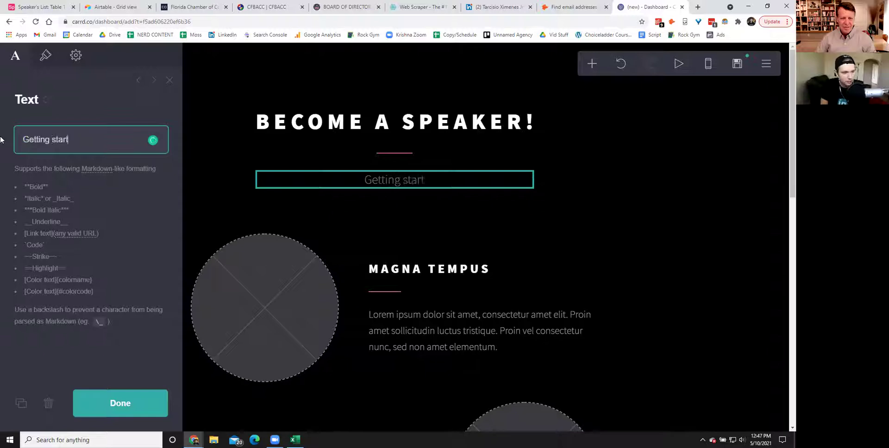
{"action": "type", "text": "ed with speaking is easy"}
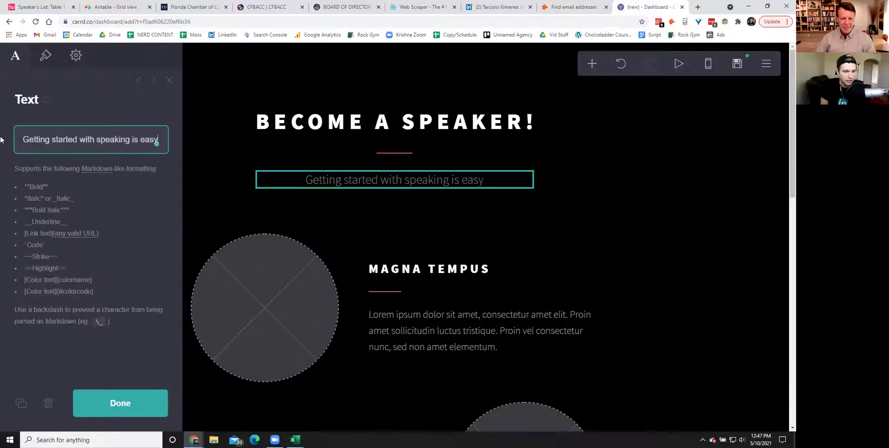
{"action": "type", "text": "! We'll give you the"}
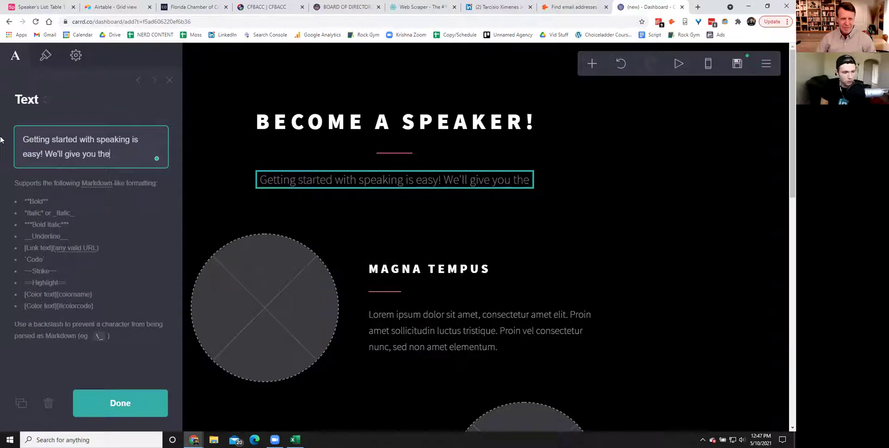
{"action": "type", "text": " necessary cotna"}
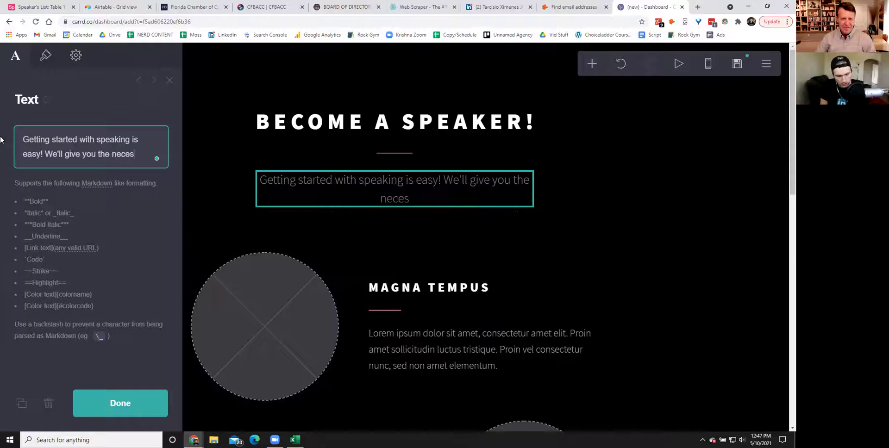
{"action": "key", "text": "BackSpace"}
{"action": "key", "text": "BackSpace"}
{"action": "key", "text": "BackSpace"}
{"action": "type", "text": "ntacts and"}
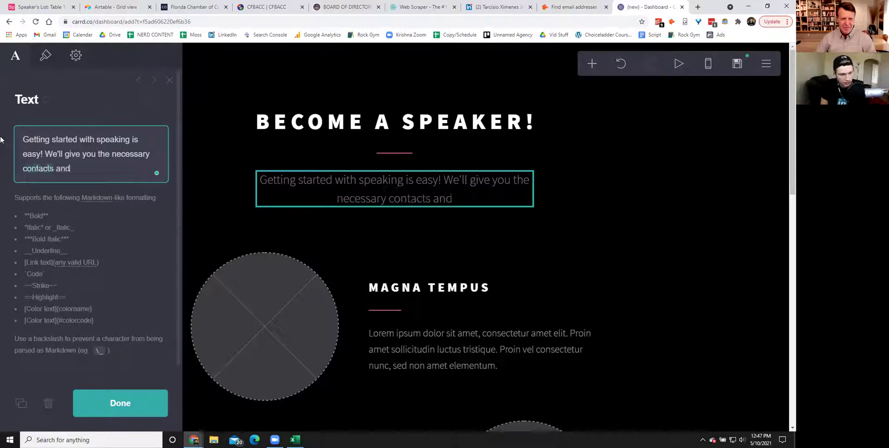
{"action": "type", "text": " templates to g"}
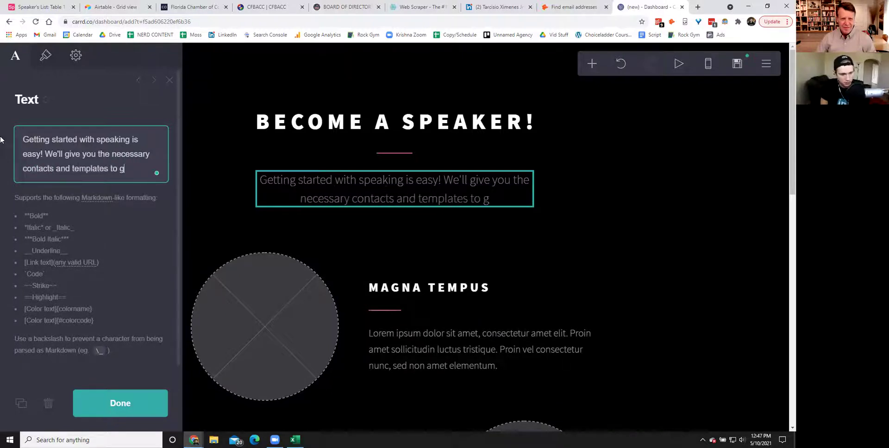
{"action": "type", "text": "et started. :)"}
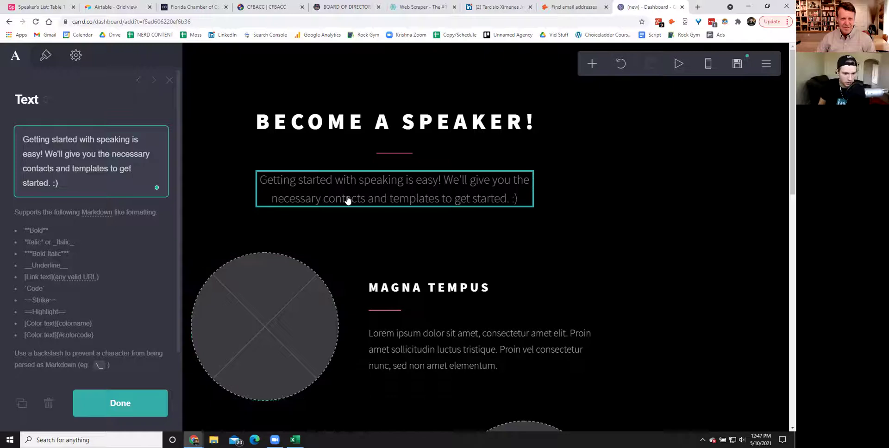
- Delete the two-column container with the Magna Tempus heading and its image
{"action": "scroll", "coordinate": [347, 199], "scroll_direction": "down", "scroll_amount": 4}
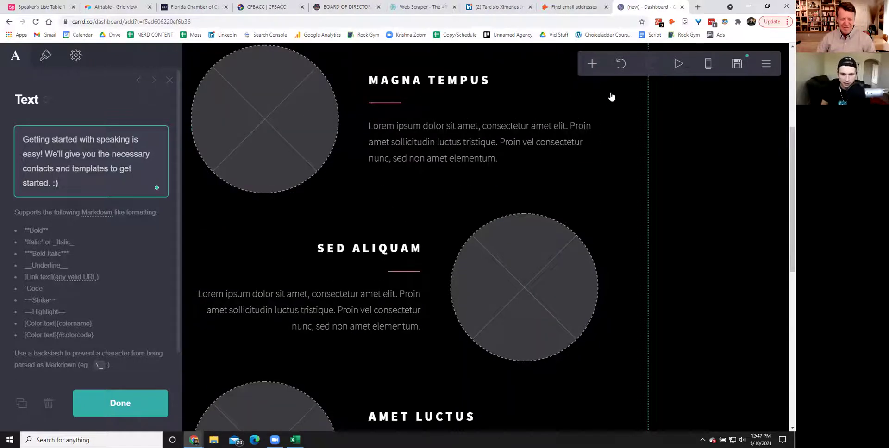
{"action": "left_click", "coordinate": [422, 191]}
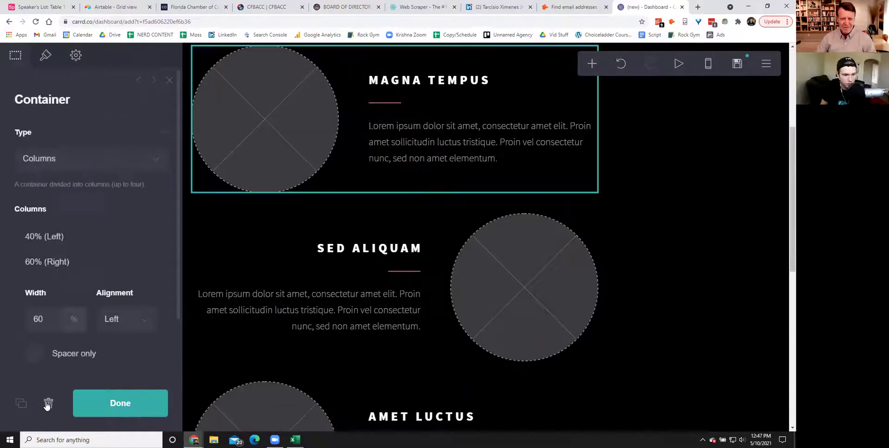
{"action": "left_click", "coordinate": [48, 403]}
{"action": "left_click", "coordinate": [391, 268]}
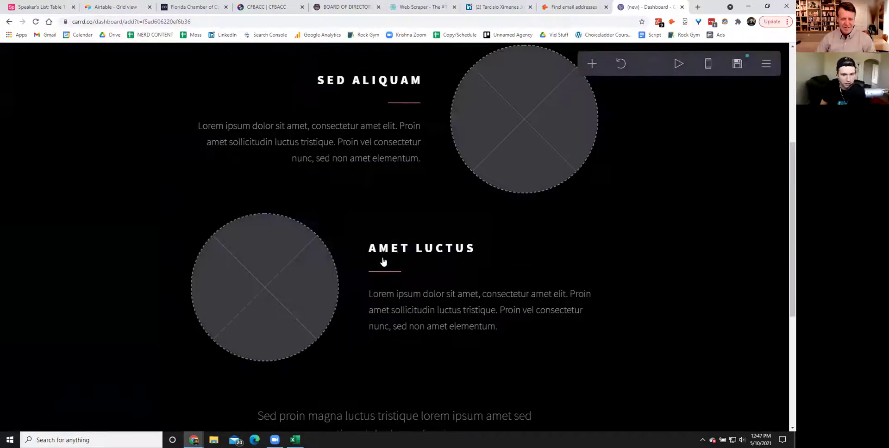
- Change the Sed Aliquam heading to "Feature 1"
{"action": "left_click", "coordinate": [377, 205]}
{"action": "left_click_drag", "start_coordinate": [88, 140], "coordinate": [1, 142]}
{"action": "type", "text": "Feature !"}
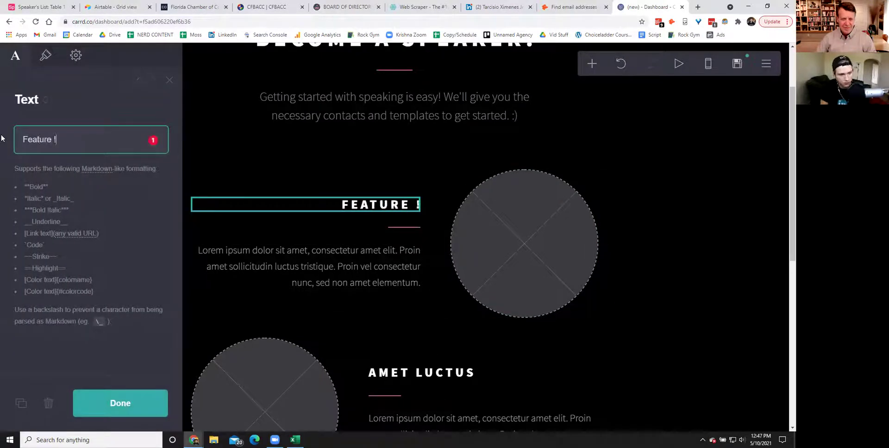
{"action": "key", "text": "BackSpace"}
{"action": "type", "text": "1"}
- Change the Amet Luctus heading to "Feature 2"
{"action": "left_click", "coordinate": [377, 372]}
{"action": "left_click_drag", "start_coordinate": [73, 138], "coordinate": [1, 136]}
{"action": "type", "text": "Eatu"}
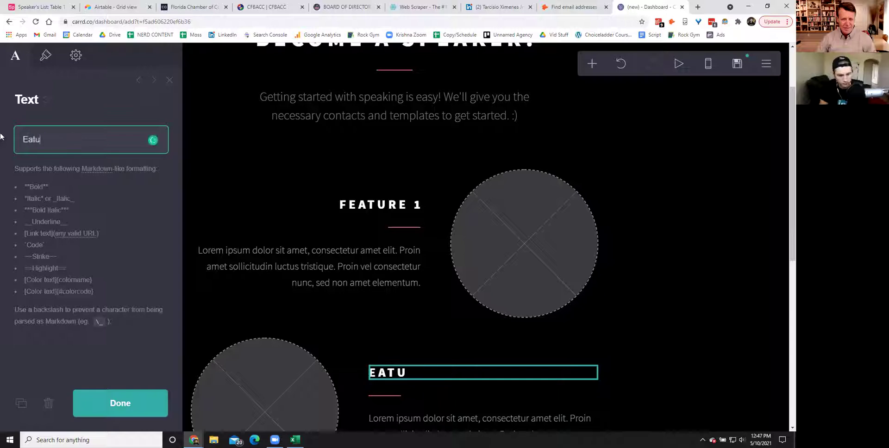
{"action": "key", "text": "BackSpace"}
{"action": "key", "text": "BackSpace"}
{"action": "key", "text": "BackSpace"}
{"action": "key", "text": "BackSpace"}
{"action": "type", "text": "Featyre"}
{"action": "key", "text": "BackSpace"}
{"action": "key", "text": "BackSpace"}
{"action": "type", "text": "ure"}
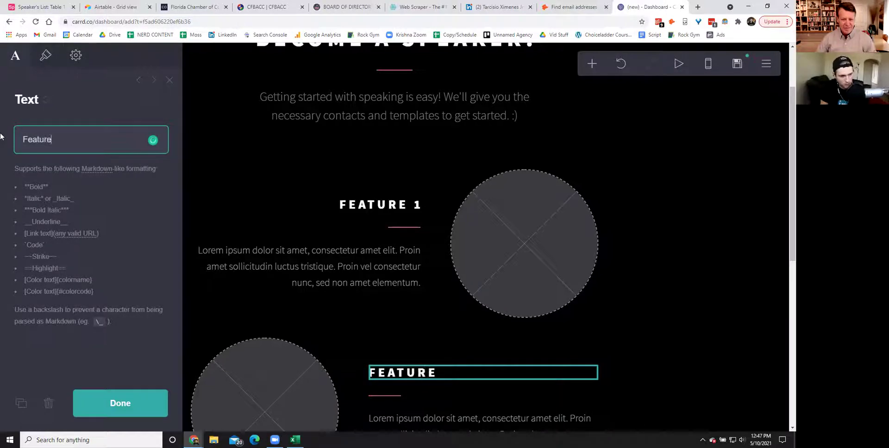
- Delete the row of social media icons below the Download button
{"action": "left_click", "coordinate": [289, 261]}
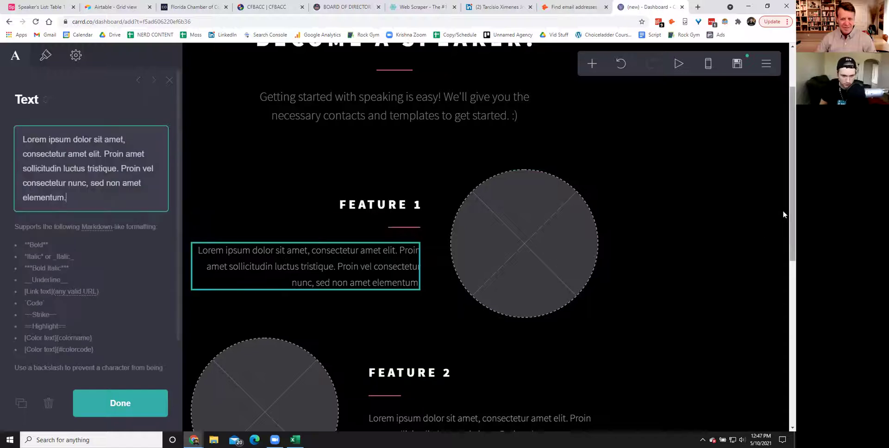
{"action": "scroll", "coordinate": [481, 250], "scroll_direction": "down", "scroll_amount": 5}
{"action": "scroll", "coordinate": [462, 293], "scroll_direction": "down", "scroll_amount": 3}
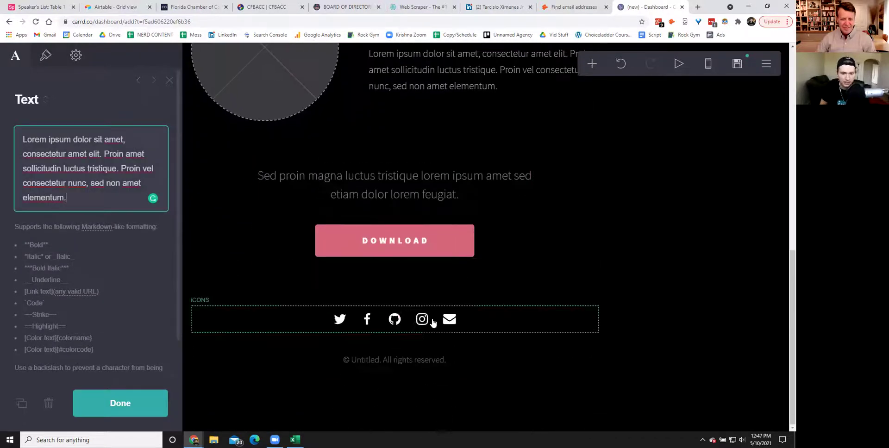
{"action": "left_click", "coordinate": [491, 321]}
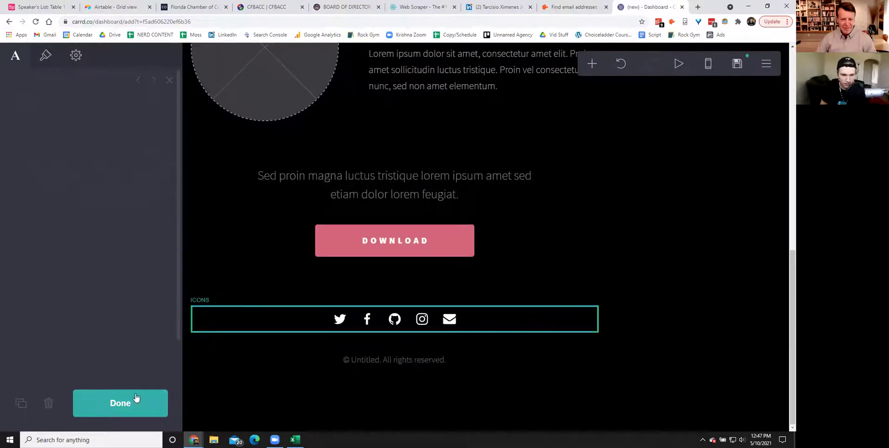
{"action": "left_click", "coordinate": [48, 403]}
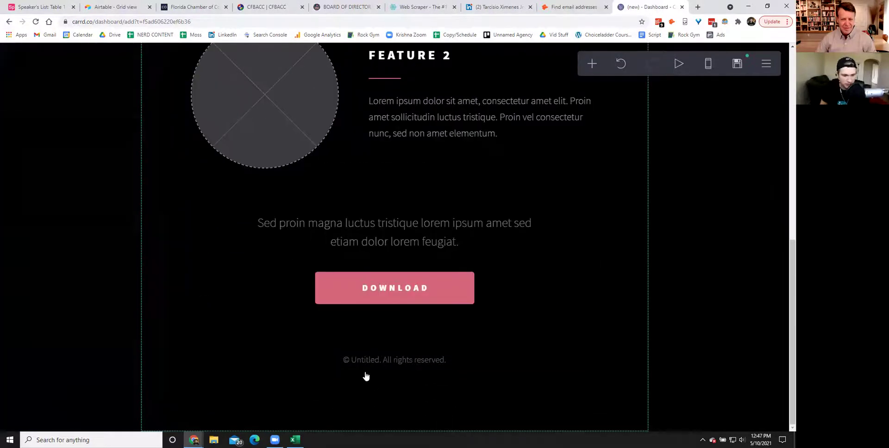
- Replace the text above the Download button with "Buy now for only $10!"
{"action": "left_click", "coordinate": [345, 238]}
{"action": "left_click_drag", "start_coordinate": [91, 170], "coordinate": [0, 142]}
{"action": "type", "text": "Buy this"}
{"action": "key", "text": "BackSpace"}
{"action": "key", "text": "BackSpace"}
{"action": "key", "text": "BackSpace"}
{"action": "key", "text": "BackSpace"}
{"action": "type", "text": "now "}
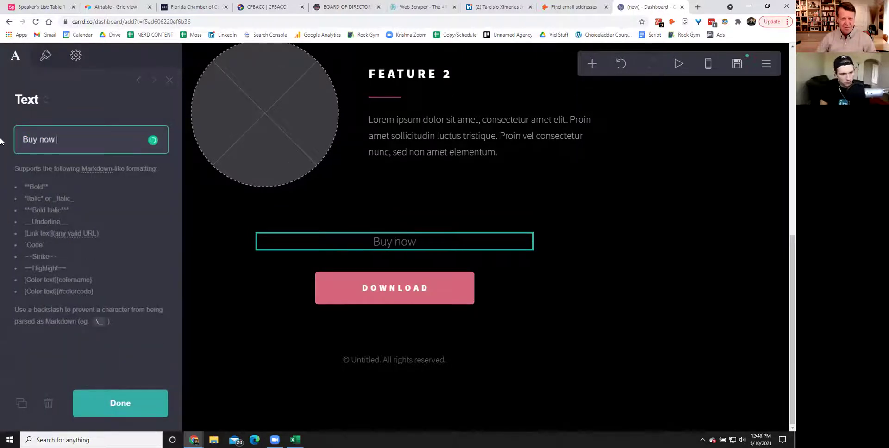
{"action": "type", "text": "for only $10!"}
{"action": "left_click", "coordinate": [120, 404]}
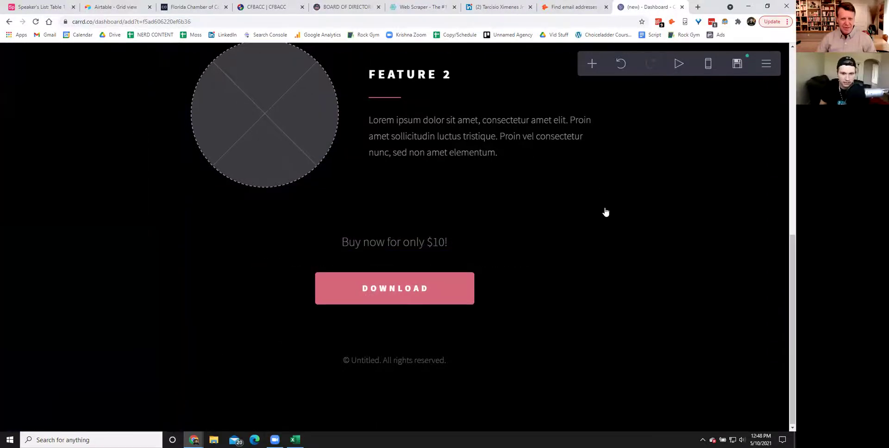
- Switch to Gumroad at gumroad.com in a new browser tab and open the list of products
{"action": "scroll", "coordinate": [526, 272], "scroll_direction": "up", "scroll_amount": 8}
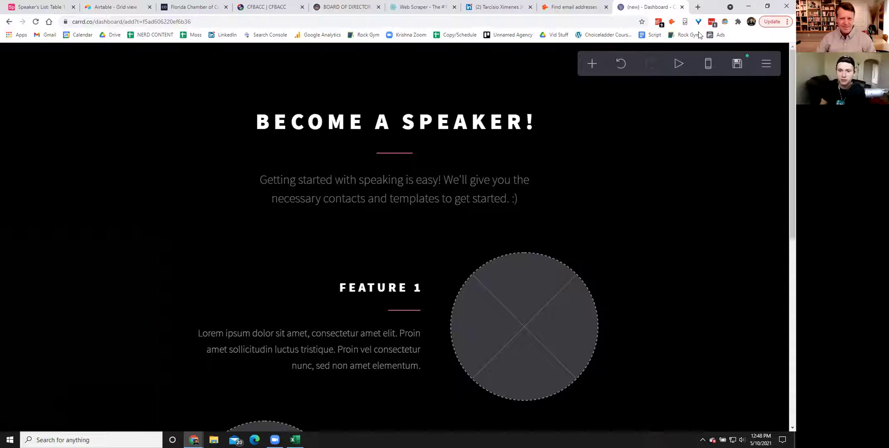
{"action": "left_click", "coordinate": [698, 8]}
{"action": "type", "text": "gumroad.com"}
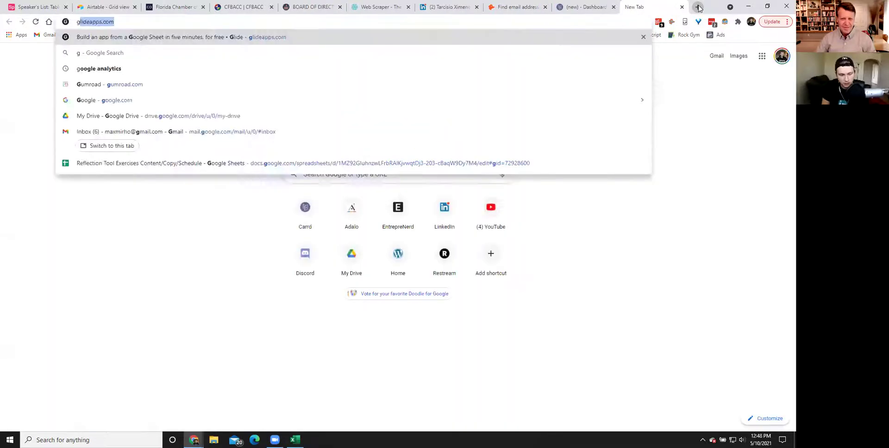
{"action": "key", "text": "Return"}
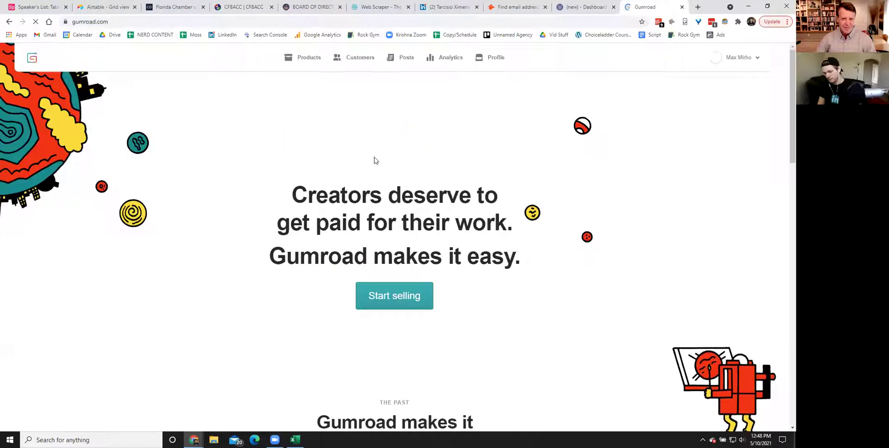
{"action": "left_click", "coordinate": [301, 60]}
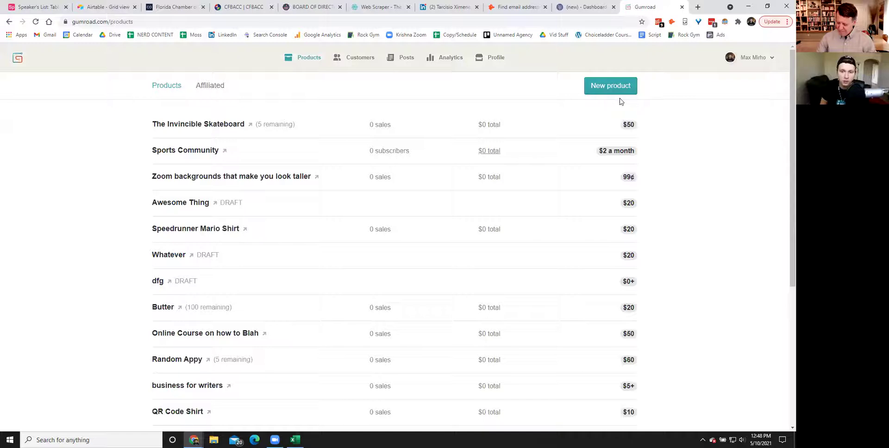
- Create a new classic product named "Become A Speaker List" priced at $10 and continue to its customization
{"action": "left_click", "coordinate": [610, 88]}
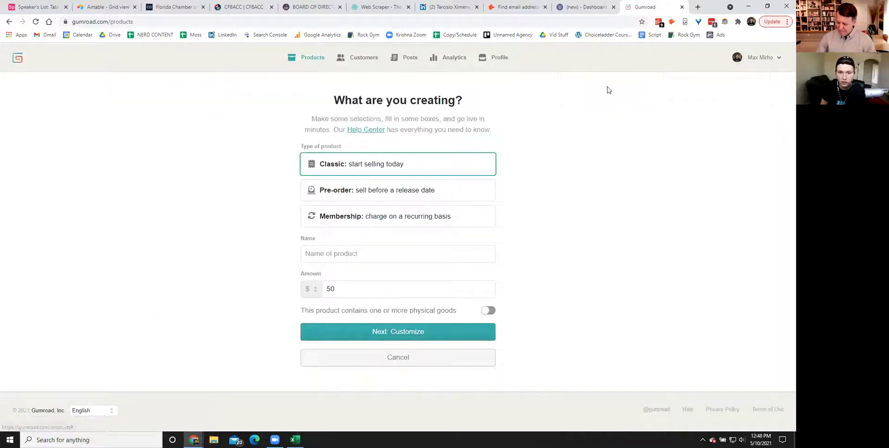
{"action": "left_click", "coordinate": [343, 216]}
{"action": "left_click", "coordinate": [349, 167]}
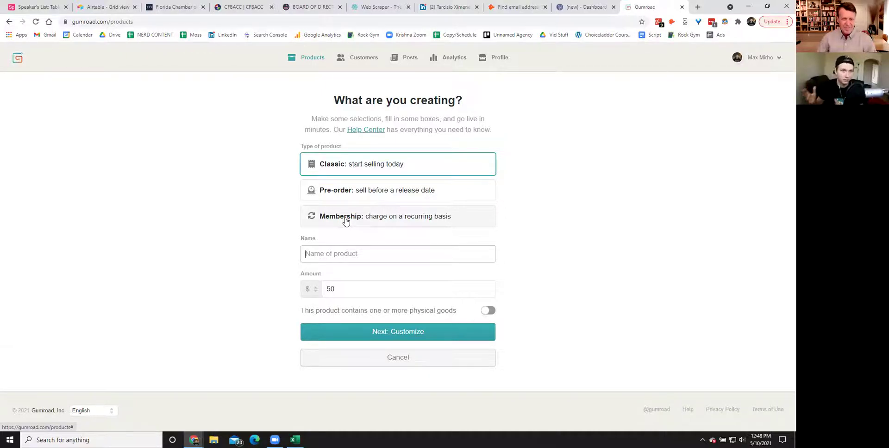
{"action": "left_click_drag", "start_coordinate": [337, 291], "coordinate": [322, 289]}
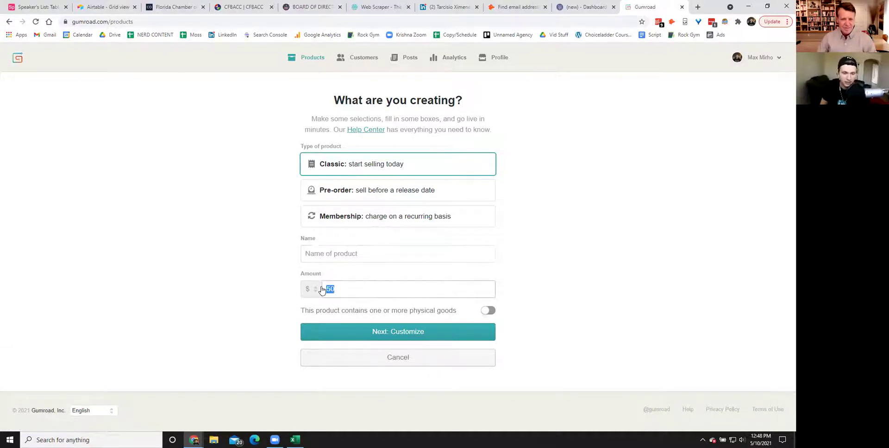
{"action": "left_click", "coordinate": [348, 259]}
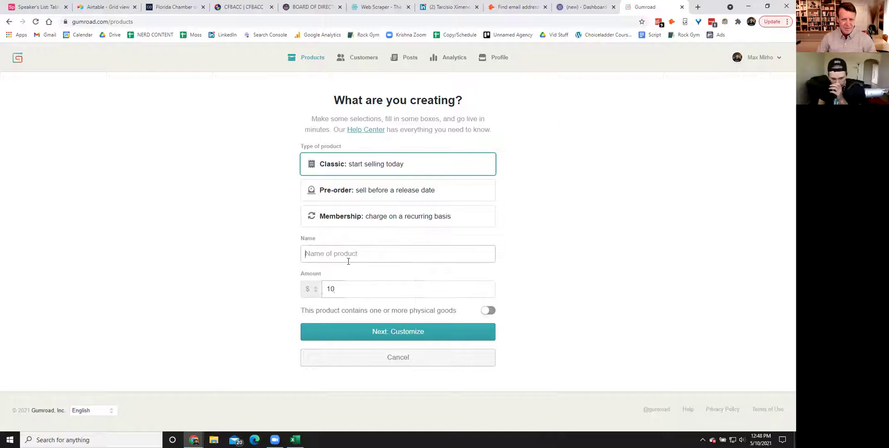
{"action": "type", "text": "Become A Speaker List"}
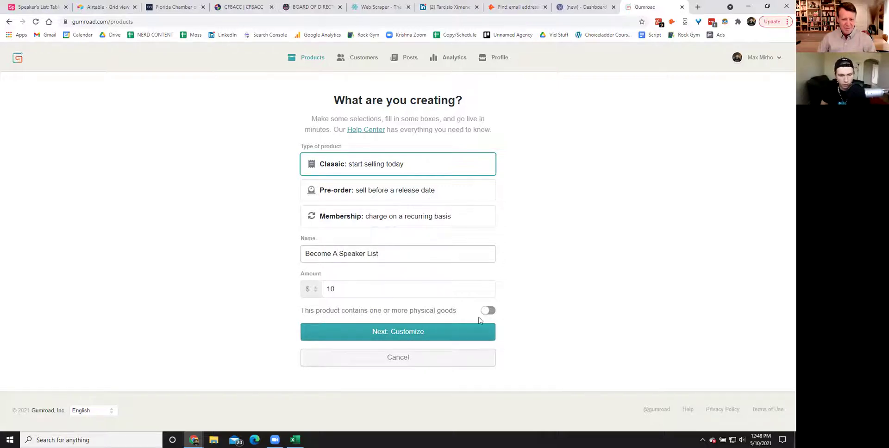
{"action": "left_click", "coordinate": [380, 334]}
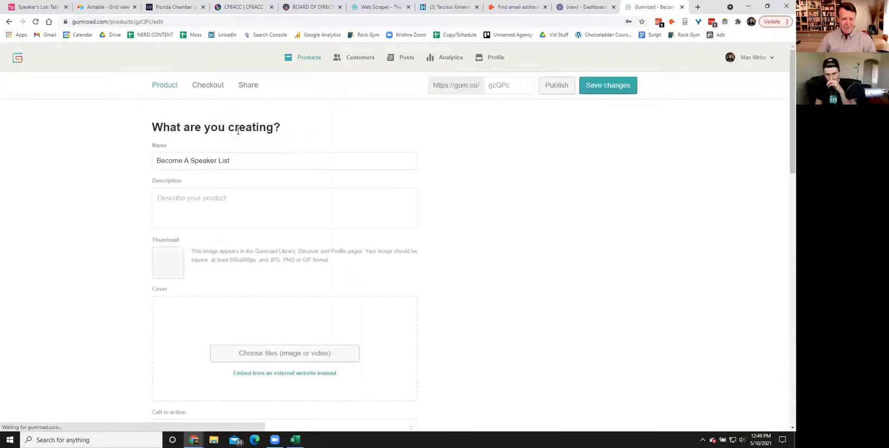
- Describe the product as "We've collected a massive list of early places to speak, as well as a simple email template you can use to reach out to them!"
{"action": "left_click", "coordinate": [213, 210]}
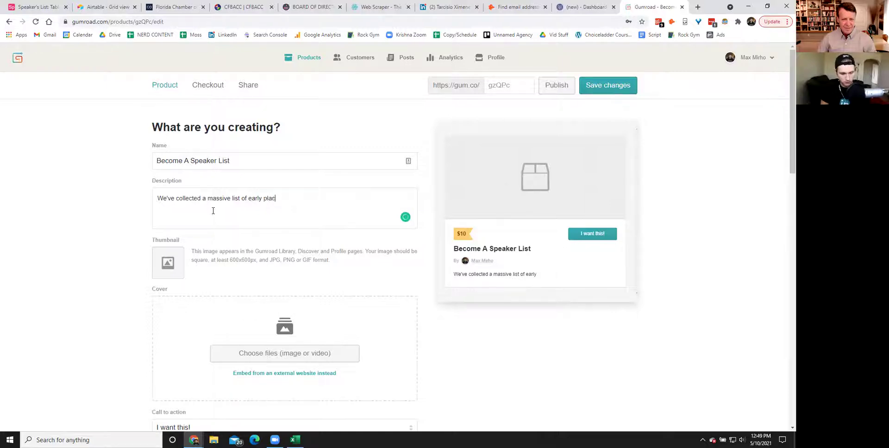
{"action": "type", "text": "s well as a simple email template you can use to reach out to them!"}
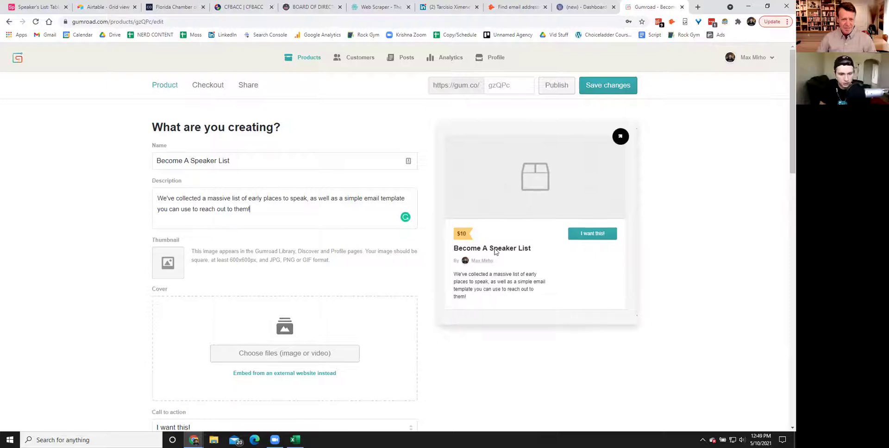
{"action": "scroll", "coordinate": [238, 250], "scroll_direction": "down", "scroll_amount": 2}
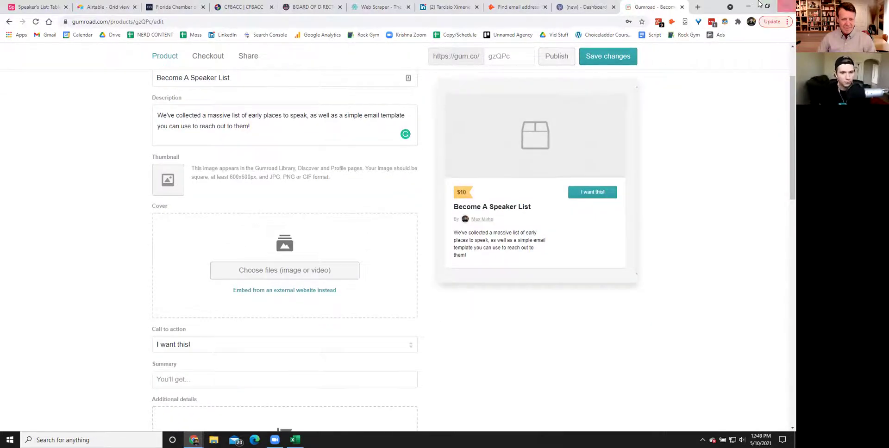
- Switch to Canva at canva.com in a new browser tab
{"action": "left_click", "coordinate": [698, 6]}
{"action": "type", "text": "canva"}
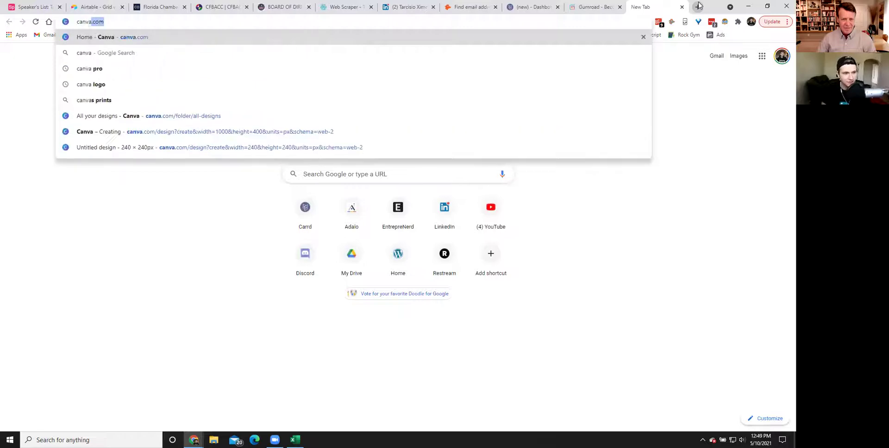
{"action": "key", "text": "Return"}
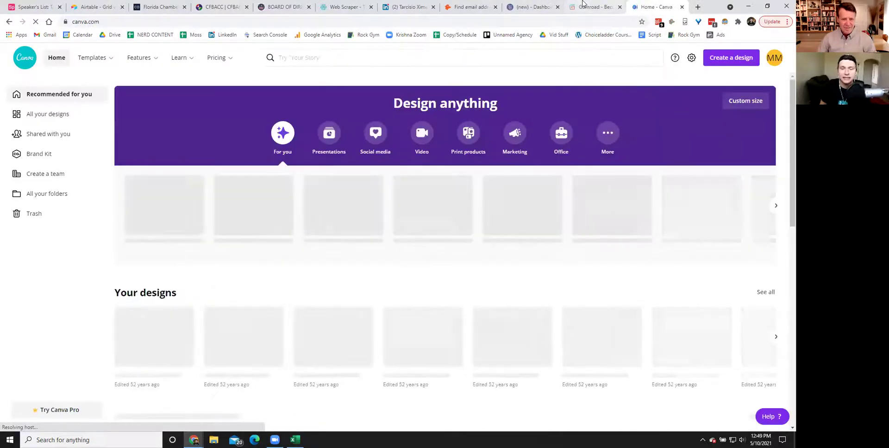
- Create a blank custom-size design of 1000 x 400 px and dismiss the Elements introduction
{"action": "left_click", "coordinate": [714, 61]}
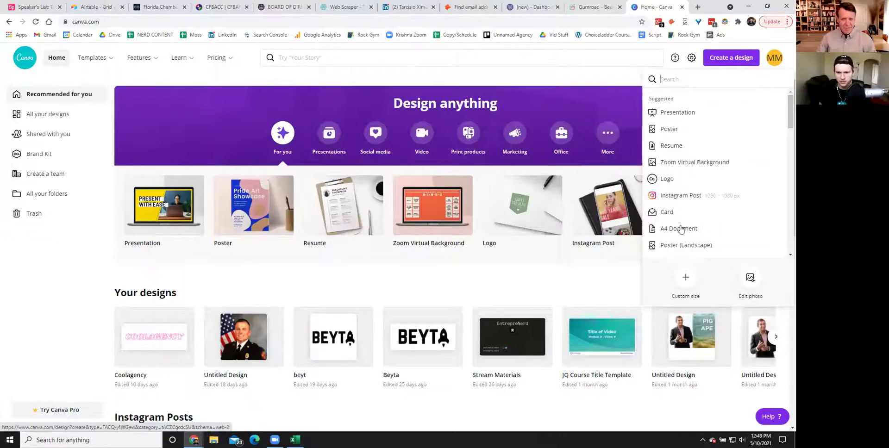
{"action": "left_click", "coordinate": [778, 62]}
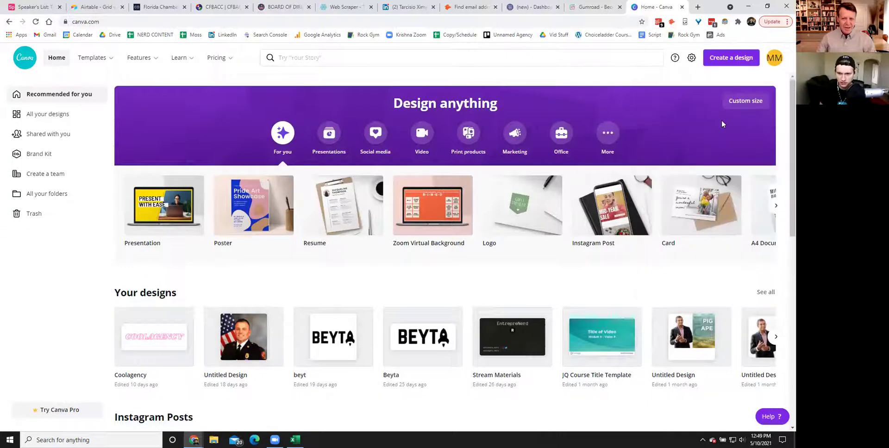
{"action": "left_click", "coordinate": [733, 60]}
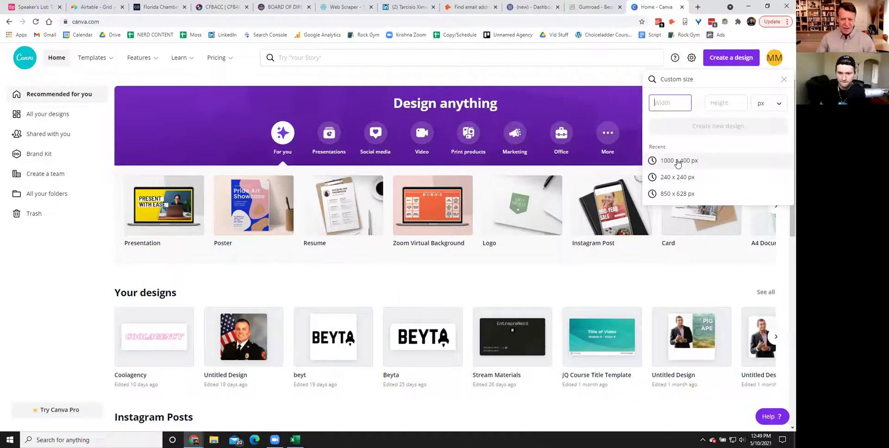
{"action": "left_click", "coordinate": [678, 162]}
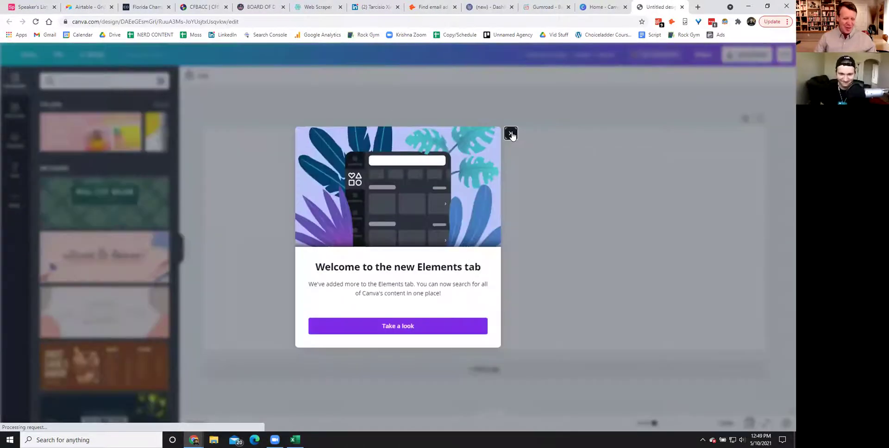
{"action": "left_click", "coordinate": [509, 134]}
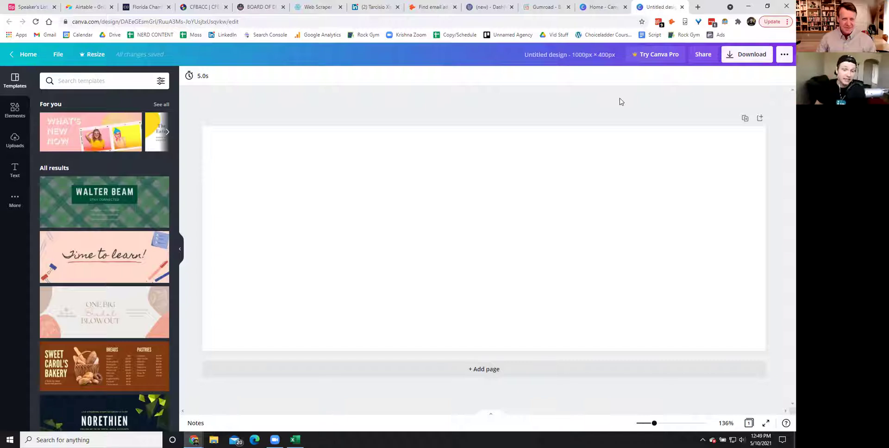
- Add a heading to the blank page, enlarge it to a font size of about 59 and center it
{"action": "left_click", "coordinate": [14, 169]}
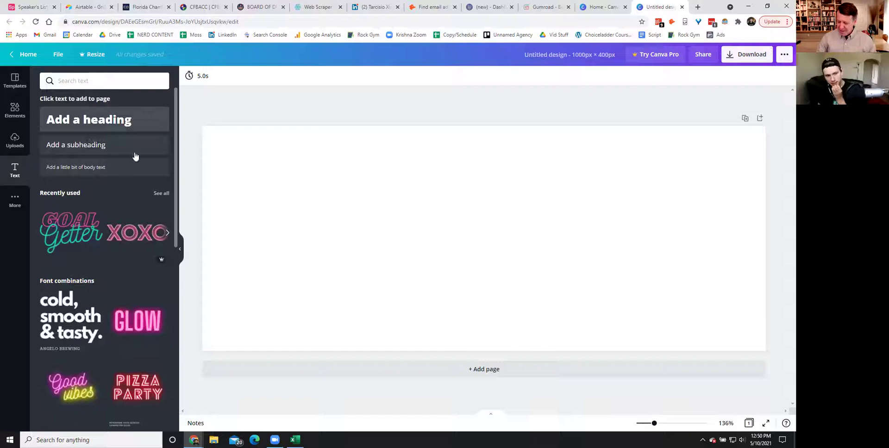
{"action": "left_click", "coordinate": [106, 119]}
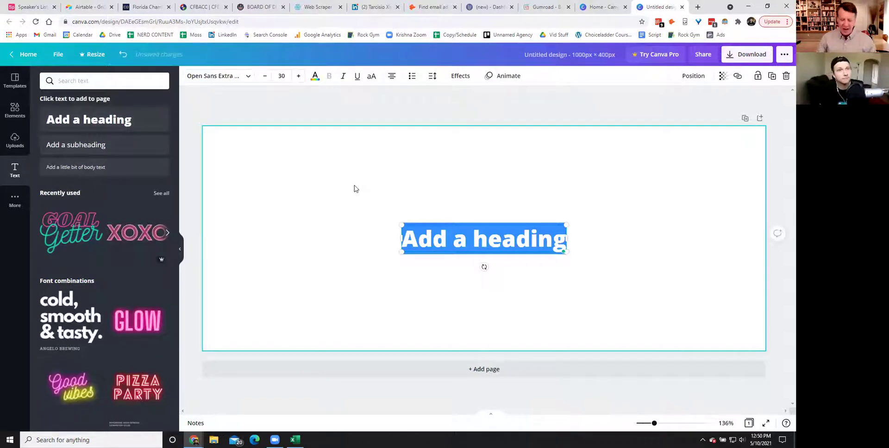
{"action": "left_click", "coordinate": [391, 165]}
{"action": "left_click", "coordinate": [435, 234]}
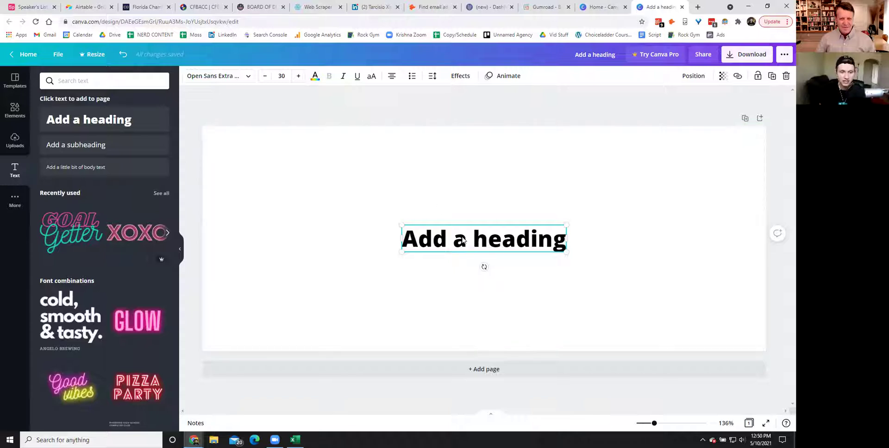
{"action": "left_click_drag", "start_coordinate": [463, 240], "coordinate": [398, 203]}
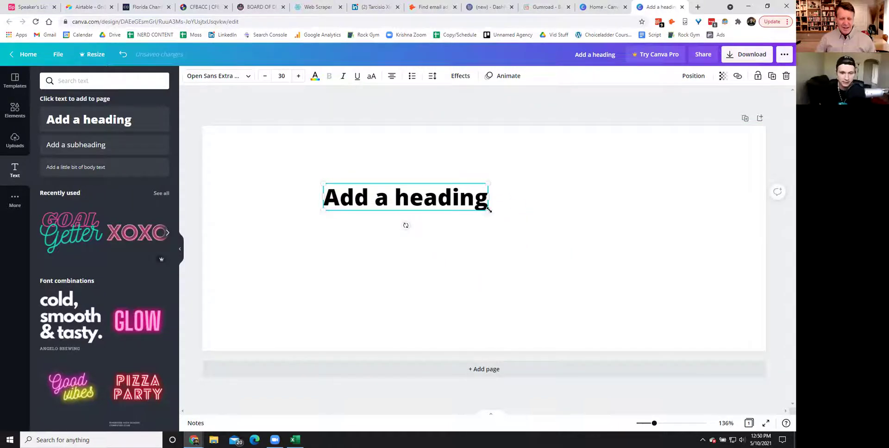
{"action": "left_click_drag", "start_coordinate": [489, 210], "coordinate": [636, 283]}
{"action": "left_click_drag", "start_coordinate": [543, 220], "coordinate": [540, 246]}
- Replace the heading's placeholder text with "Become a Speaker!"
{"action": "left_click", "coordinate": [489, 241]}
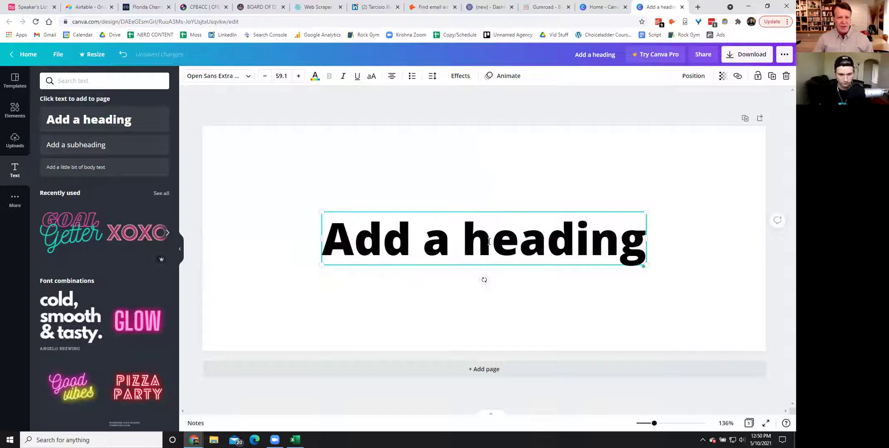
{"action": "triple_click", "coordinate": [488, 241]}
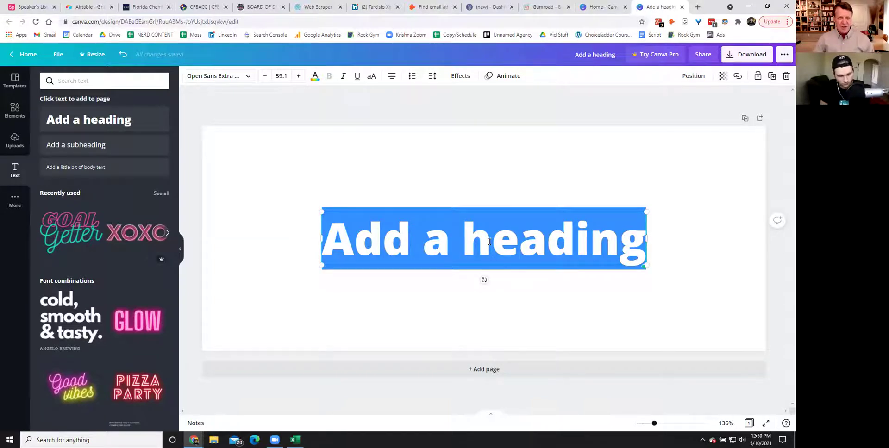
{"action": "type", "text": "Become a"}
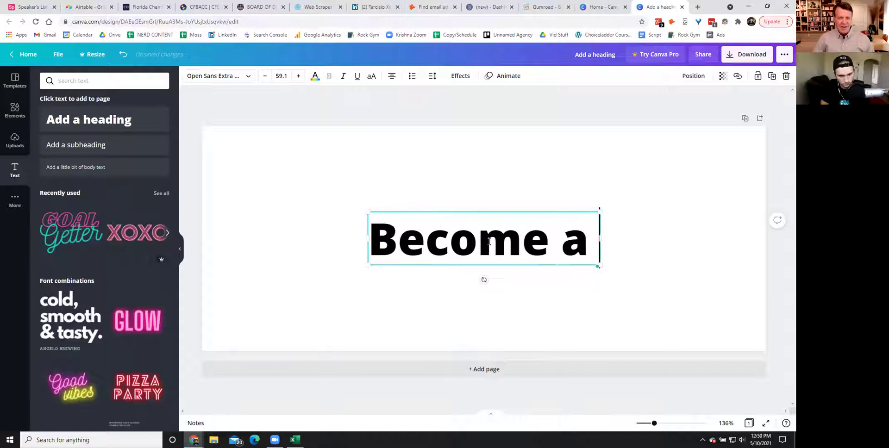
{"action": "type", "text": " speaker!"}
{"action": "key", "text": "BackSpace"}
{"action": "type", "text": "S"}
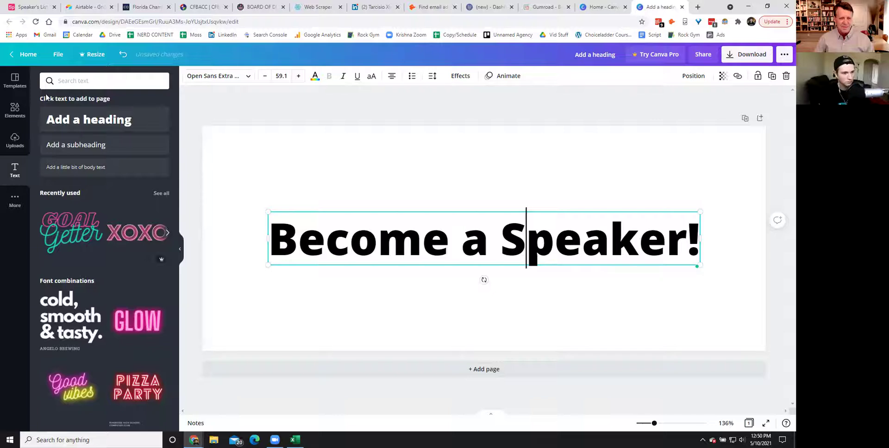
- Search the design elements for "paint" and browse the results for a suitable graphic
{"action": "left_click", "coordinate": [15, 115]}
{"action": "left_click", "coordinate": [90, 81]}
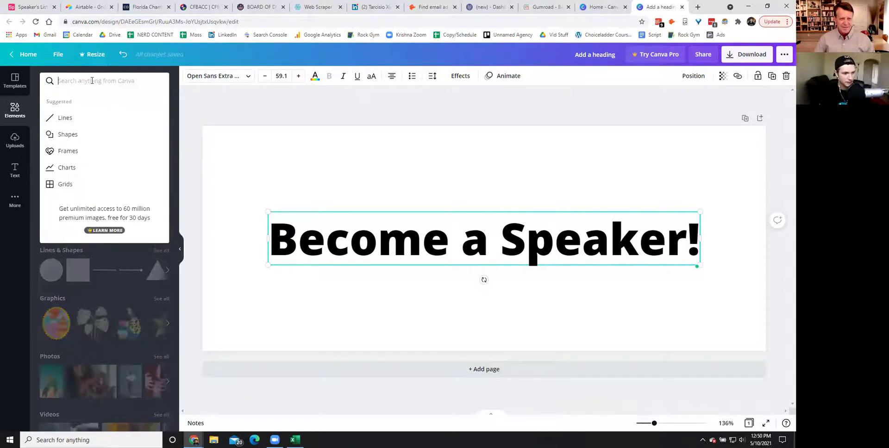
{"action": "type", "text": "paint"}
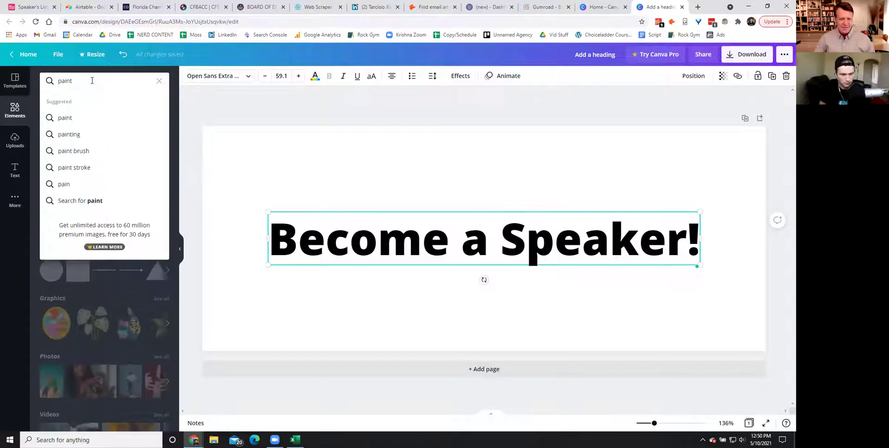
{"action": "key", "text": "Return"}
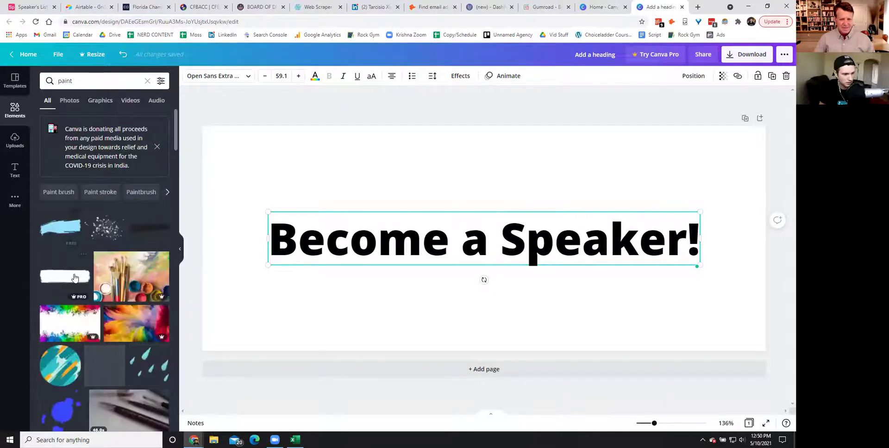
{"action": "scroll", "coordinate": [74, 278], "scroll_direction": "down", "scroll_amount": 5}
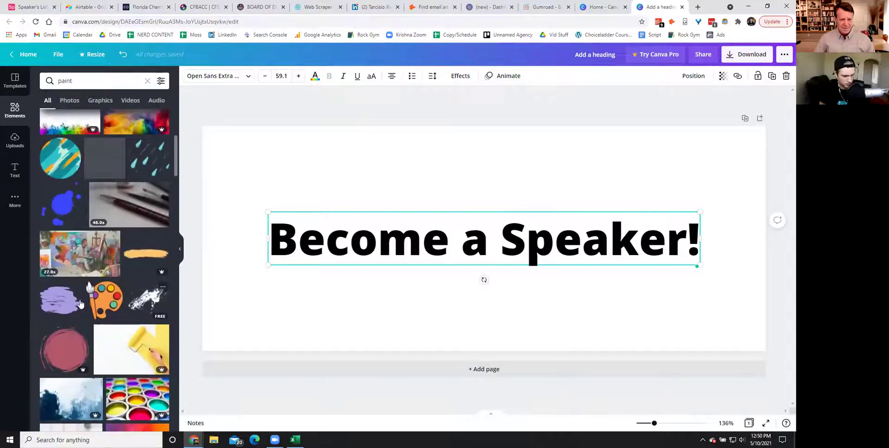
{"action": "scroll", "coordinate": [80, 303], "scroll_direction": "down", "scroll_amount": 8}
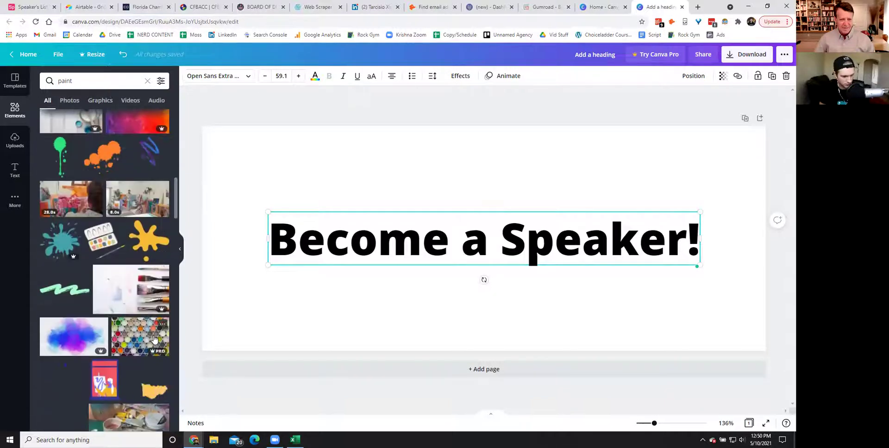
- Refine the element search to "paint smear", browse the brush stroke graphics and deselect the heading
{"action": "left_click_drag", "start_coordinate": [97, 82], "coordinate": [29, 84]}
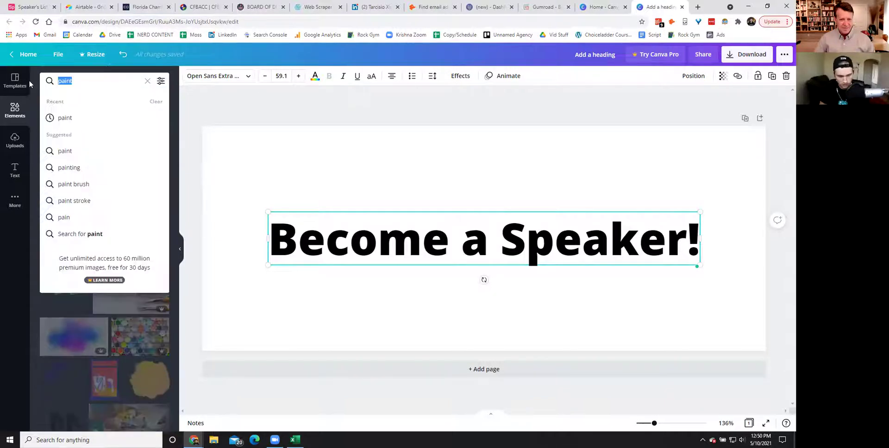
{"action": "key", "text": "Right"}
{"action": "type", "text": "s"}
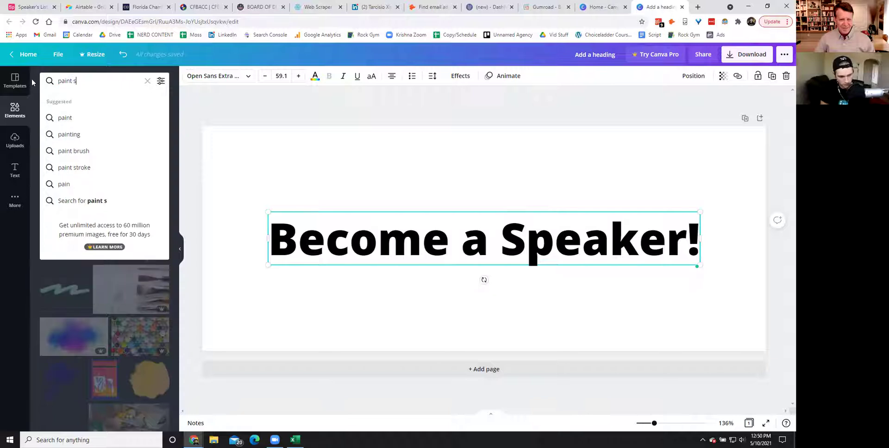
{"action": "type", "text": "mear"}
{"action": "key", "text": "Return"}
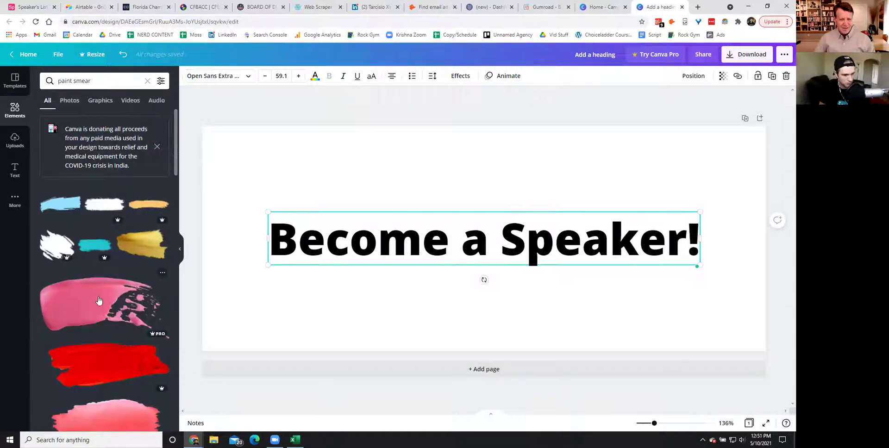
{"action": "scroll", "coordinate": [106, 268], "scroll_direction": "down", "scroll_amount": 10}
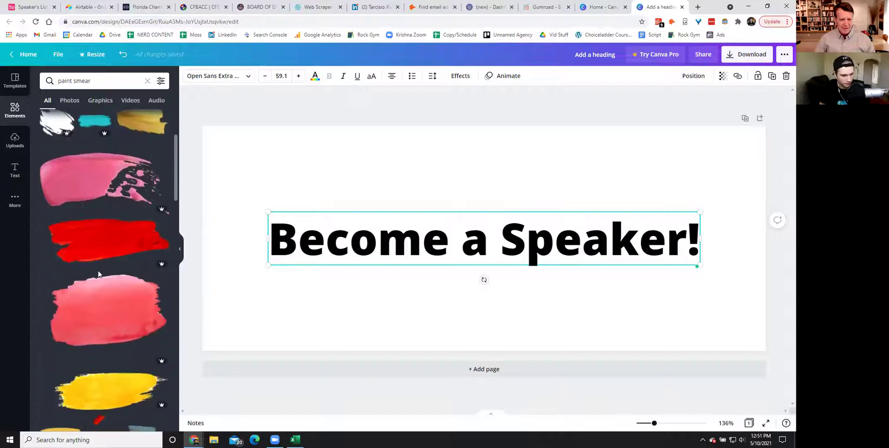
{"action": "scroll", "coordinate": [73, 266], "scroll_direction": "down", "scroll_amount": 1}
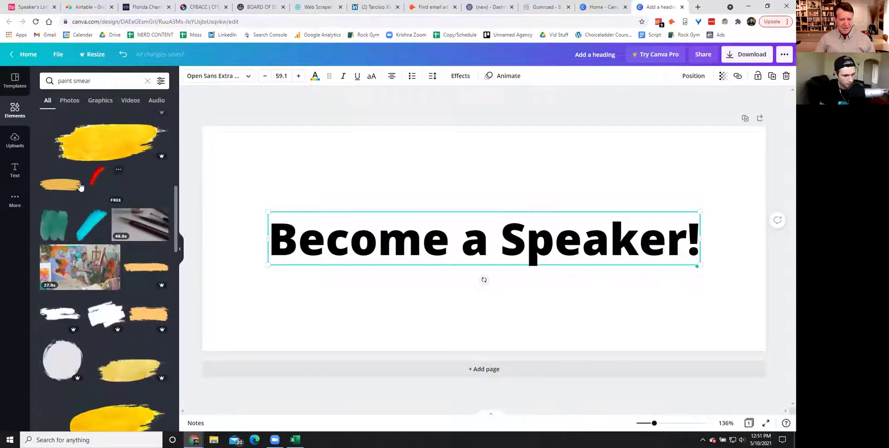
{"action": "left_click", "coordinate": [444, 181]}
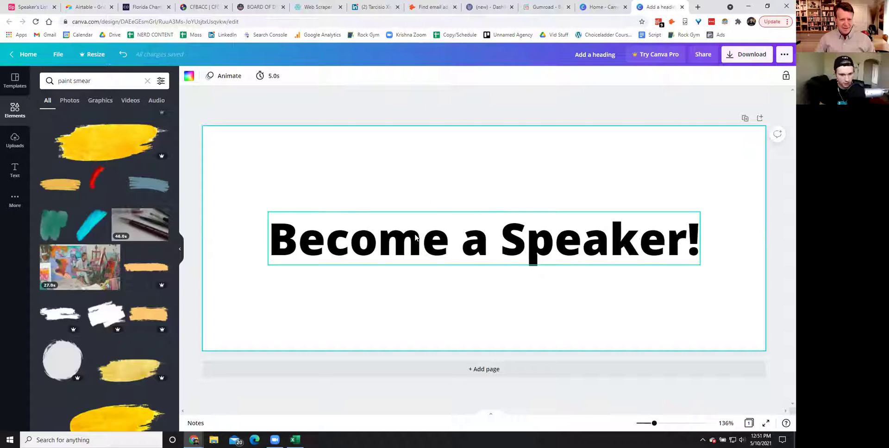
- Add the gold brush stroke from the paint smear photos, rotate it and place it over the page's upper-left corner
{"action": "left_click_drag", "start_coordinate": [445, 239], "coordinate": [444, 230]}
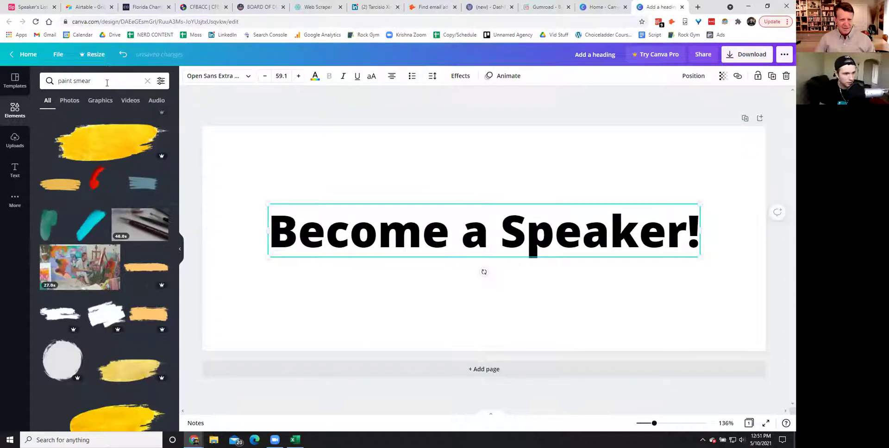
{"action": "left_click", "coordinate": [68, 101]}
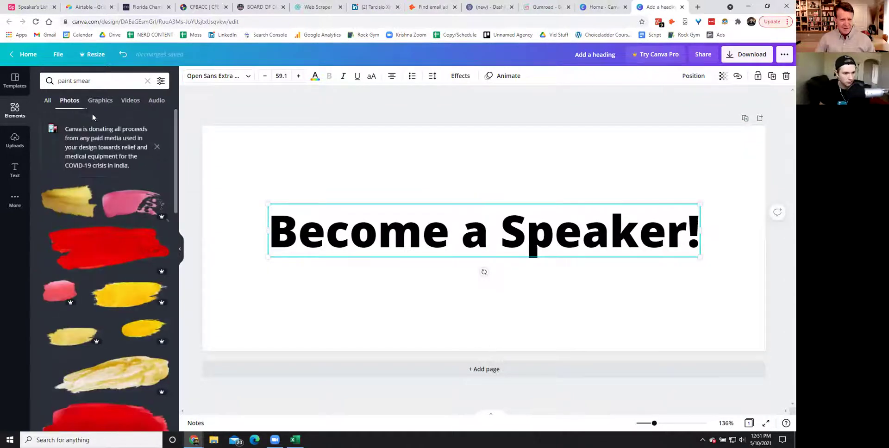
{"action": "left_click", "coordinate": [65, 205]}
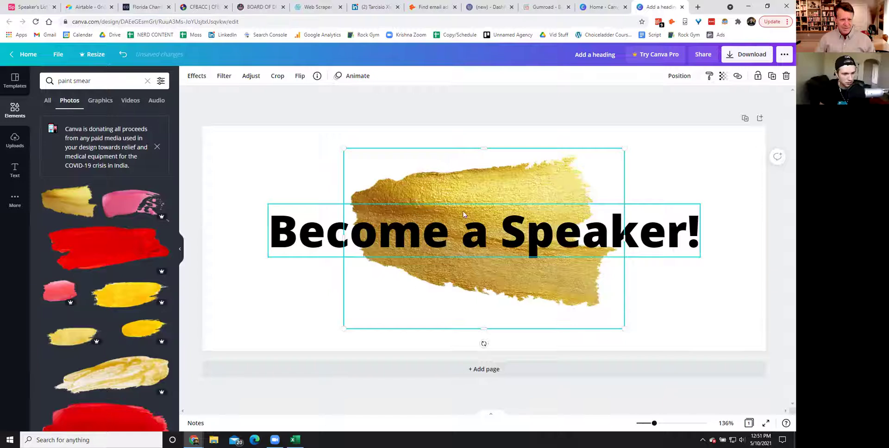
{"action": "left_click_drag", "start_coordinate": [335, 166], "coordinate": [258, 129]}
{"action": "left_click_drag", "start_coordinate": [351, 173], "coordinate": [323, 182]}
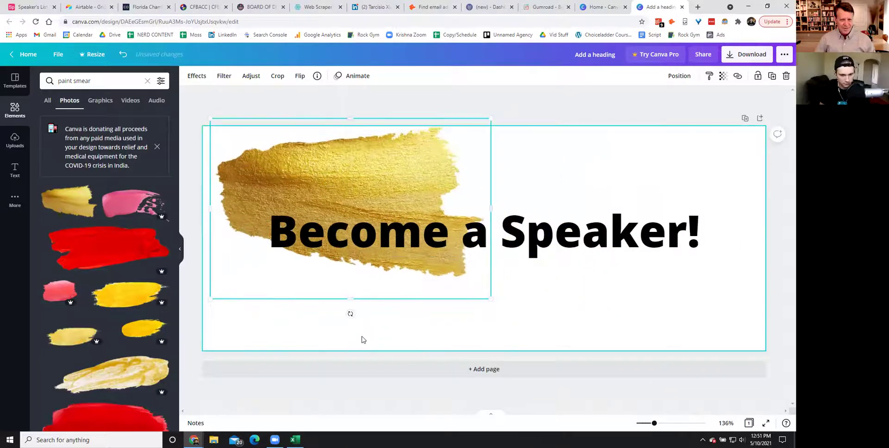
{"action": "left_click_drag", "start_coordinate": [351, 314], "coordinate": [418, 299]}
{"action": "mouse_move", "coordinate": [382, 176]}
{"action": "left_mouse_down"}
{"action": "mouse_move", "coordinate": [271, 118]}
{"action": "mouse_move", "coordinate": [281, 104]}
{"action": "left_mouse_up"}
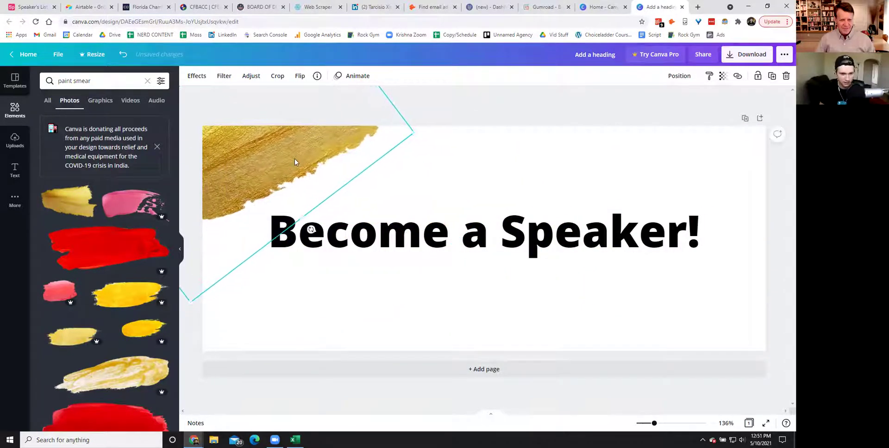
- Place a second gold brush stroke over the page's lower-right corner and lower the heading slightly to recenter it
{"action": "mouse_move", "coordinate": [295, 161]}
{"action": "left_mouse_down"}
{"action": "mouse_move", "coordinate": [652, 273]}
{"action": "mouse_move", "coordinate": [768, 359]}
{"action": "mouse_move", "coordinate": [761, 354]}
{"action": "left_mouse_up"}
{"action": "left_click", "coordinate": [539, 115]}
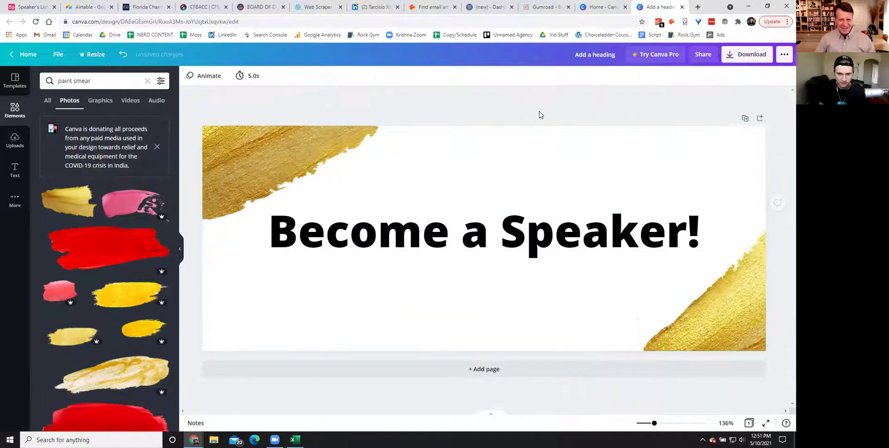
{"action": "left_click_drag", "start_coordinate": [500, 221], "coordinate": [500, 228]}
{"action": "left_click", "coordinate": [537, 121]}
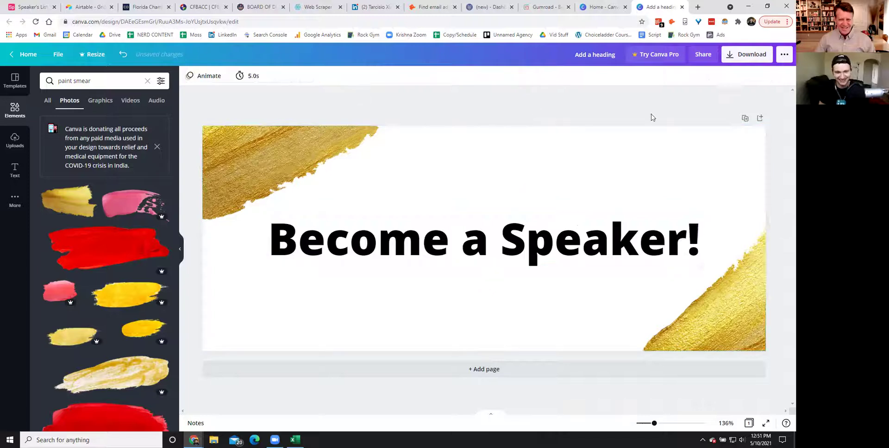
- Download the banner design as a PNG and dismiss the referral offer
{"action": "left_click", "coordinate": [739, 53]}
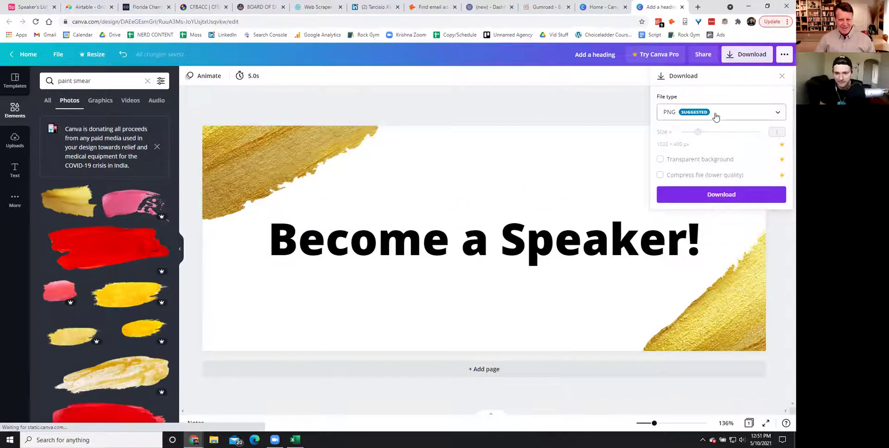
{"action": "left_click", "coordinate": [694, 194]}
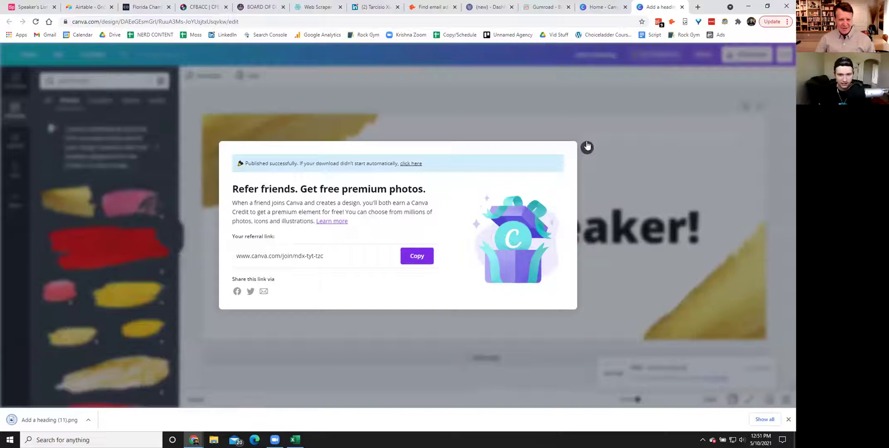
{"action": "left_click", "coordinate": [586, 147]}
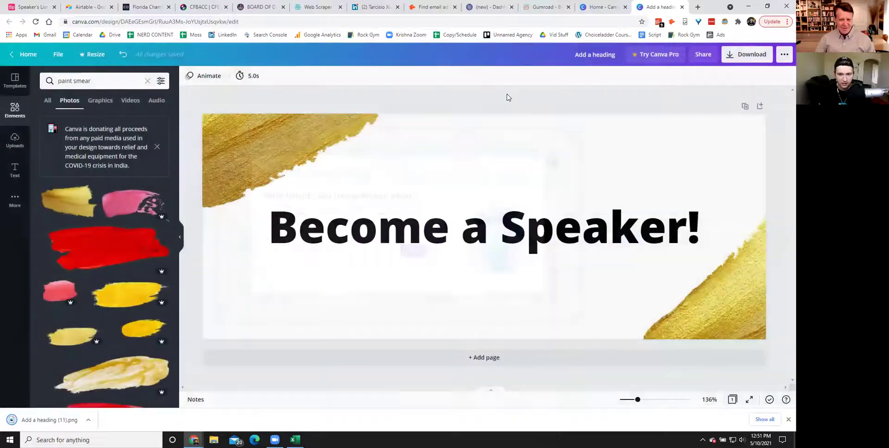
- Switch to the Gumroad product page and try to upload the downloaded banner as the product's thumbnail
{"action": "left_click", "coordinate": [488, 7]}
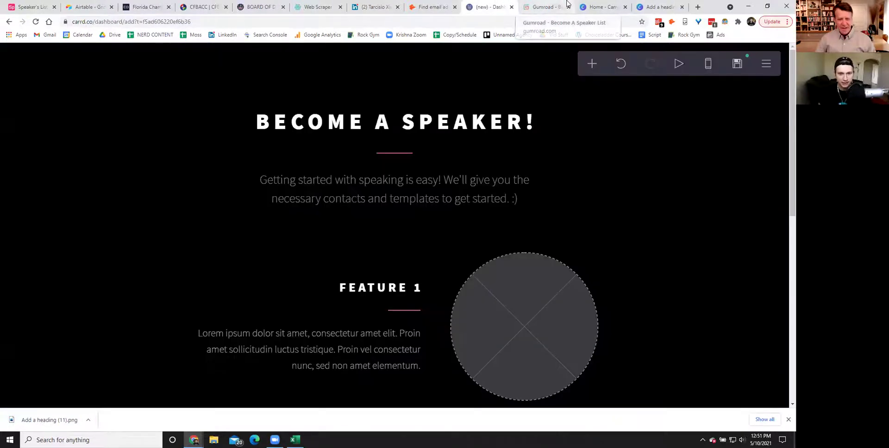
{"action": "left_click", "coordinate": [540, 6]}
{"action": "left_click", "coordinate": [171, 182]}
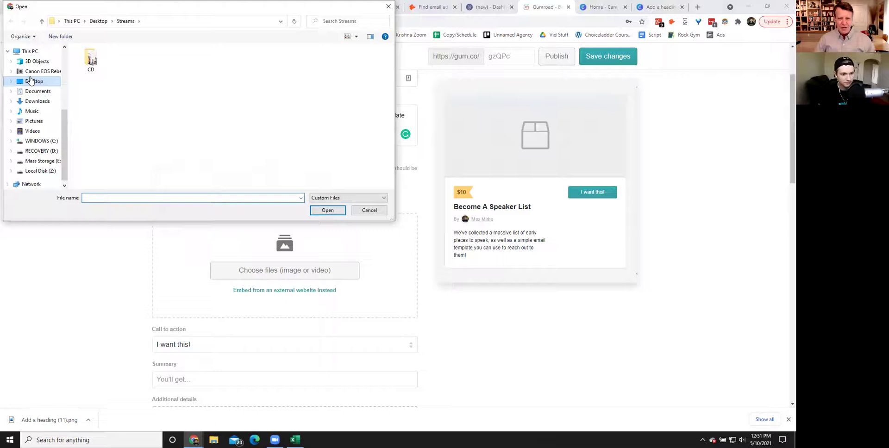
{"action": "left_click", "coordinate": [32, 101]}
{"action": "key", "text": "Return"}
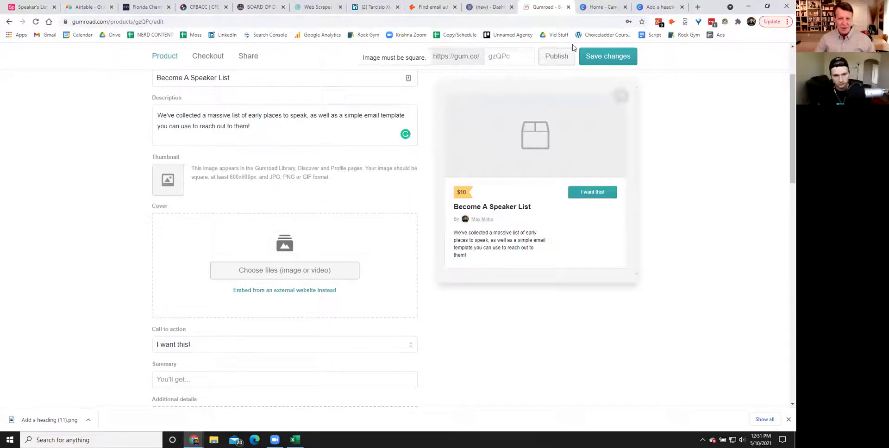
- Switch back to Canva and create a new design with a custom size of 1000 x 1000 px
{"action": "left_click", "coordinate": [601, 7]}
{"action": "left_click", "coordinate": [659, 7]}
{"action": "left_click", "coordinate": [601, 7]}
{"action": "left_click", "coordinate": [731, 58]}
{"action": "left_click", "coordinate": [731, 57]}
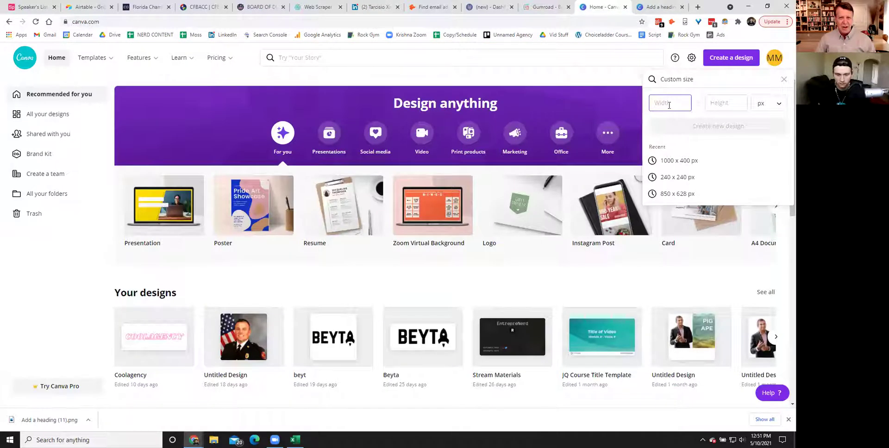
{"action": "type", "text": "1000"}
{"action": "key", "text": "Tab"}
{"action": "type", "text": "1000"}
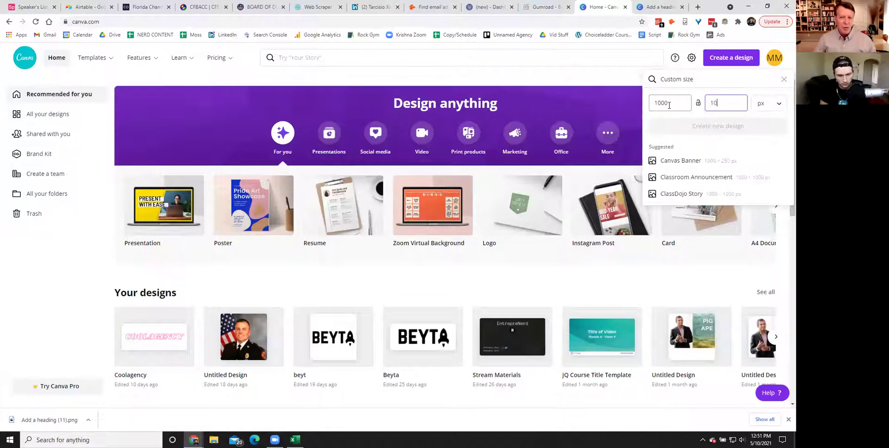
{"action": "key", "text": "Return"}
- Copy the heading and both brush strokes from the banner design into the square design and center them on the page
{"action": "key", "text": "ctrl+Tab"}
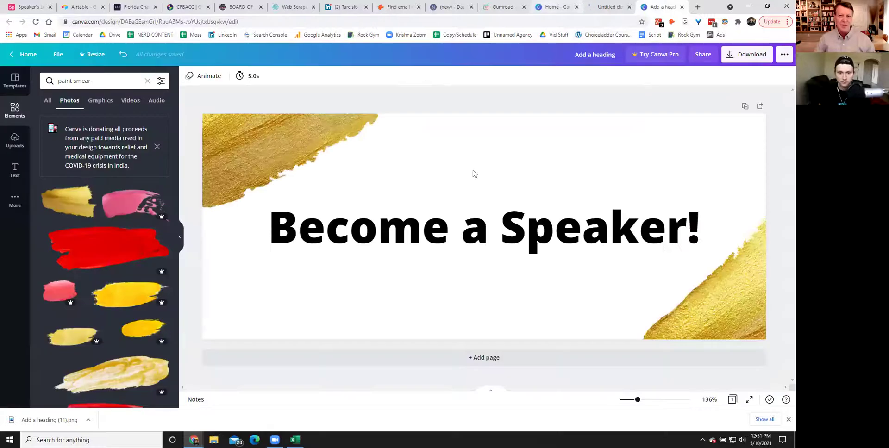
{"action": "left_click", "coordinate": [284, 139]}
{"action": "left_click", "coordinate": [419, 218]}
{"action": "left_click", "coordinate": [680, 284]}
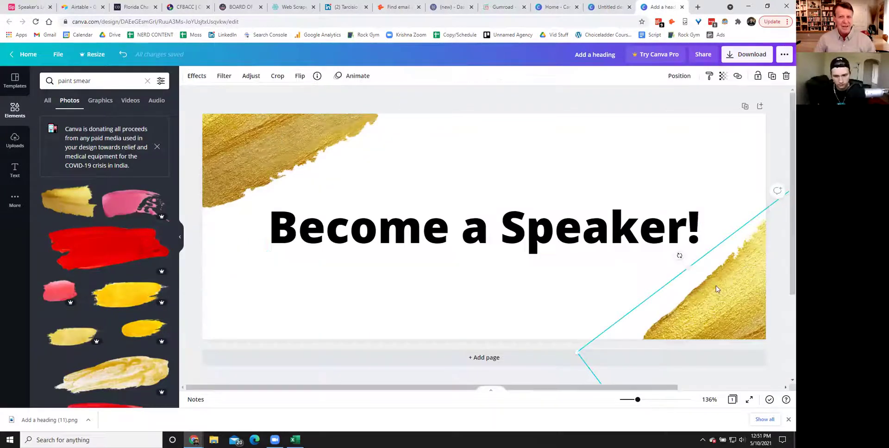
{"action": "key", "text": "ctrl+a"}
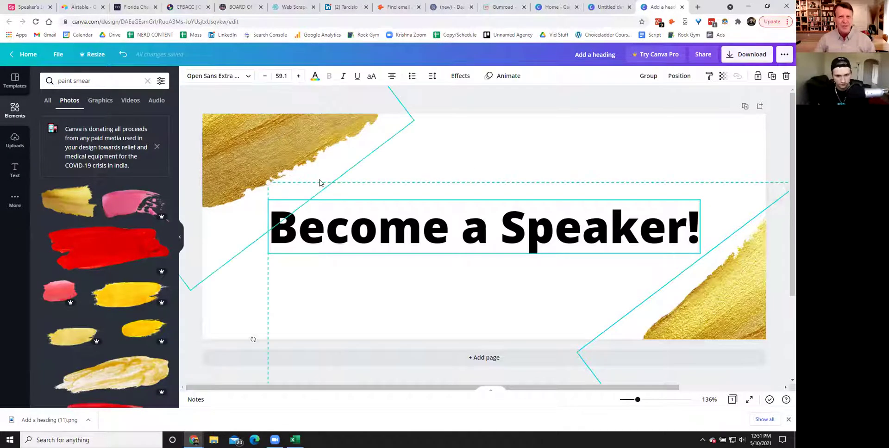
{"action": "key", "text": "ctrl+shift+Tab"}
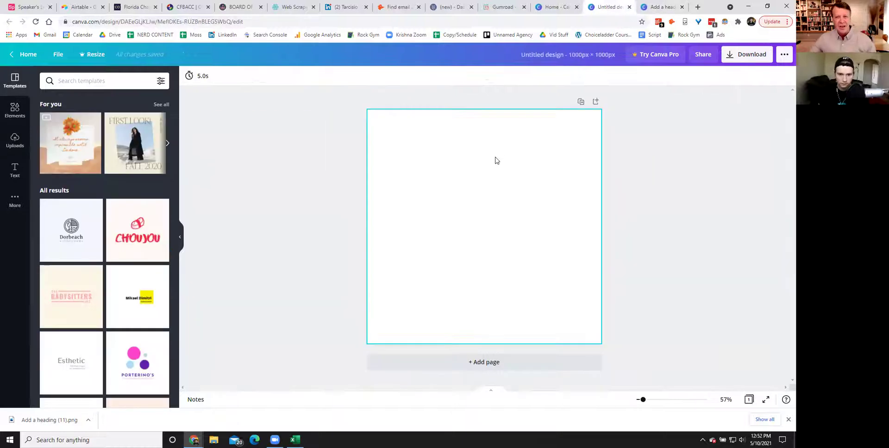
{"action": "key", "text": "ctrl+v"}
{"action": "left_click_drag", "start_coordinate": [495, 161], "coordinate": [492, 204]}
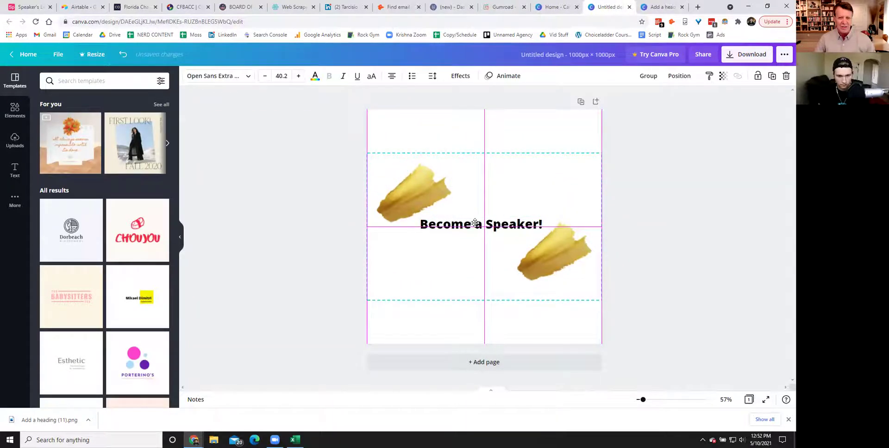
{"action": "left_click", "coordinate": [393, 119]}
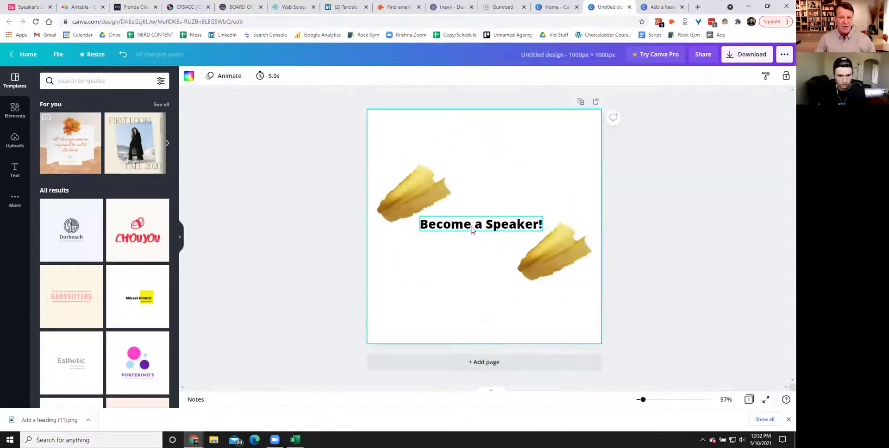
- Enlarge the two gold brush strokes and place them over the square page's upper-left and lower-right corners
{"action": "left_click", "coordinate": [398, 199]}
{"action": "mouse_move", "coordinate": [366, 203]}
{"action": "left_mouse_down"}
{"action": "mouse_move", "coordinate": [261, 200]}
{"action": "mouse_move", "coordinate": [237, 213]}
{"action": "left_mouse_up"}
{"action": "mouse_move", "coordinate": [415, 205]}
{"action": "left_mouse_down"}
{"action": "mouse_move", "coordinate": [448, 154]}
{"action": "mouse_move", "coordinate": [476, 145]}
{"action": "mouse_move", "coordinate": [484, 128]}
{"action": "left_mouse_up"}
{"action": "left_click", "coordinate": [539, 284]}
{"action": "mouse_move", "coordinate": [537, 302]}
{"action": "left_mouse_down"}
{"action": "mouse_move", "coordinate": [509, 394]}
{"action": "mouse_move", "coordinate": [528, 398]}
{"action": "mouse_move", "coordinate": [556, 384]}
{"action": "mouse_move", "coordinate": [504, 385]}
{"action": "left_mouse_up"}
- Enlarge the square design's heading to the full page width, a font size of about 77, and center it
{"action": "left_click", "coordinate": [484, 227]}
{"action": "mouse_move", "coordinate": [419, 216]}
{"action": "left_mouse_down"}
{"action": "mouse_move", "coordinate": [357, 153]}
{"action": "mouse_move", "coordinate": [383, 192]}
{"action": "mouse_move", "coordinate": [416, 204]}
{"action": "left_mouse_up"}
{"action": "left_click_drag", "start_coordinate": [483, 225], "coordinate": [509, 227]}
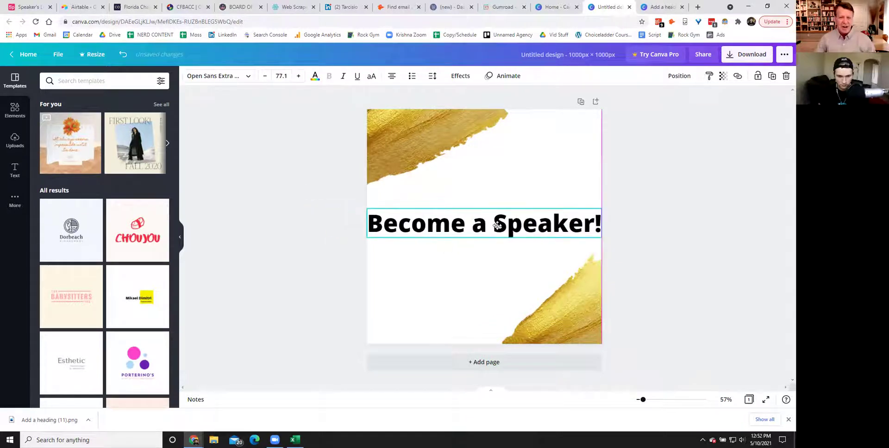
- Break the heading into two lines, "Become a" and "Speaker!", and adjust its vertical position
{"action": "left_click", "coordinate": [493, 223]}
{"action": "key", "text": "BackSpace"}
{"action": "key", "text": "Return"}
{"action": "left_click", "coordinate": [482, 198]}
{"action": "left_click_drag", "start_coordinate": [482, 254], "coordinate": [483, 245]}
{"action": "left_click", "coordinate": [307, 228]}
- Enlarge the two-line heading to a font size of about 116 and center it on the page
{"action": "left_click", "coordinate": [425, 214]}
{"action": "left_click_drag", "start_coordinate": [420, 198], "coordinate": [368, 170]}
{"action": "left_click_drag", "start_coordinate": [441, 207], "coordinate": [467, 221]}
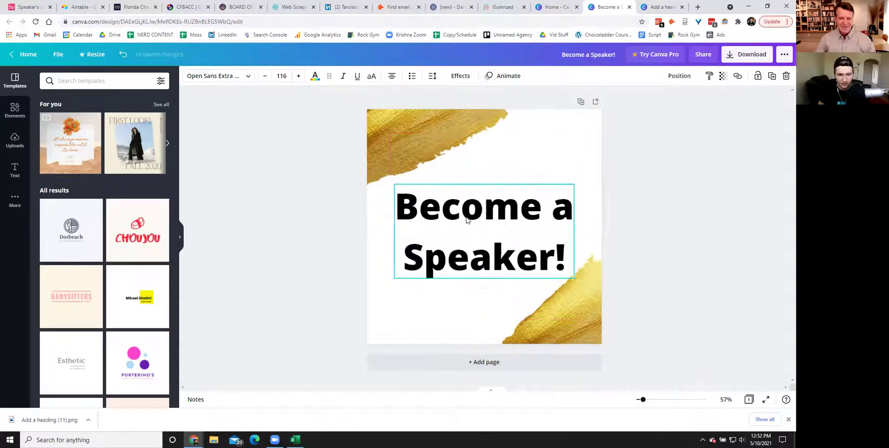
{"action": "left_click", "coordinate": [639, 211]}
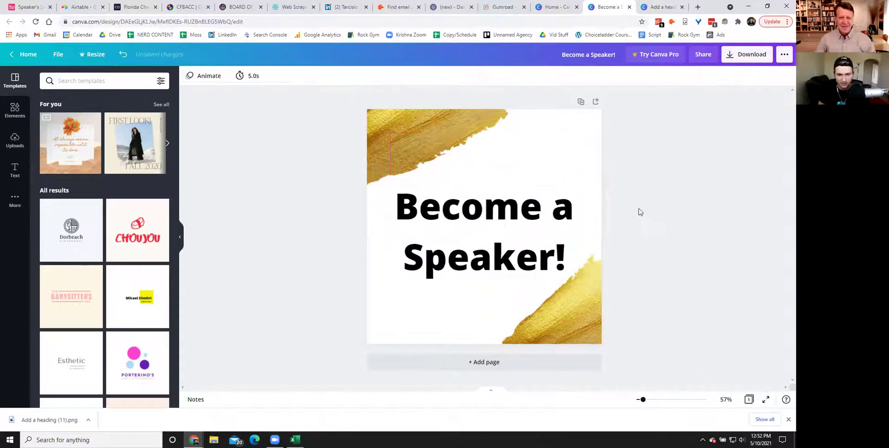
- Download the square design as a PNG and upload it as the Gumroad product's thumbnail
{"action": "left_click", "coordinate": [742, 55]}
{"action": "left_click", "coordinate": [713, 196]}
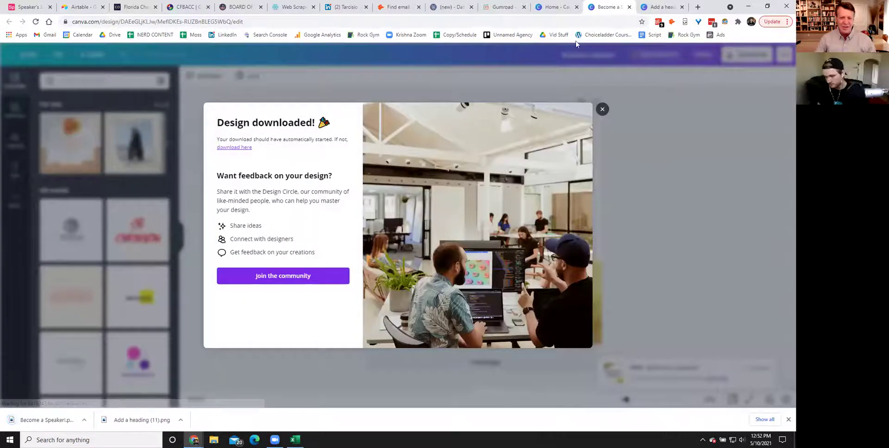
{"action": "left_click", "coordinate": [504, 5]}
{"action": "left_click", "coordinate": [171, 182]}
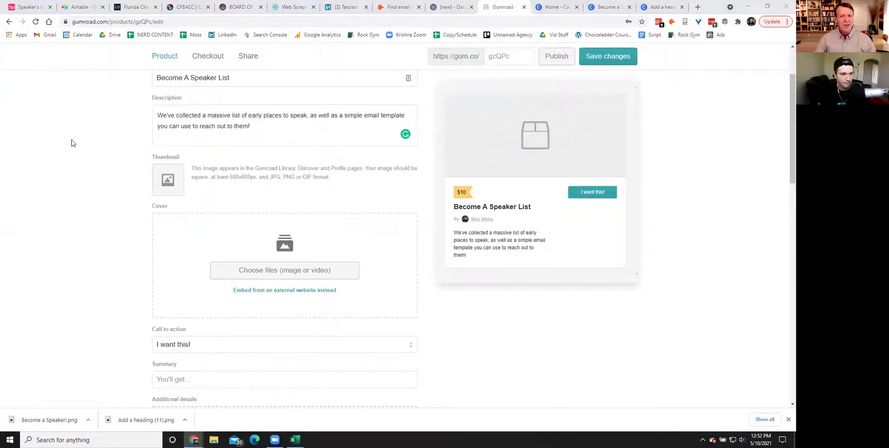
{"action": "left_click", "coordinate": [90, 69]}
{"action": "double_click", "coordinate": [90, 69]}
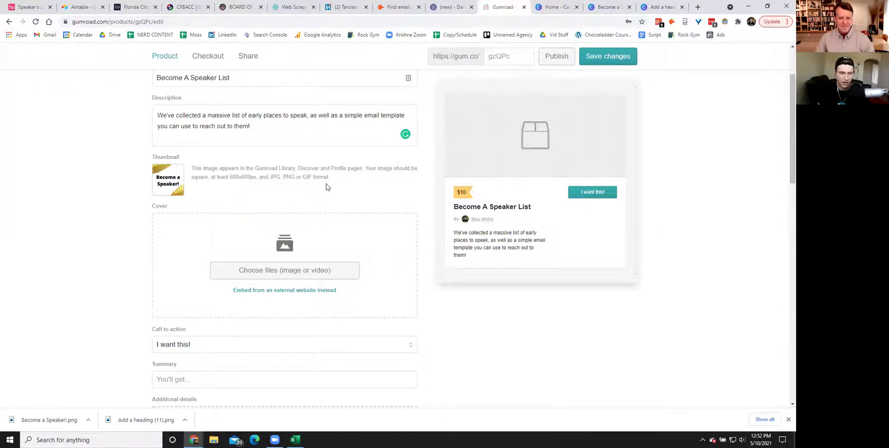
- Upload the wide banner image "Add a heading (11).png" as the product's cover
{"action": "left_click", "coordinate": [252, 273]}
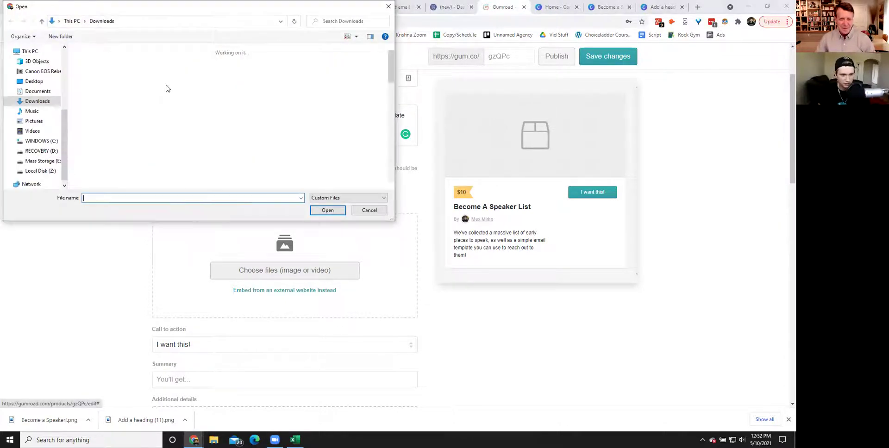
{"action": "left_click", "coordinate": [123, 77]}
{"action": "double_click", "coordinate": [123, 76]}
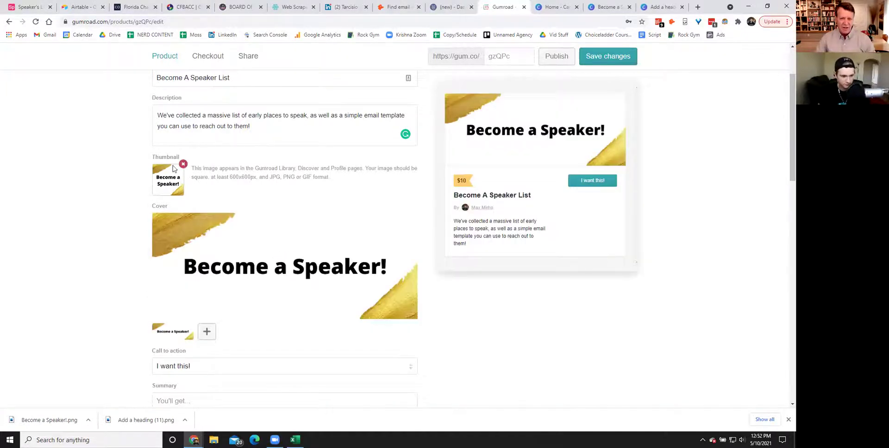
- Set the product's call to action to "Buy this"
{"action": "scroll", "coordinate": [60, 180], "scroll_direction": "down", "scroll_amount": 5}
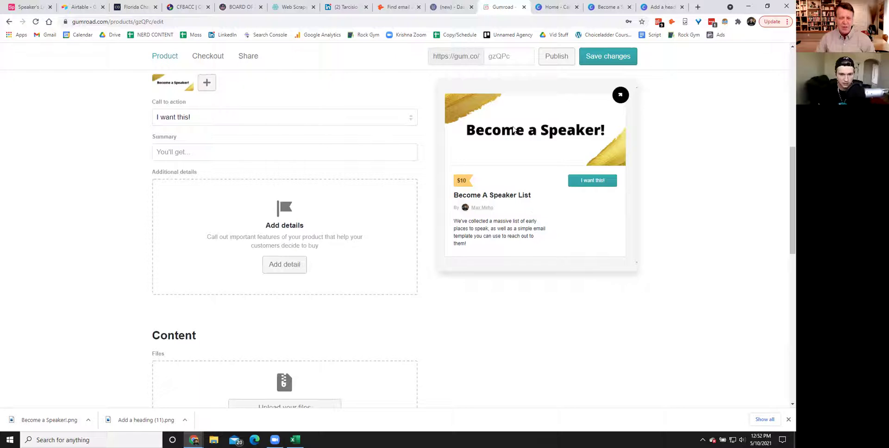
{"action": "left_click", "coordinate": [189, 119]}
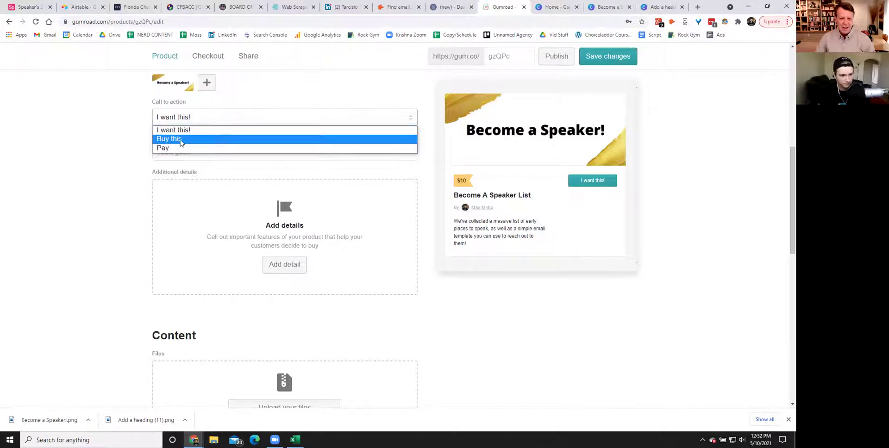
{"action": "left_click", "coordinate": [185, 139]}
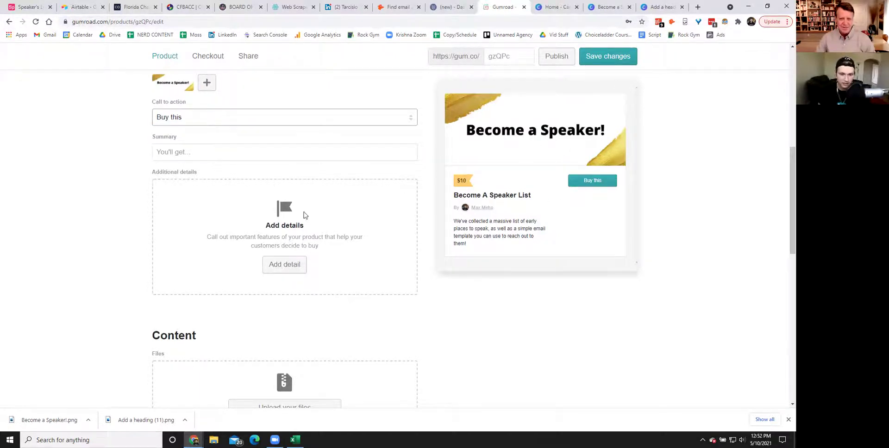
{"action": "left_click", "coordinate": [181, 121]}
{"action": "left_click", "coordinate": [122, 128]}
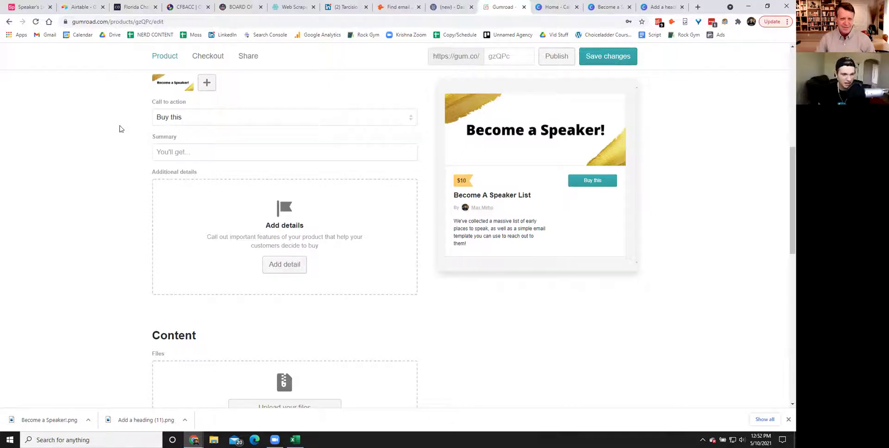
{"action": "scroll", "coordinate": [202, 241], "scroll_direction": "down", "scroll_amount": 3}
{"action": "scroll", "coordinate": [319, 127], "scroll_direction": "up", "scroll_amount": 3}
{"action": "scroll", "coordinate": [244, 264], "scroll_direction": "down", "scroll_amount": 3}
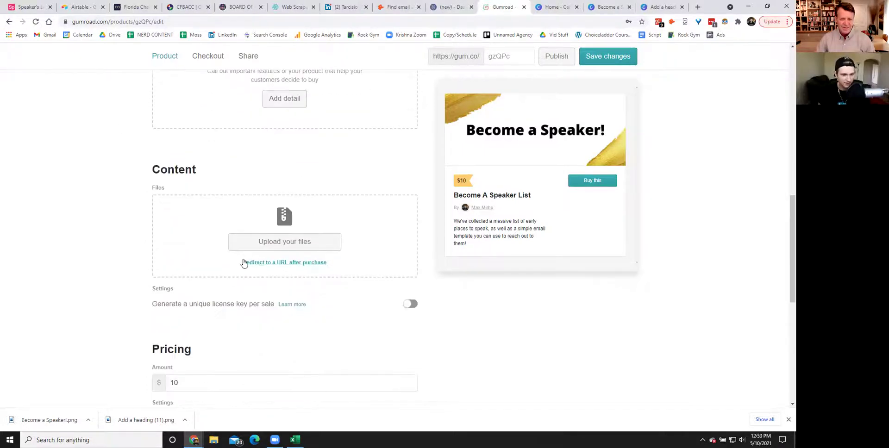
{"action": "scroll", "coordinate": [267, 245], "scroll_direction": "up", "scroll_amount": 3}
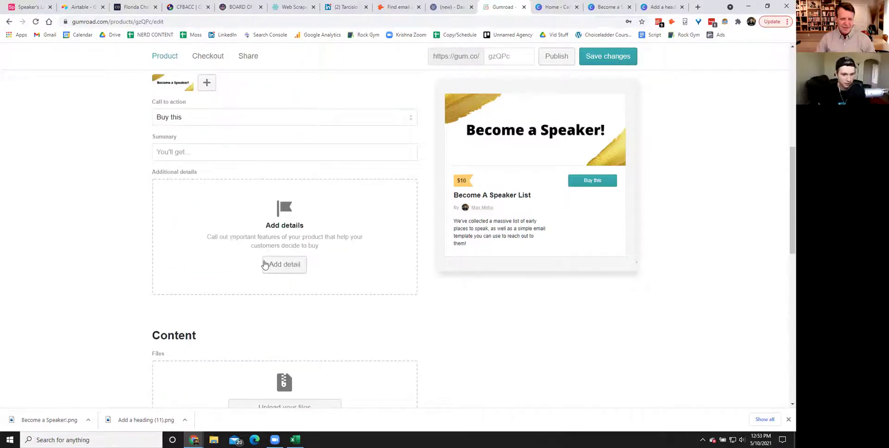
- Copy the shared Airtable grid's link and set it as the Gumroad product's redirect URL after purchase
{"action": "scroll", "coordinate": [264, 239], "scroll_direction": "down", "scroll_amount": 5}
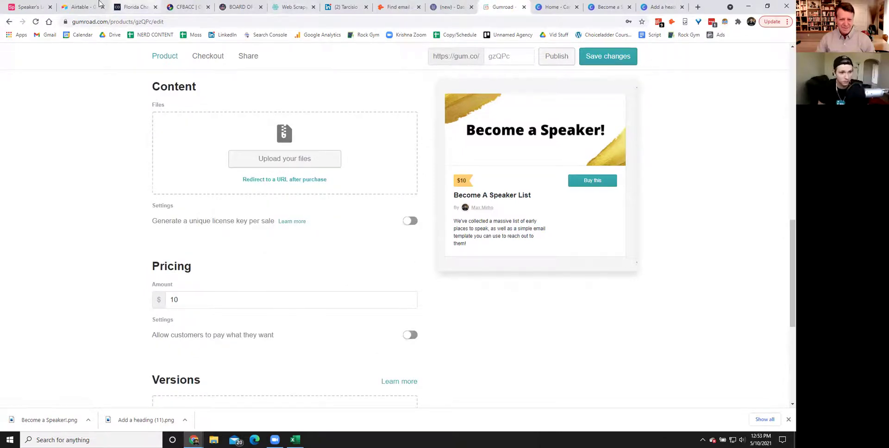
{"action": "left_click", "coordinate": [81, 7]}
{"action": "left_click", "coordinate": [148, 22]}
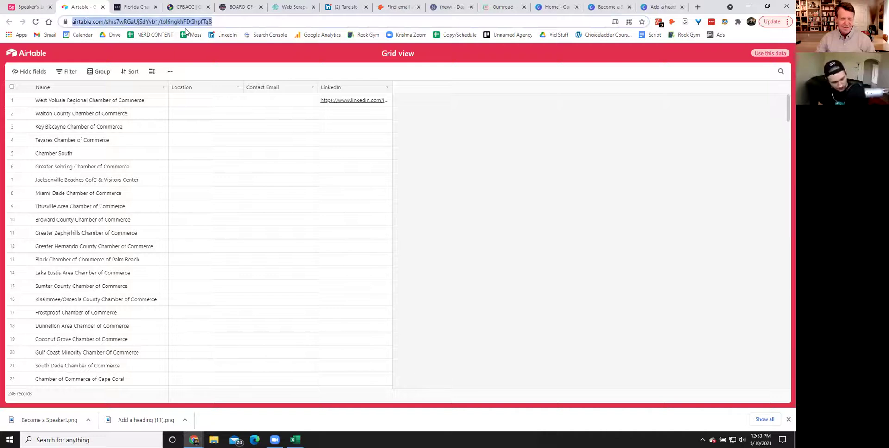
{"action": "key", "text": "BackSpace"}
{"action": "left_click", "coordinate": [502, 7]}
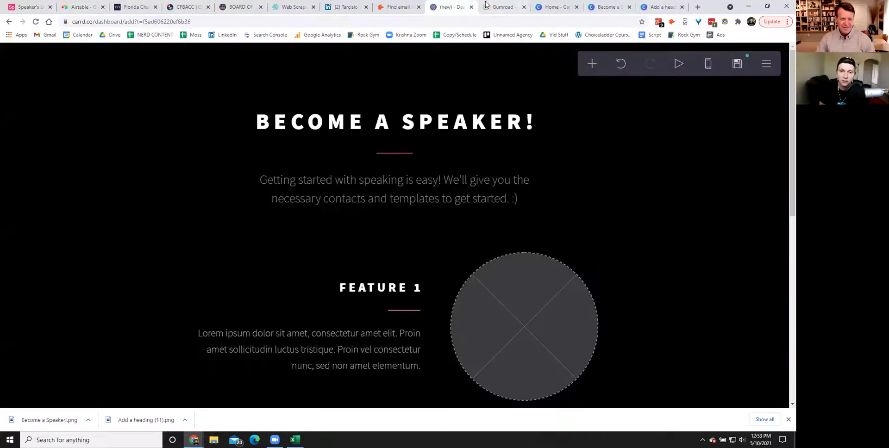
{"action": "left_click", "coordinate": [267, 180]}
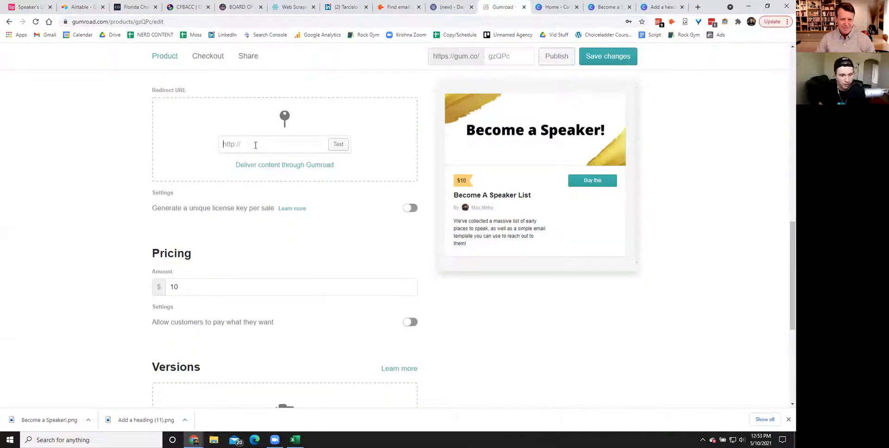
{"action": "key", "text": "ctrl+v"}
{"action": "left_click", "coordinate": [347, 201]}
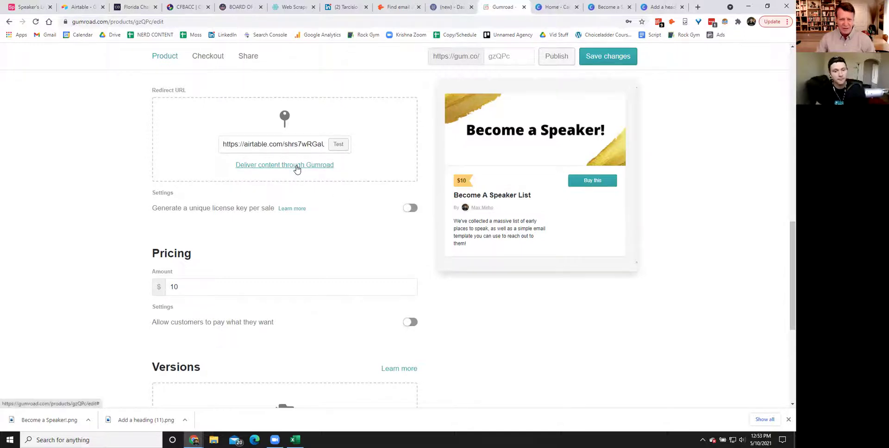
{"action": "left_click", "coordinate": [339, 145]}
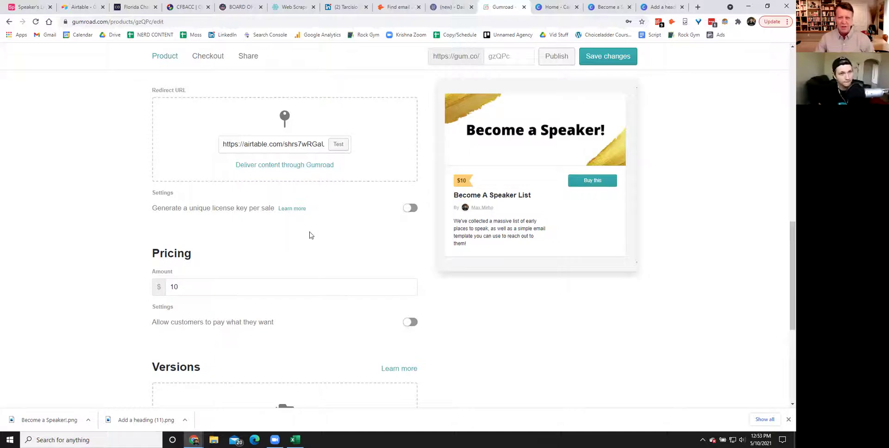
- Turn on unique license key generation per sale and review the pricing, versions and sales-limit settings
{"action": "left_click", "coordinate": [409, 208]}
{"action": "scroll", "coordinate": [101, 236], "scroll_direction": "down", "scroll_amount": 2}
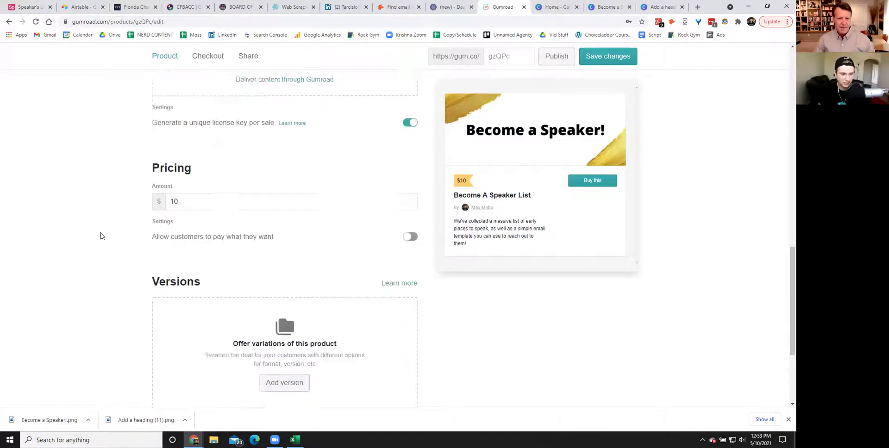
{"action": "scroll", "coordinate": [102, 236], "scroll_direction": "down", "scroll_amount": 1}
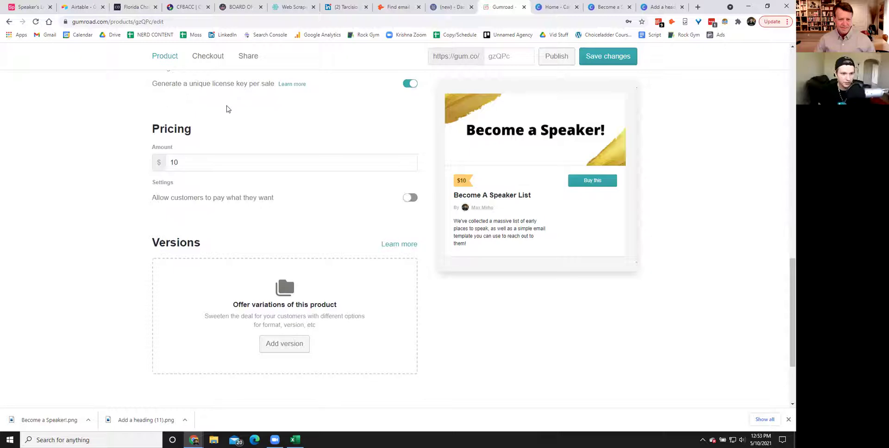
{"action": "left_click_drag", "start_coordinate": [153, 198], "coordinate": [278, 197]}
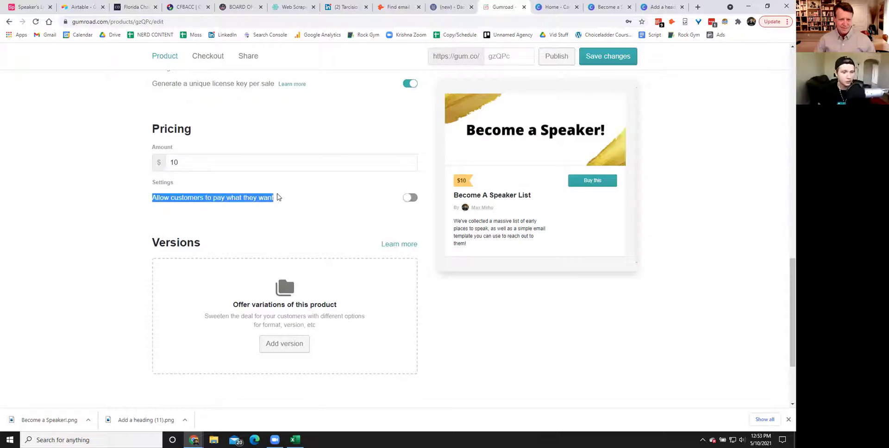
{"action": "left_click", "coordinate": [285, 211]}
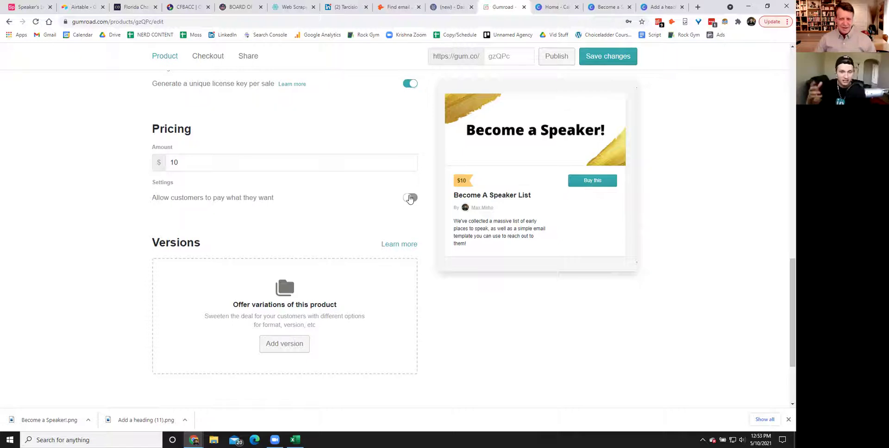
{"action": "scroll", "coordinate": [124, 222], "scroll_direction": "down", "scroll_amount": 3}
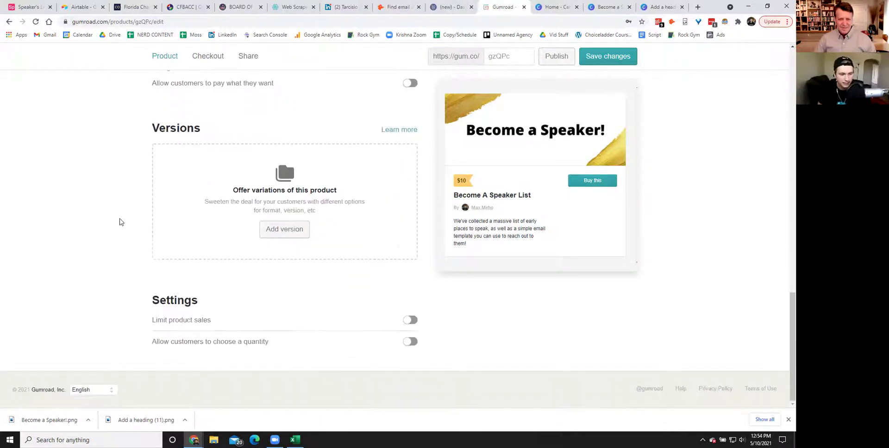
{"action": "left_click_drag", "start_coordinate": [157, 319], "coordinate": [229, 306]}
{"action": "left_click", "coordinate": [230, 305]}
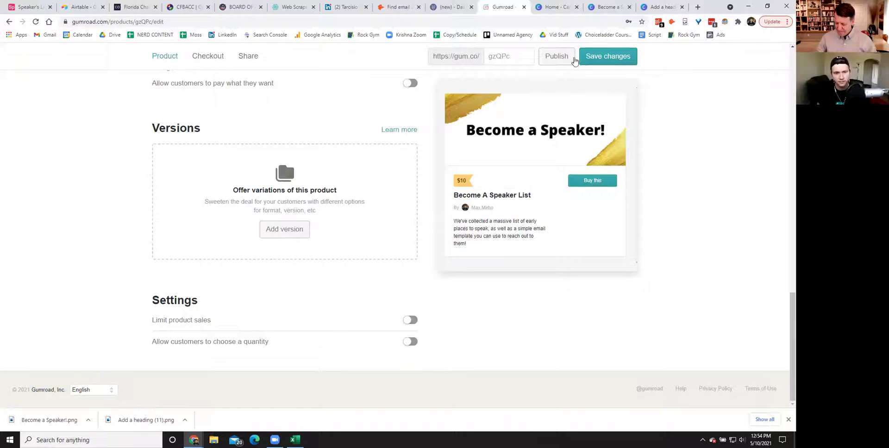
- Save the changes and write the checkout receipt's thank-you note "I'm excited to see you get started with your speaking career!"
{"action": "left_click", "coordinate": [209, 56]}
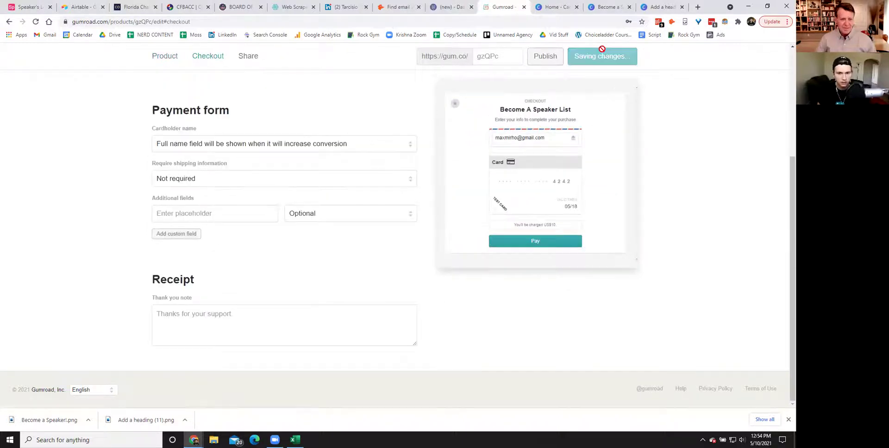
{"action": "scroll", "coordinate": [198, 164], "scroll_direction": "up", "scroll_amount": 4}
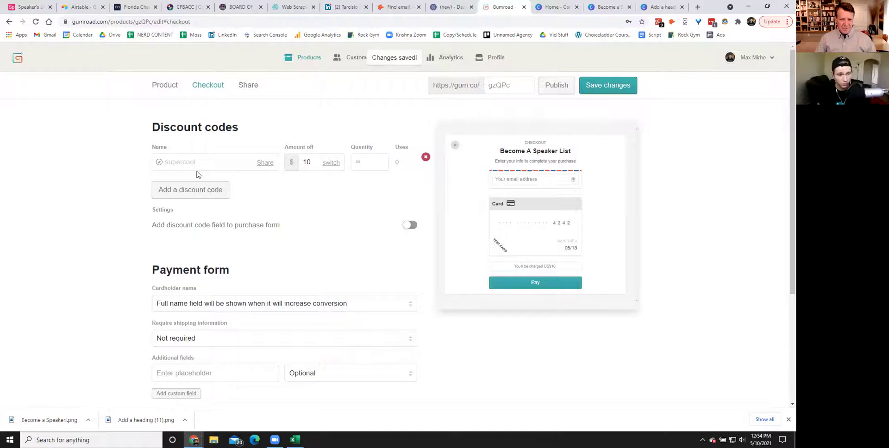
{"action": "scroll", "coordinate": [199, 178], "scroll_direction": "down", "scroll_amount": 3}
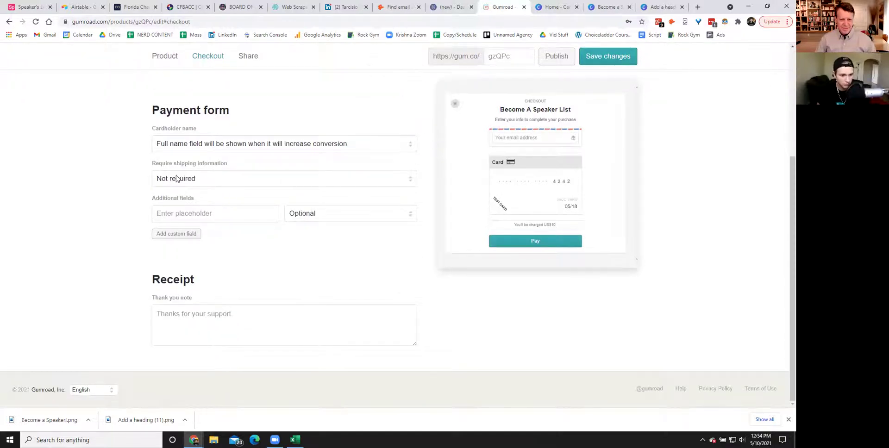
{"action": "left_click", "coordinate": [254, 315]}
{"action": "type", "text": "I'm excited to see you get started with your speaking career"}
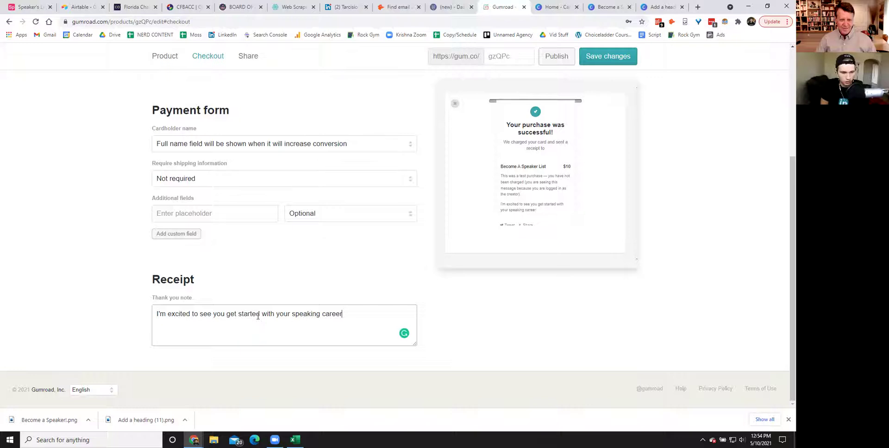
{"action": "type", "text": "!"}
- Add a second line to the thank-you note: "If you need a little more help than this, feel free to reach out. :)"
{"action": "key", "text": "Return"}
{"action": "type", "text": "If you nee"}
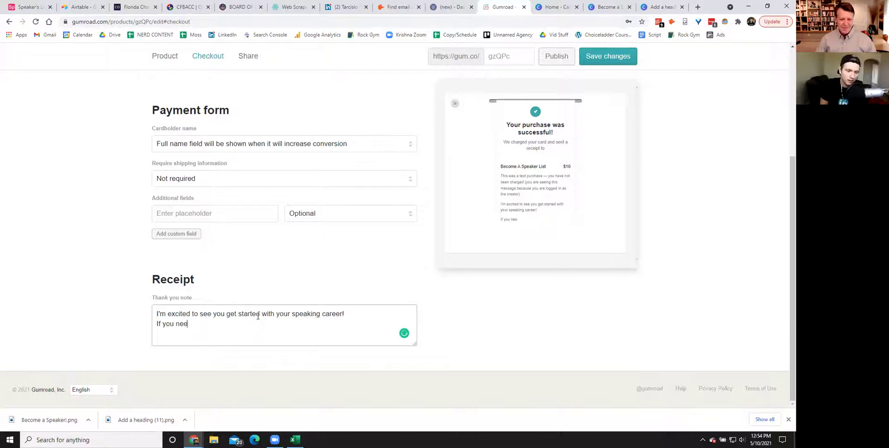
{"action": "type", "text": "d a little more h"}
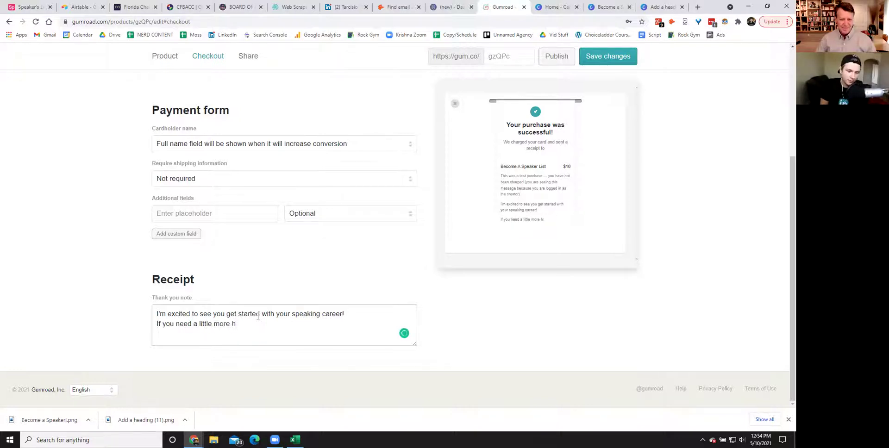
{"action": "type", "text": "elp than this, feel free to reach out. :)"}
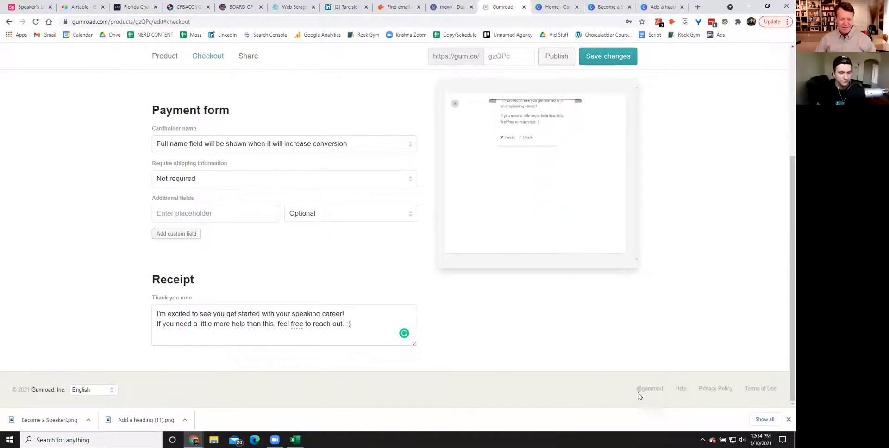
- Save the checkout changes and publish the product
{"action": "left_click", "coordinate": [606, 56]}
{"action": "scroll", "coordinate": [324, 125], "scroll_direction": "up", "scroll_amount": 4}
{"action": "left_click", "coordinate": [553, 86]}
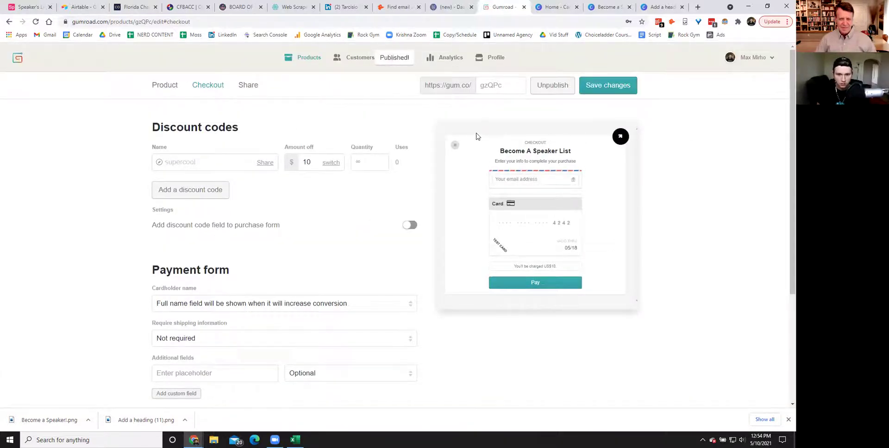
- Choose the Embed sharing style for the product and copy its website embed code
{"action": "left_click", "coordinate": [249, 86]}
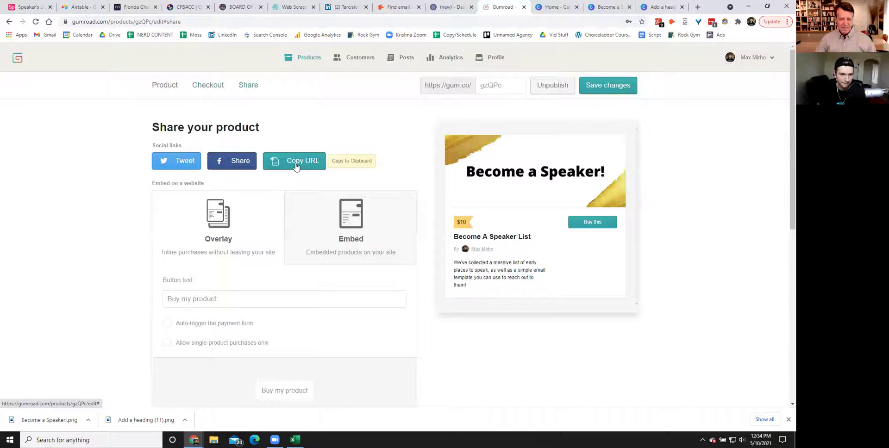
{"action": "left_click", "coordinate": [332, 229]}
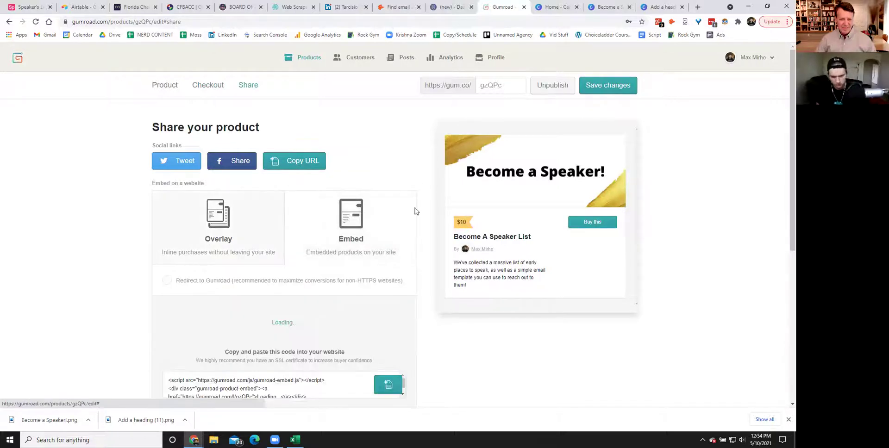
{"action": "left_click", "coordinate": [463, 7]}
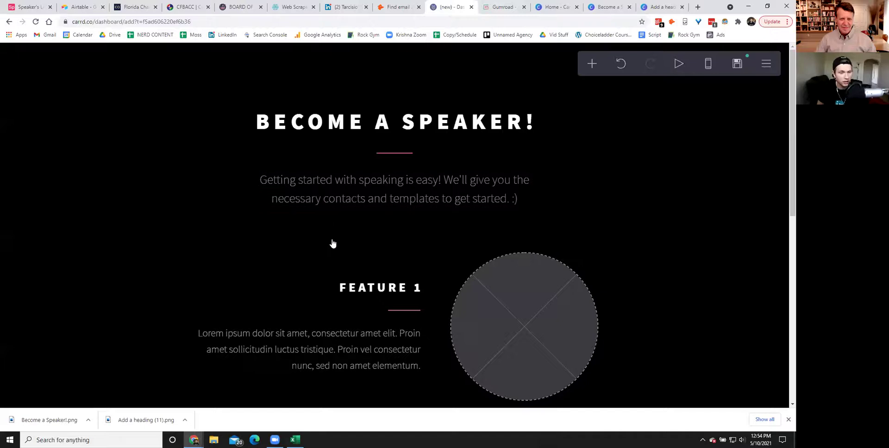
{"action": "left_click", "coordinate": [788, 419]}
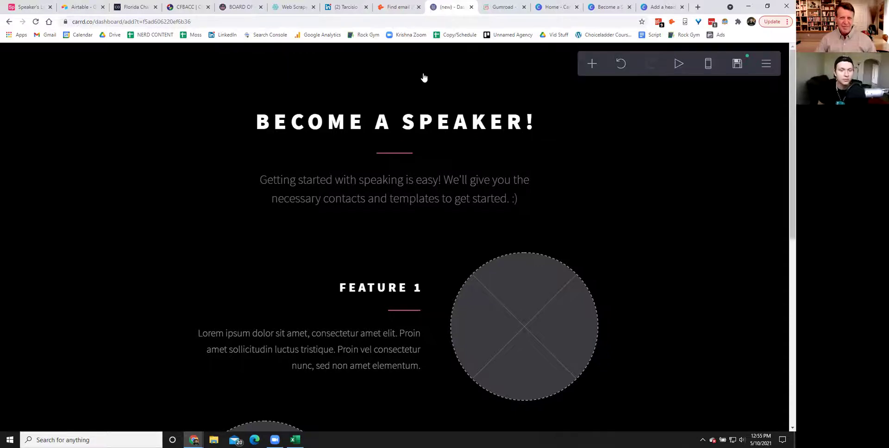
{"action": "left_click", "coordinate": [505, 7]}
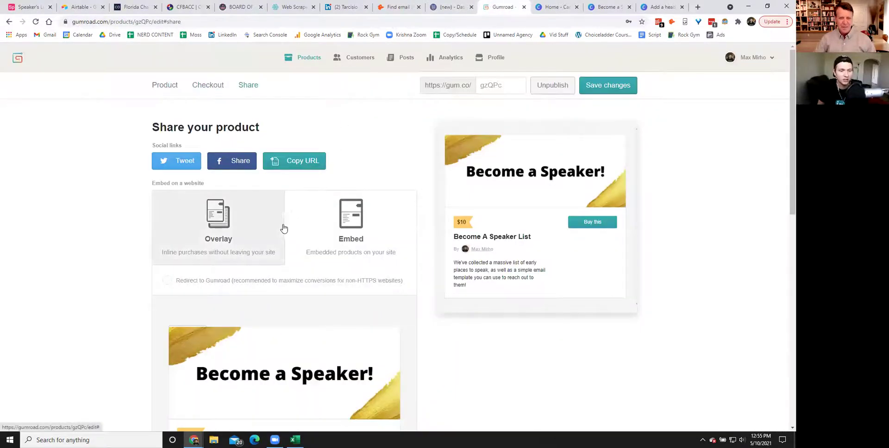
{"action": "scroll", "coordinate": [274, 230], "scroll_direction": "down", "scroll_amount": 4}
{"action": "scroll", "coordinate": [254, 252], "scroll_direction": "down", "scroll_amount": 5}
{"action": "left_click", "coordinate": [388, 255]}
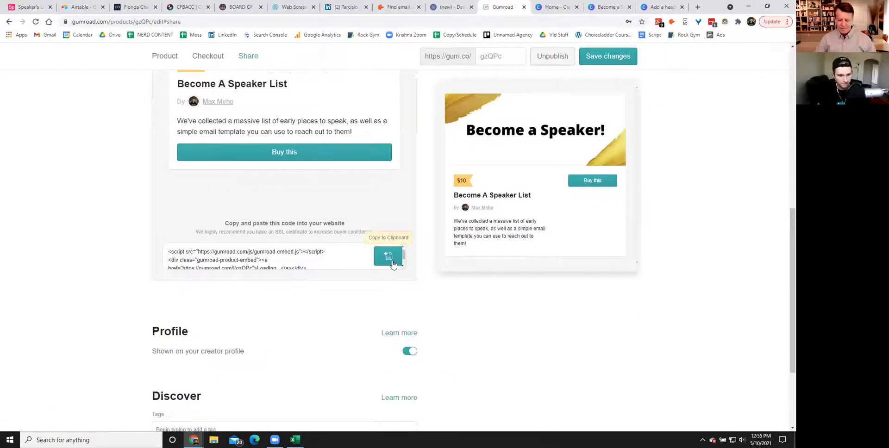
- On the Carrd page, try adding an Embed element and delete the Download button below "Buy now for only $10!"
{"action": "left_click", "coordinate": [447, 7]}
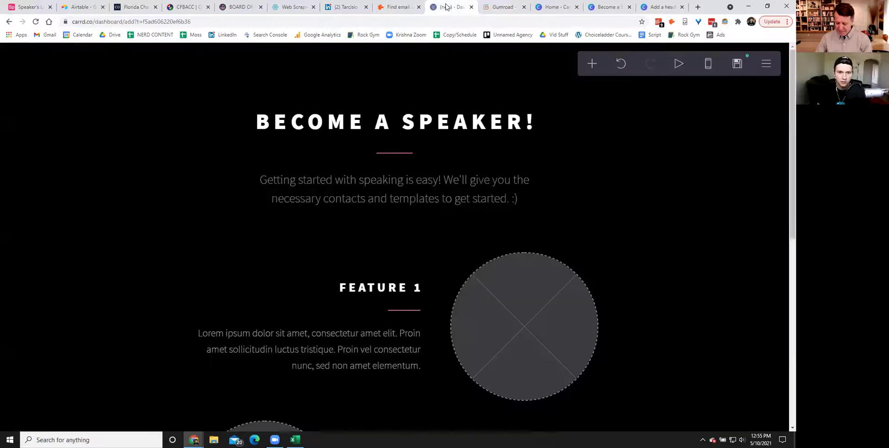
{"action": "scroll", "coordinate": [326, 250], "scroll_direction": "down", "scroll_amount": 5}
{"action": "scroll", "coordinate": [326, 250], "scroll_direction": "down", "scroll_amount": 3}
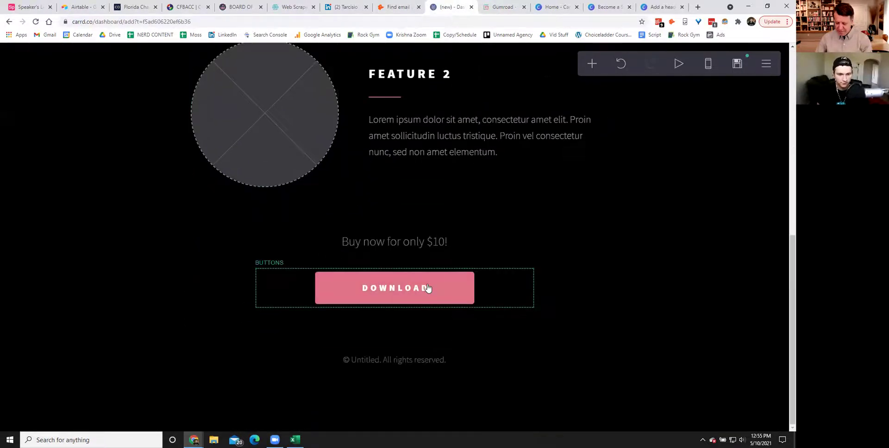
{"action": "left_click", "coordinate": [585, 74]}
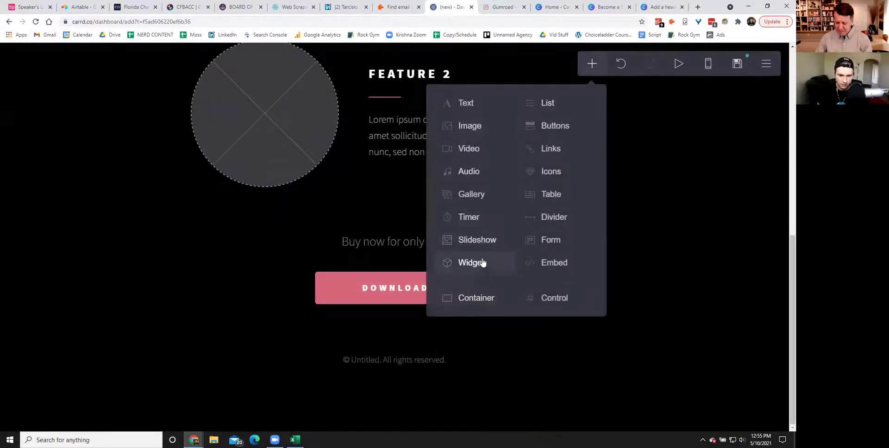
{"action": "left_click", "coordinate": [548, 265]}
{"action": "left_click_drag", "start_coordinate": [416, 333], "coordinate": [406, 254]}
{"action": "left_click", "coordinate": [406, 211]}
{"action": "left_click", "coordinate": [48, 403]}
{"action": "left_click", "coordinate": [371, 269]}
{"action": "left_click", "coordinate": [48, 401]}
- Try a Gumroad-type widget below the "Buy now for only $10!" text, and delete it
{"action": "left_click", "coordinate": [592, 64]}
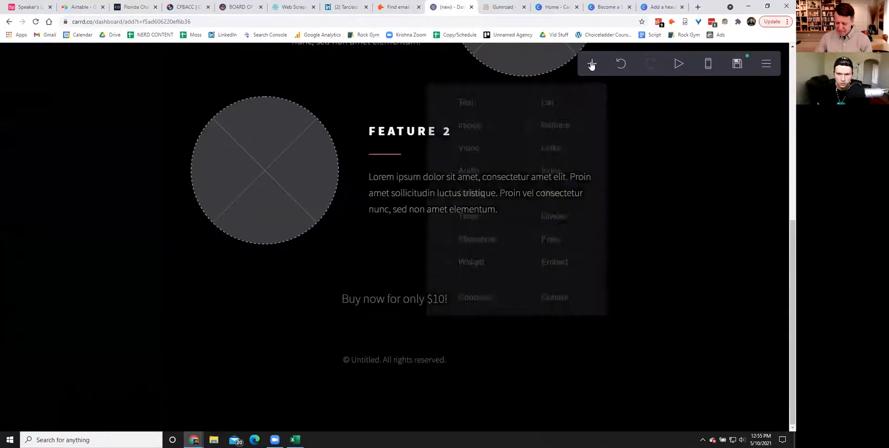
{"action": "left_click", "coordinate": [472, 276]}
{"action": "left_click_drag", "start_coordinate": [392, 345], "coordinate": [390, 277]}
{"action": "left_click_drag", "start_coordinate": [394, 322], "coordinate": [394, 278]}
{"action": "left_click", "coordinate": [65, 161]}
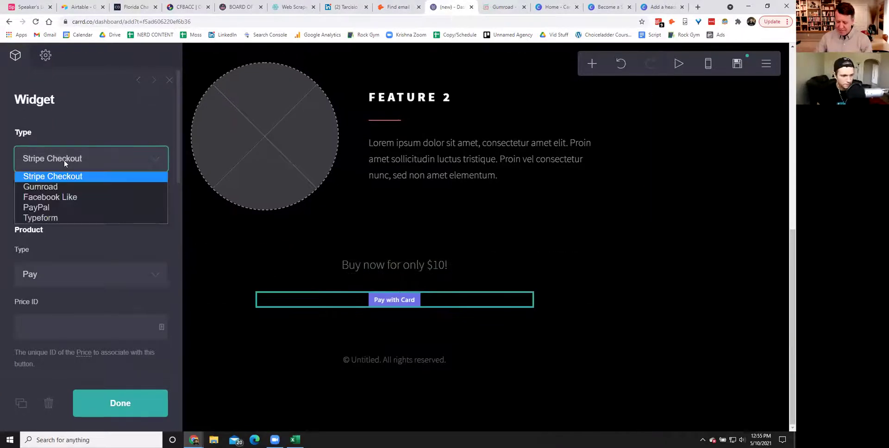
{"action": "left_click", "coordinate": [56, 187]}
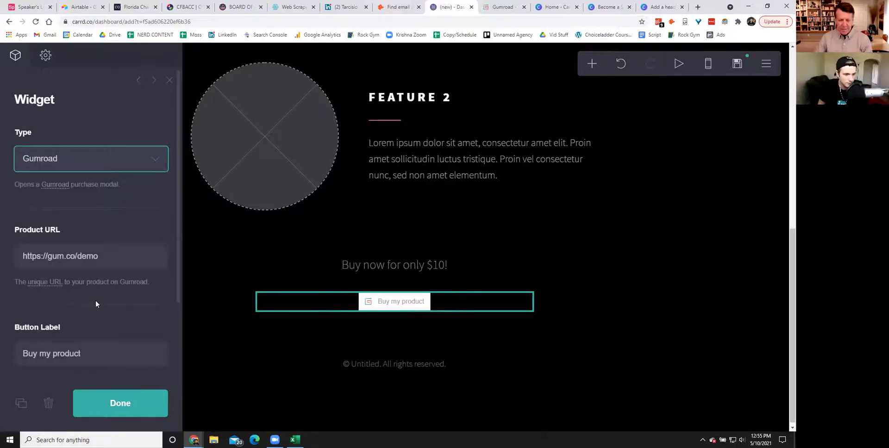
{"action": "left_click_drag", "start_coordinate": [106, 261], "coordinate": [1, 260]}
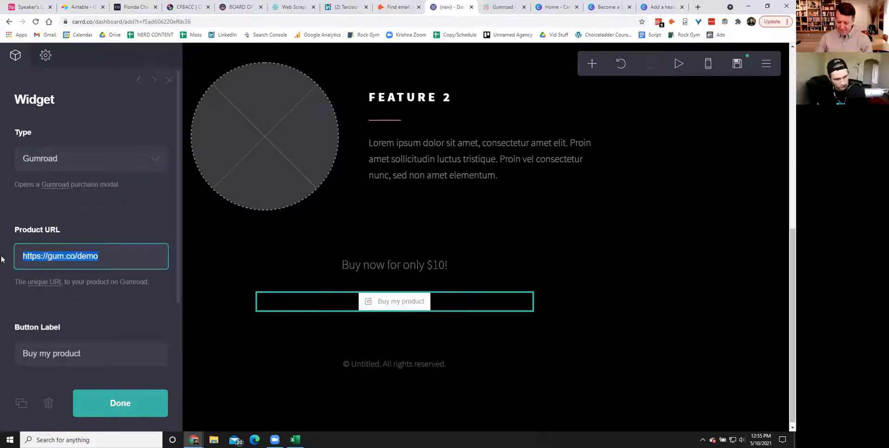
{"action": "scroll", "coordinate": [87, 272], "scroll_direction": "down", "scroll_amount": 2}
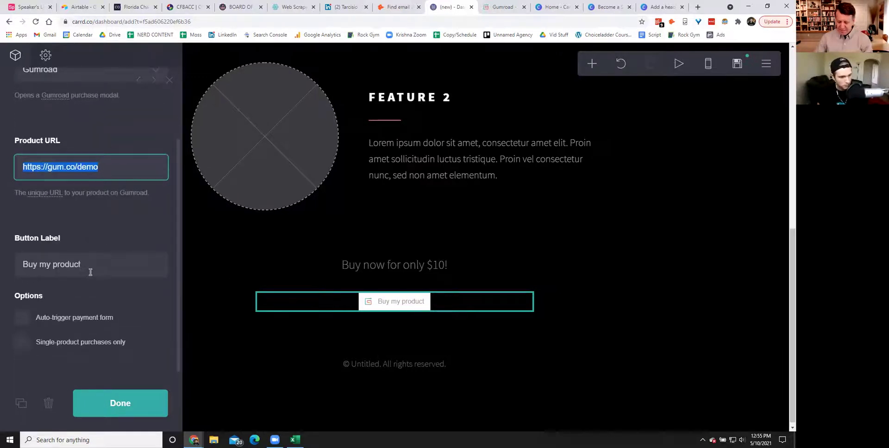
{"action": "left_click", "coordinate": [49, 404]}
- Add an Embed element below "Buy now for only $10!" and paste the copied Gumroad product embed code into it
{"action": "left_click", "coordinate": [591, 63]}
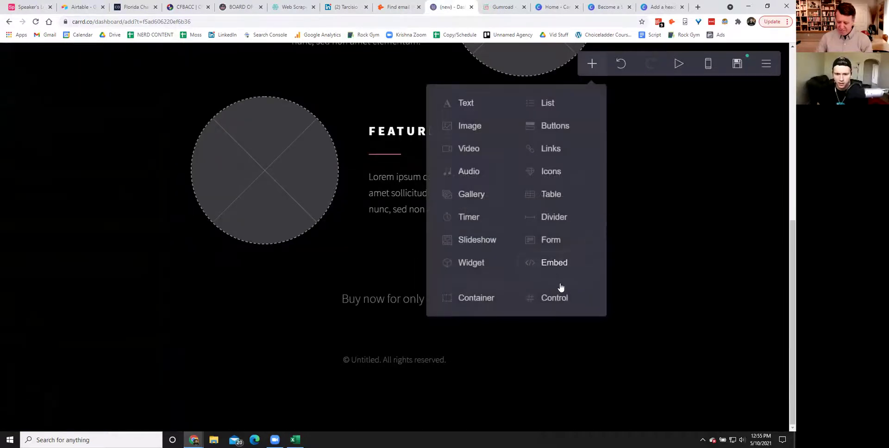
{"action": "left_click", "coordinate": [554, 262]}
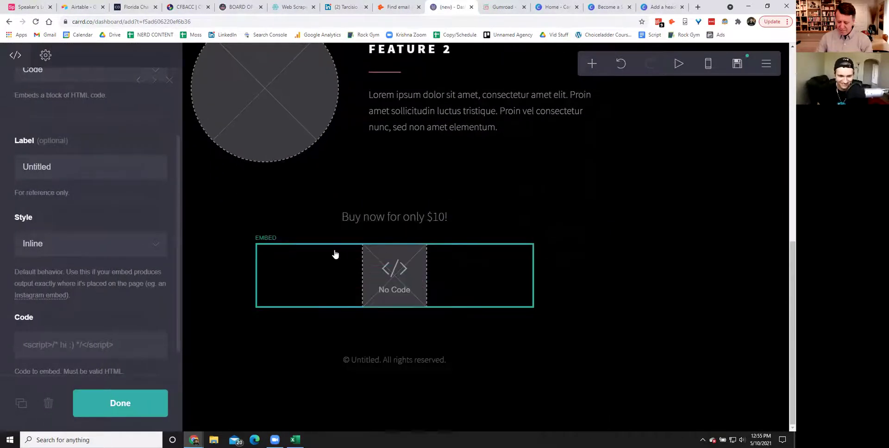
{"action": "scroll", "coordinate": [64, 168], "scroll_direction": "up", "scroll_amount": 2}
{"action": "scroll", "coordinate": [65, 260], "scroll_direction": "down", "scroll_amount": 3}
{"action": "left_click", "coordinate": [58, 316]}
{"action": "key", "text": "ctrl+v"}
{"action": "left_click", "coordinate": [132, 405]}
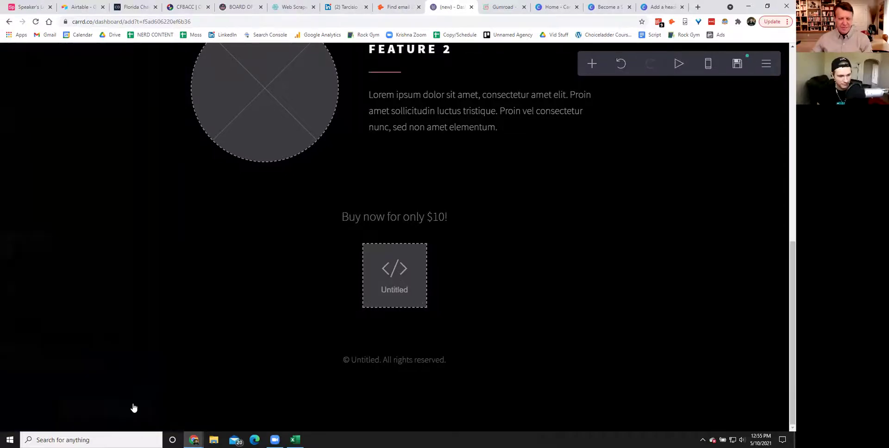
- In the site's publish settings, enter the title "Become a Speaker" and the description "The same thing"
{"action": "left_click", "coordinate": [737, 64]}
{"action": "left_click", "coordinate": [66, 159]}
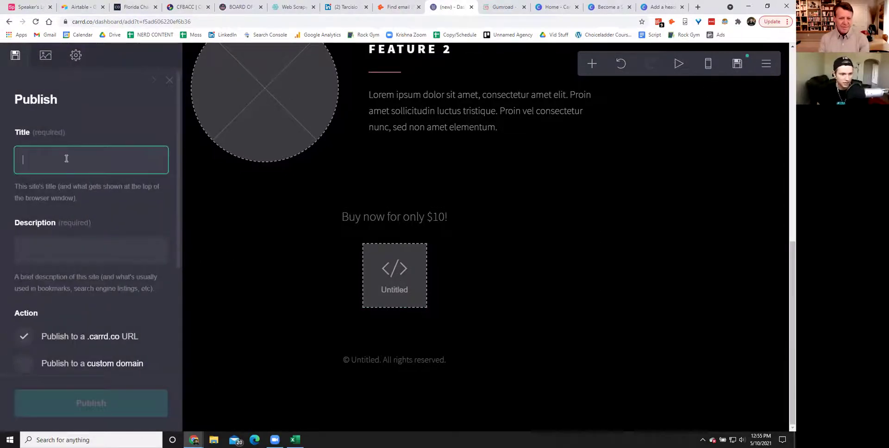
{"action": "type", "text": "B"}
{"action": "key", "text": "BackSpace"}
{"action": "type", "text": "Become a Speaker"}
{"action": "left_click", "coordinate": [59, 249]}
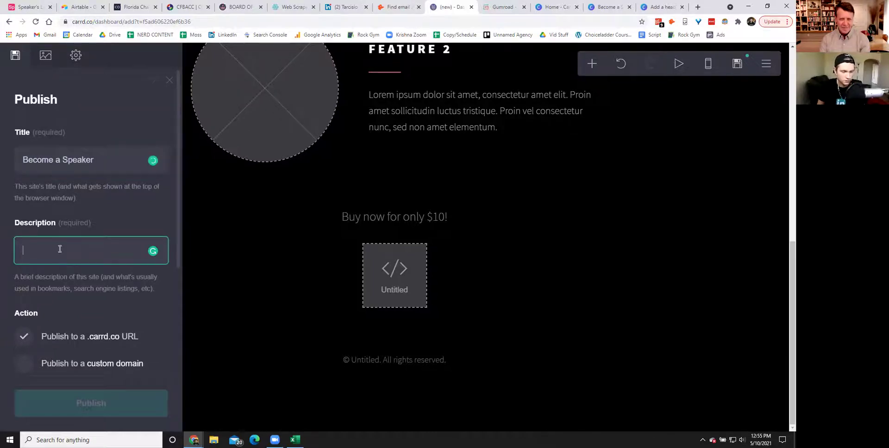
{"action": "type", "text": "The same thing"}
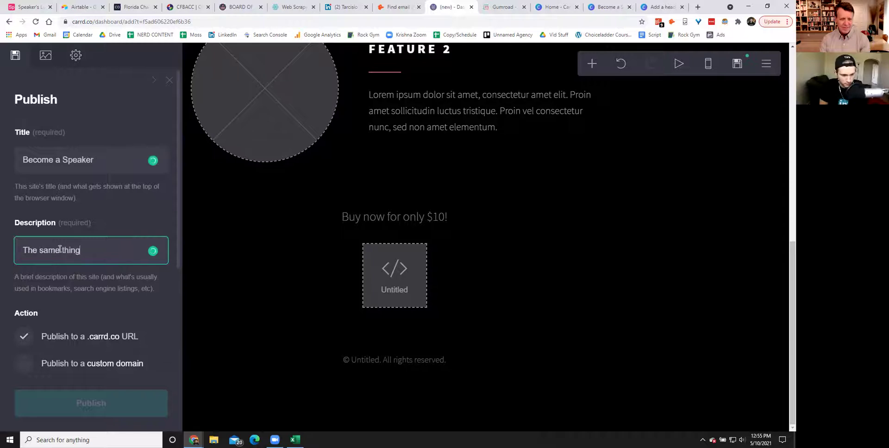
- Set the site's .carrd.co address to "becomeaspeaker" and try to publish it
{"action": "scroll", "coordinate": [69, 249], "scroll_direction": "down", "scroll_amount": 3}
{"action": "left_click", "coordinate": [52, 296]}
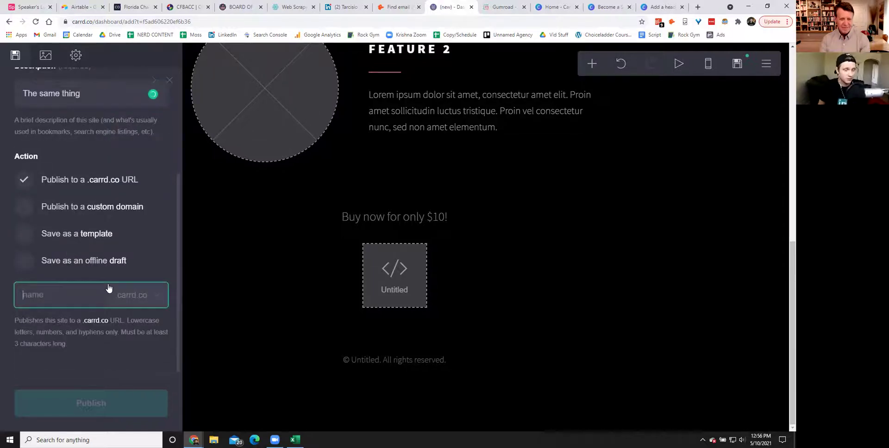
{"action": "type", "text": "speaking"}
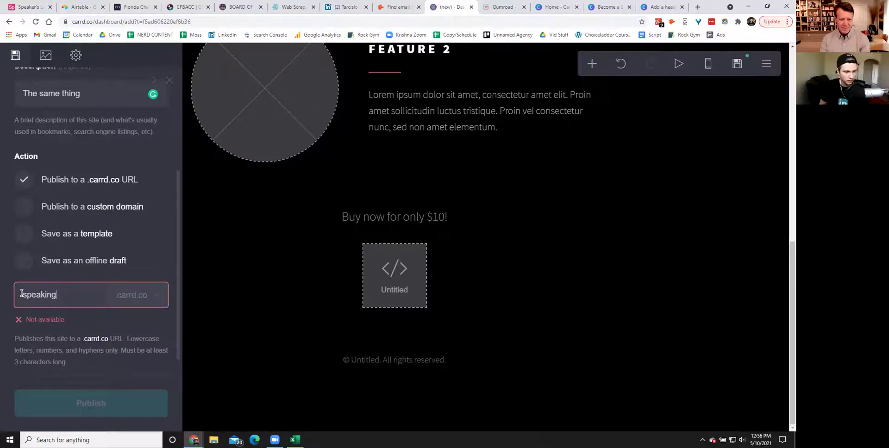
{"action": "type", "text": "becomea"}
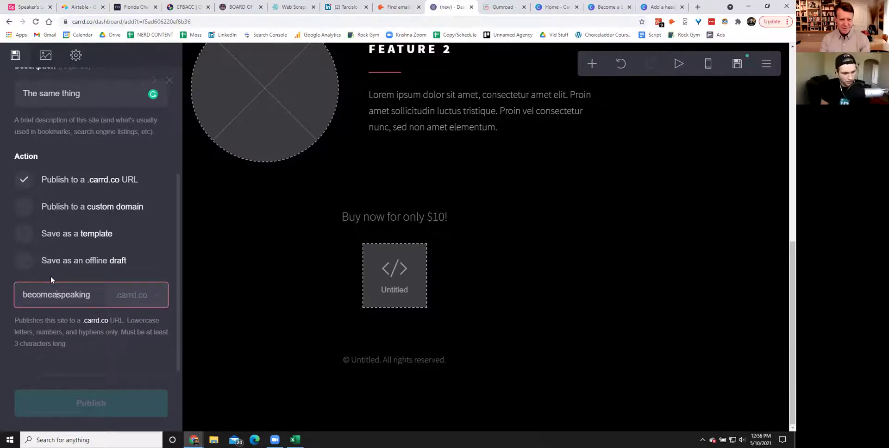
{"action": "key", "text": "ctrl+a"}
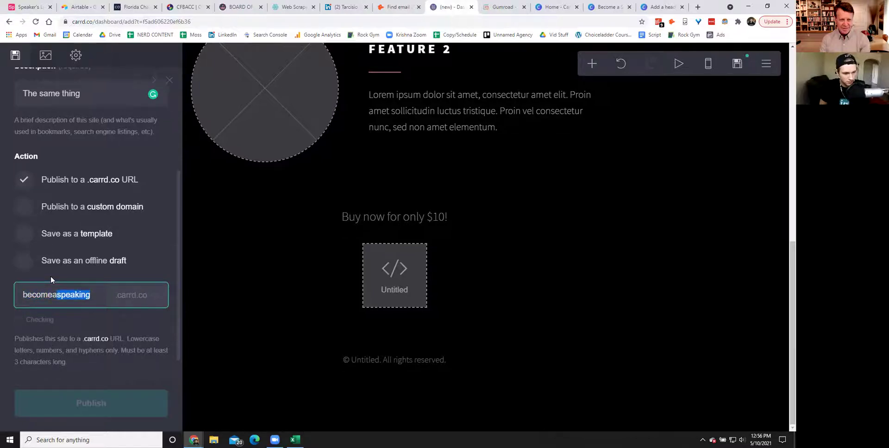
{"action": "type", "text": "easpeaker"}
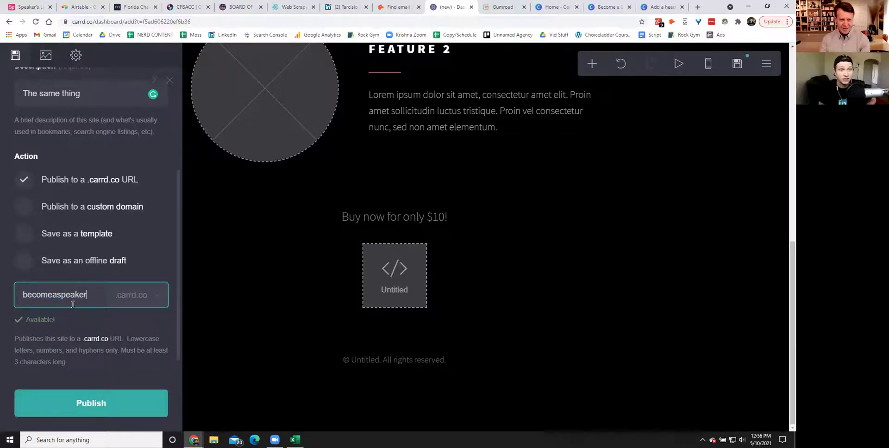
{"action": "left_click", "coordinate": [90, 403]}
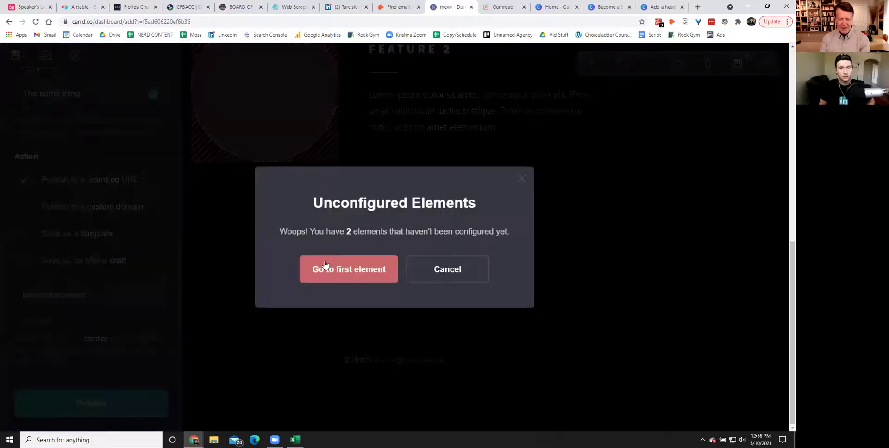
{"action": "left_click", "coordinate": [449, 268]}
- Delete the unconfigured image placeholders beside Feature 2 and Feature 1
{"action": "scroll", "coordinate": [305, 280], "scroll_direction": "up", "scroll_amount": 5}
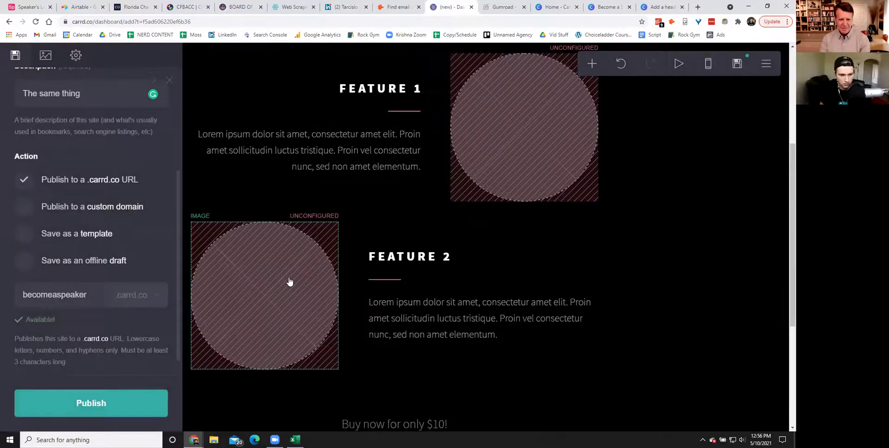
{"action": "left_click", "coordinate": [275, 275]}
{"action": "left_click", "coordinate": [76, 402]}
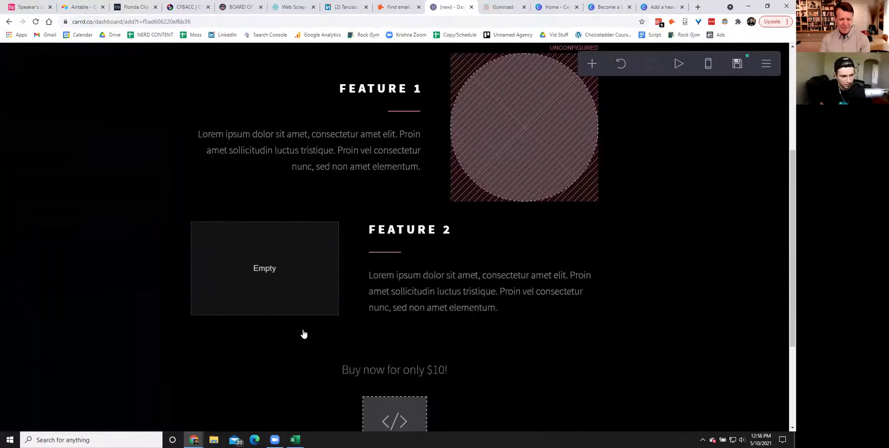
{"action": "left_click", "coordinate": [475, 198]}
{"action": "left_click", "coordinate": [47, 402]}
- Publish the site to becomeaspeaker.carrd.co and check the embedded Gumroad product on the live page
{"action": "scroll", "coordinate": [56, 398], "scroll_direction": "down", "scroll_amount": 3}
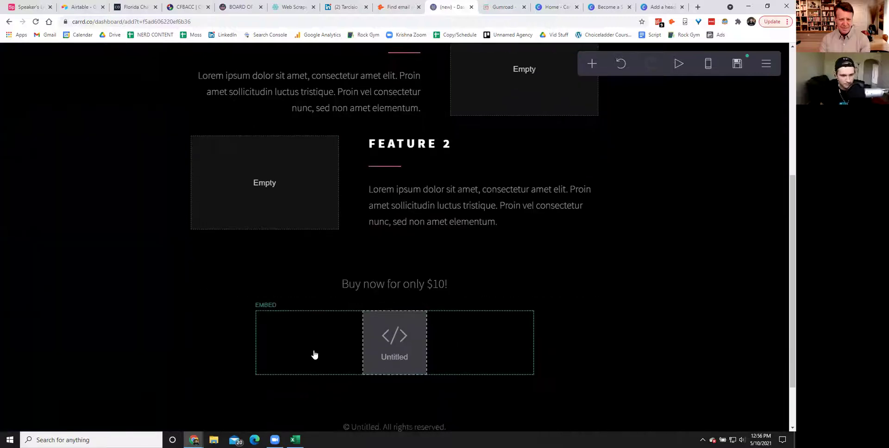
{"action": "left_click", "coordinate": [736, 63]}
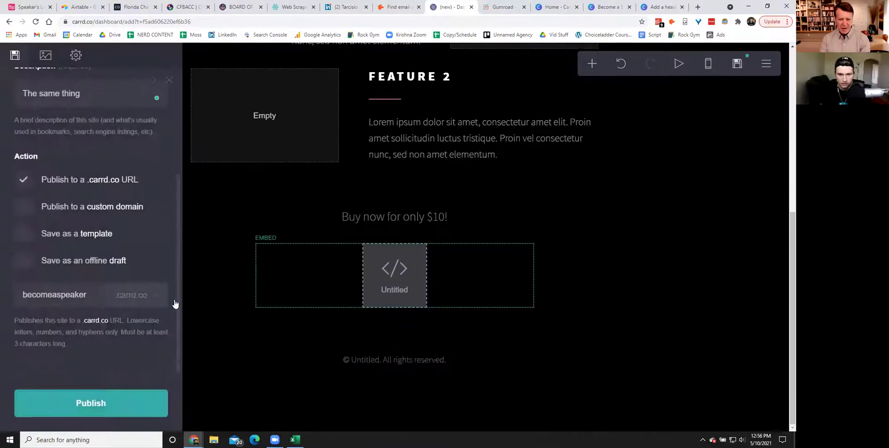
{"action": "left_click", "coordinate": [99, 399]}
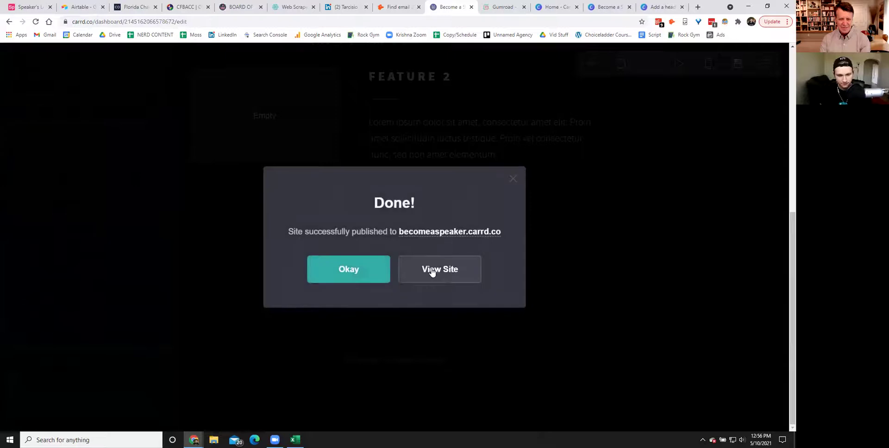
{"action": "left_click", "coordinate": [429, 270]}
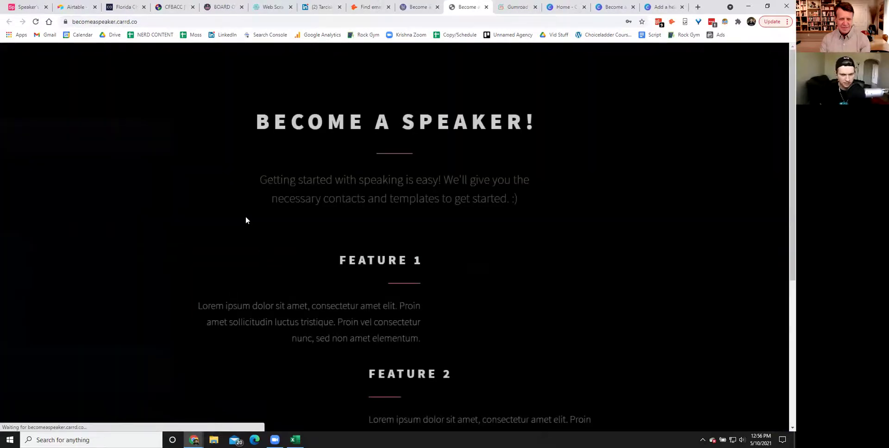
{"action": "scroll", "coordinate": [401, 165], "scroll_direction": "down", "scroll_amount": 10}
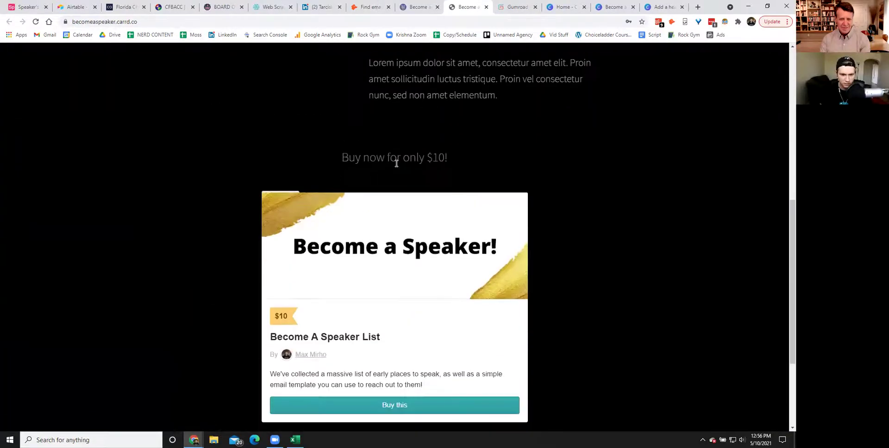
{"action": "scroll", "coordinate": [407, 185], "scroll_direction": "up", "scroll_amount": 2}
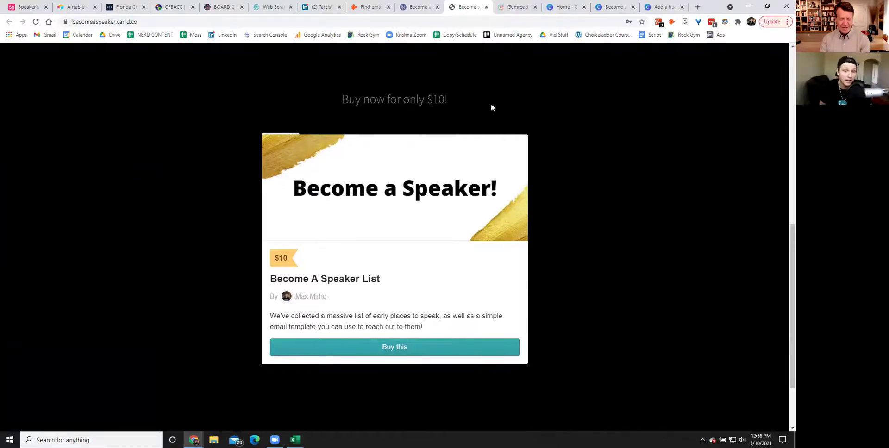
- Copy the product's Overlay embed code from Gumroad and replace the code in the Carrd page's Embed element with it
{"action": "left_click", "coordinate": [519, 5]}
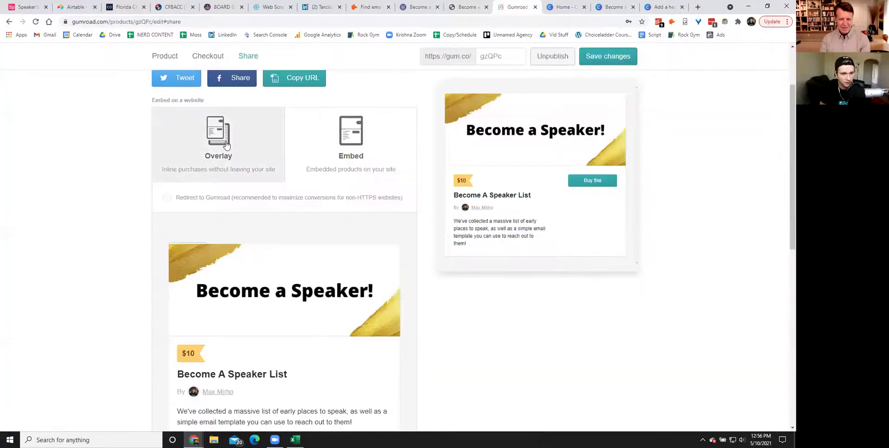
{"action": "left_click", "coordinate": [387, 377]}
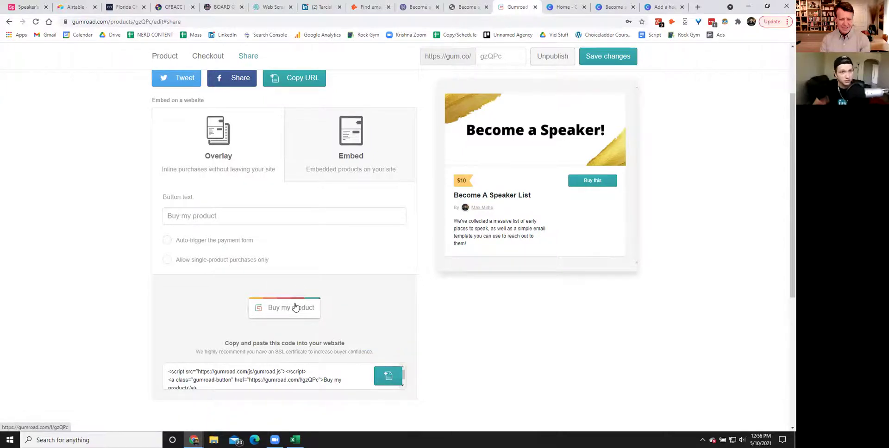
{"action": "left_click", "coordinate": [417, 7]}
{"action": "left_click", "coordinate": [357, 271]}
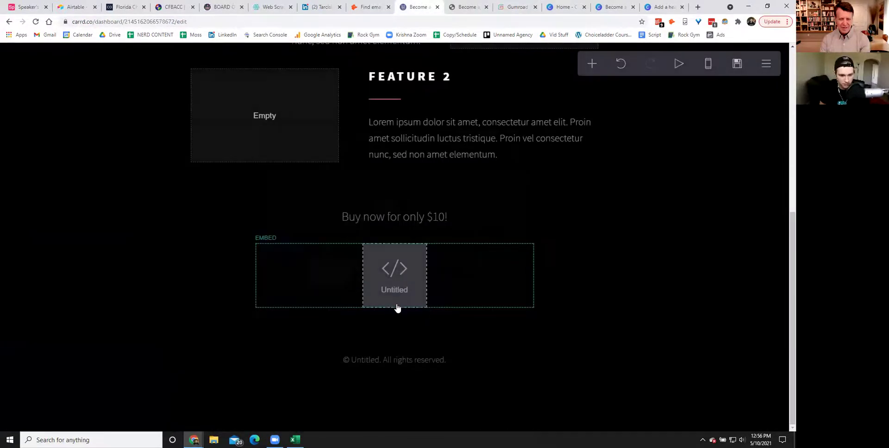
{"action": "left_click", "coordinate": [397, 305]}
{"action": "left_click", "coordinate": [75, 355]}
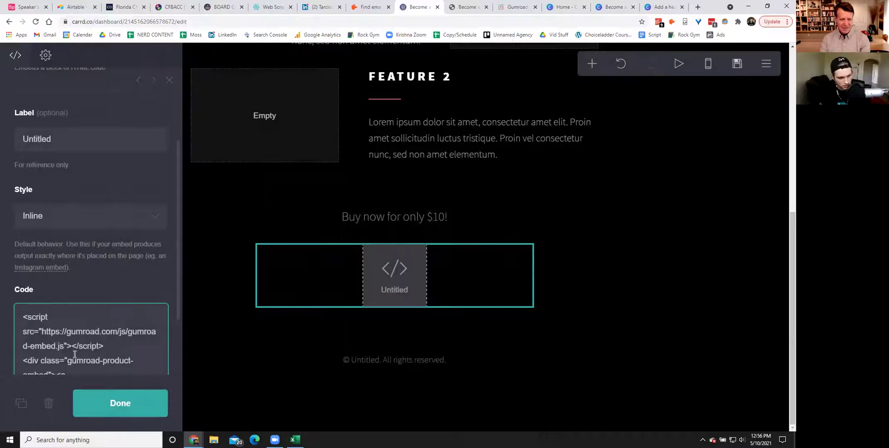
{"action": "key", "text": "ctrl+a"}
{"action": "key", "text": "ctrl+v"}
{"action": "left_click", "coordinate": [120, 403]}
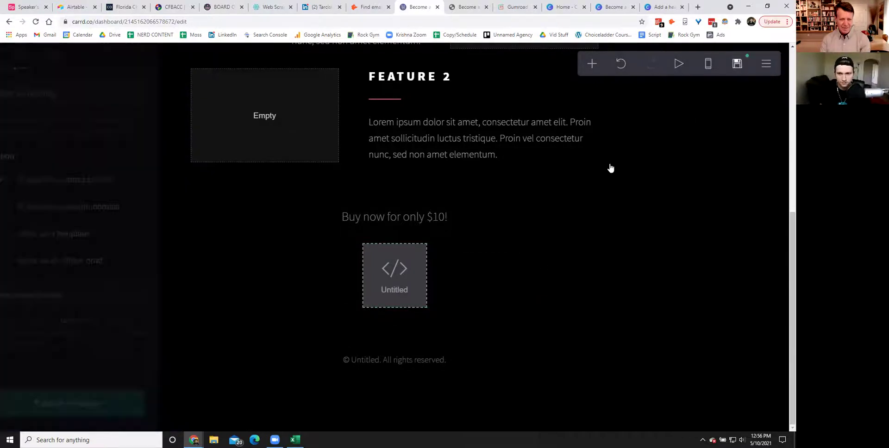
- Publish the changed site and view the Gumroad purchase button on the live page
{"action": "left_click", "coordinate": [93, 402]}
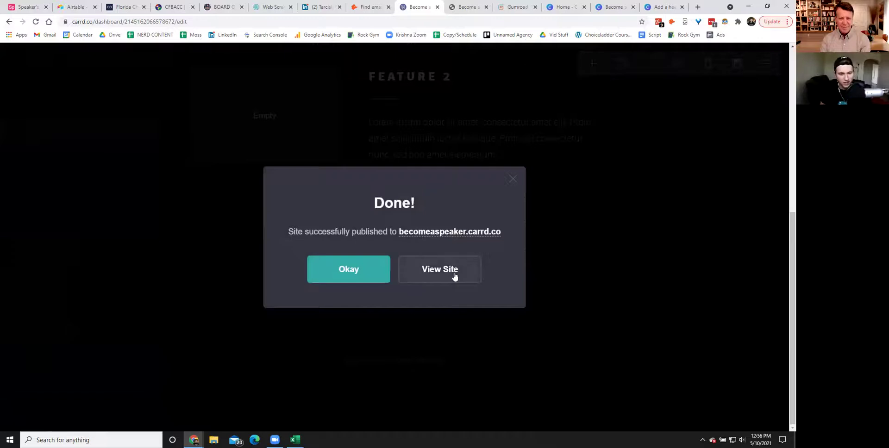
{"action": "left_click", "coordinate": [453, 274]}
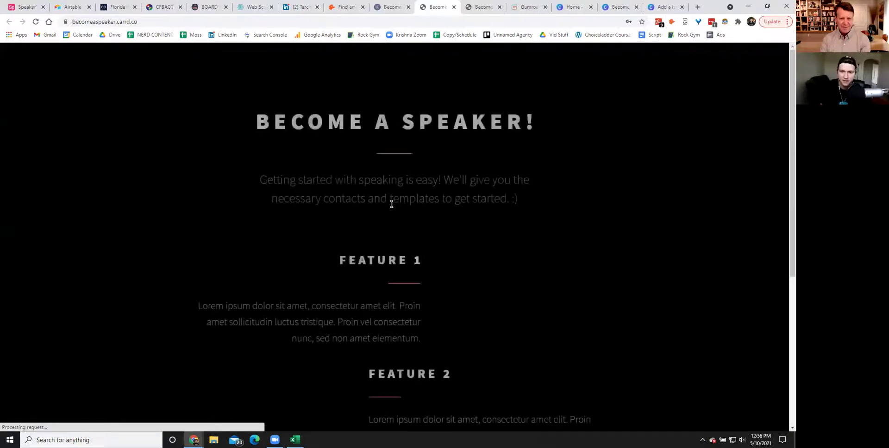
{"action": "scroll", "coordinate": [370, 203], "scroll_direction": "down", "scroll_amount": 1}
{"action": "scroll", "coordinate": [333, 202], "scroll_direction": "down", "scroll_amount": 5}
- Make a test purchase of the Become A Speaker List through the live page's Gumroad overlay, using the prefilled test card
{"action": "left_click", "coordinate": [390, 299]}
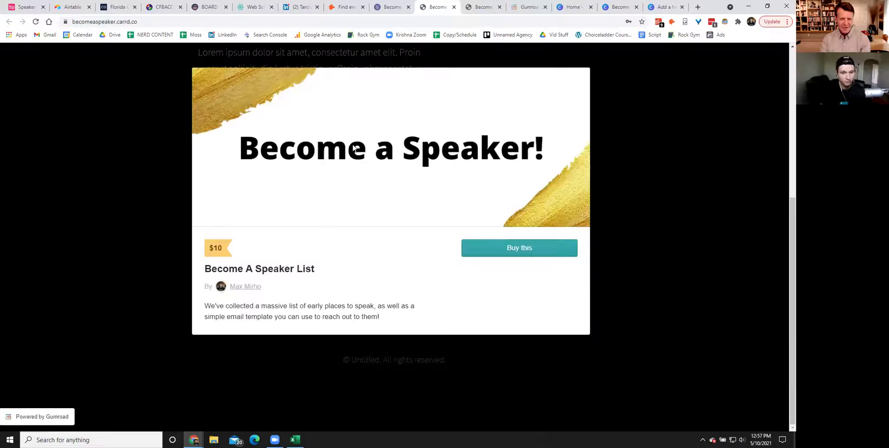
{"action": "left_click", "coordinate": [507, 251]}
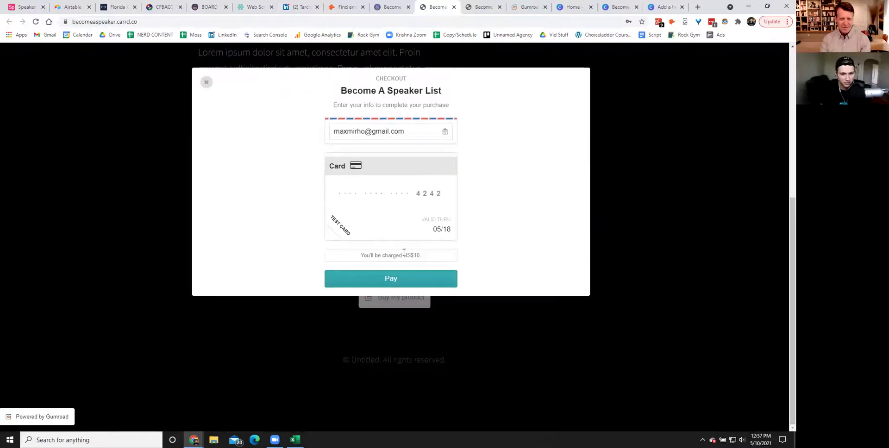
{"action": "left_click", "coordinate": [400, 283]}
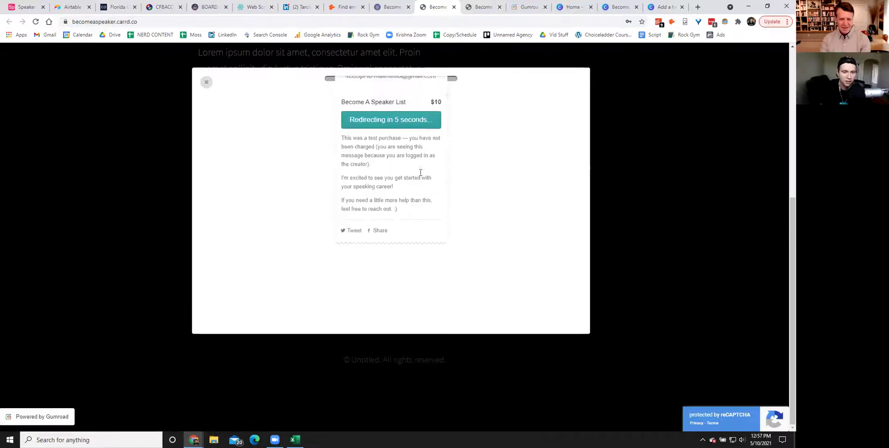
{"action": "left_click_drag", "start_coordinate": [342, 270], "coordinate": [419, 284]}
{"action": "left_click", "coordinate": [416, 284]}
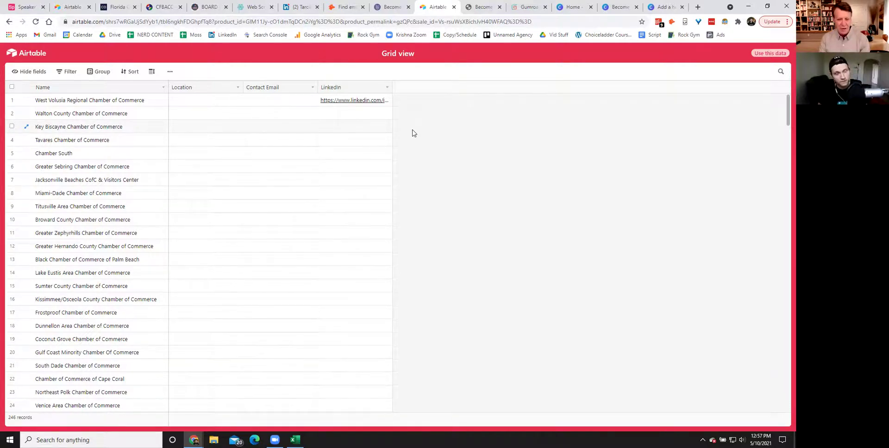
- Review the earlier live page with the embedded product, reload it, and return to the purchased Airtable list
{"action": "left_click", "coordinate": [481, 7]}
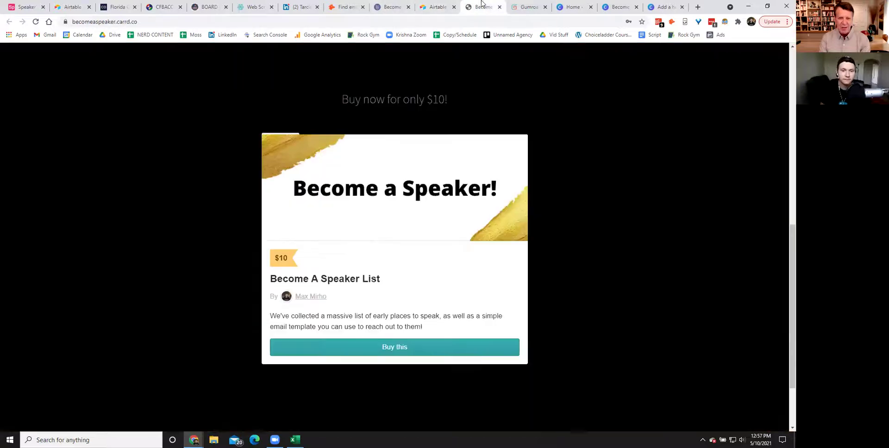
{"action": "scroll", "coordinate": [252, 171], "scroll_direction": "up", "scroll_amount": 8}
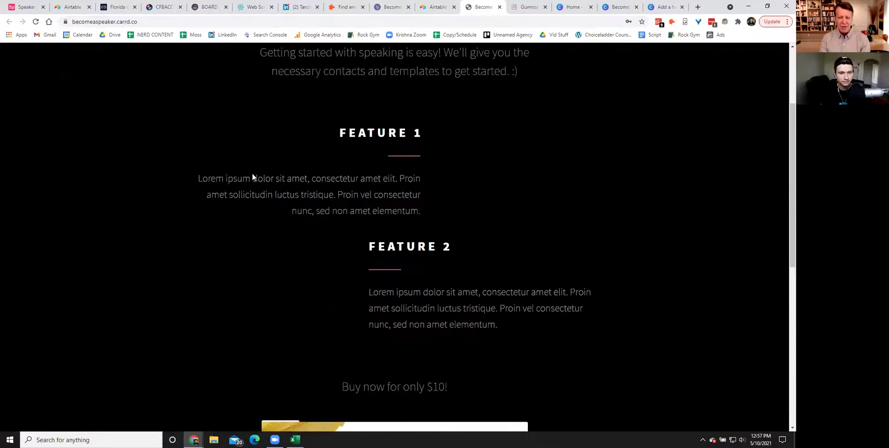
{"action": "left_click", "coordinate": [35, 22]}
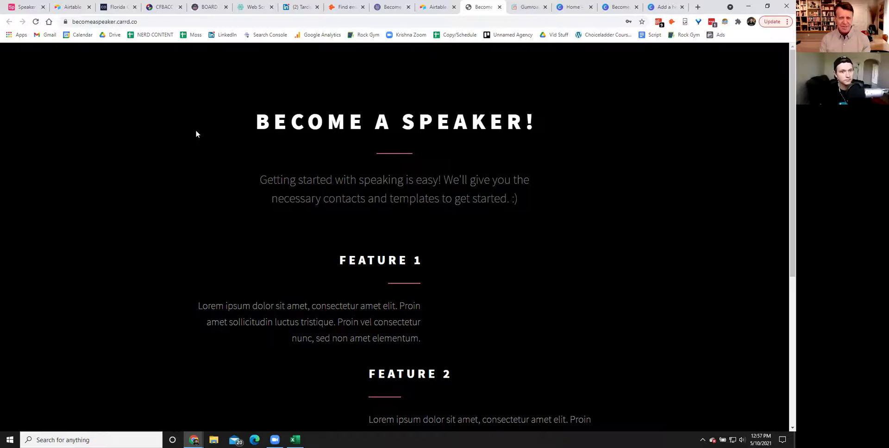
{"action": "left_click", "coordinate": [434, 7]}
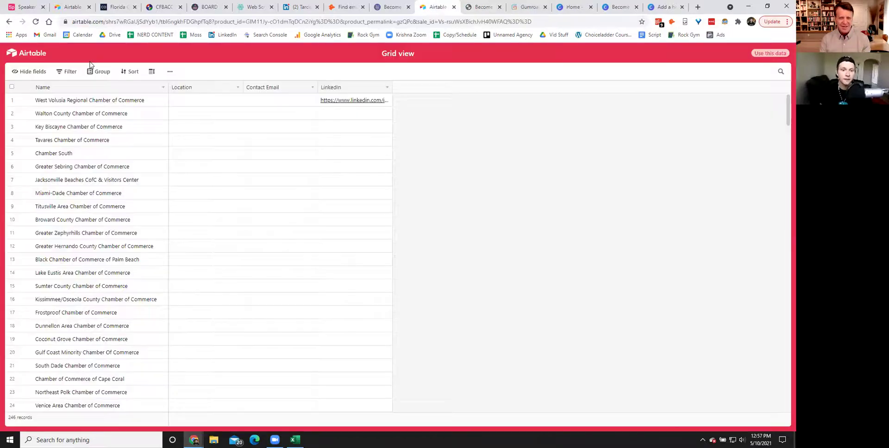
- Review the shared Airtable list and its research sources: the Florida chambers directory, the Web Scraper site and the Hunter email finder
{"action": "left_click", "coordinate": [72, 6]}
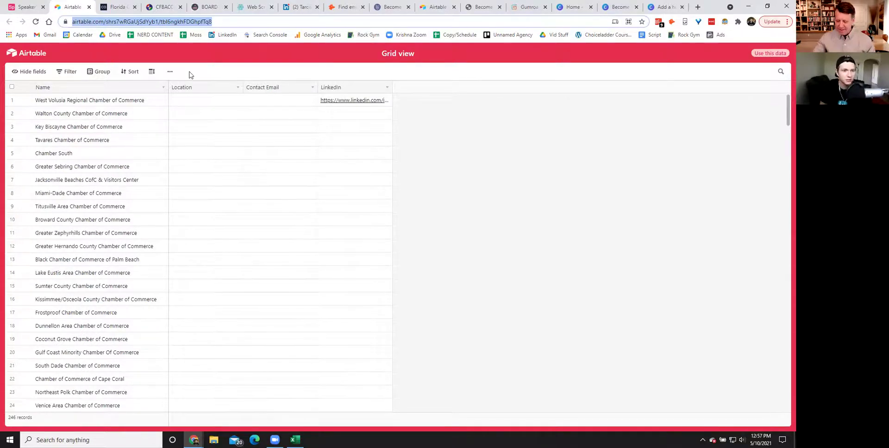
{"action": "left_click", "coordinate": [121, 7]}
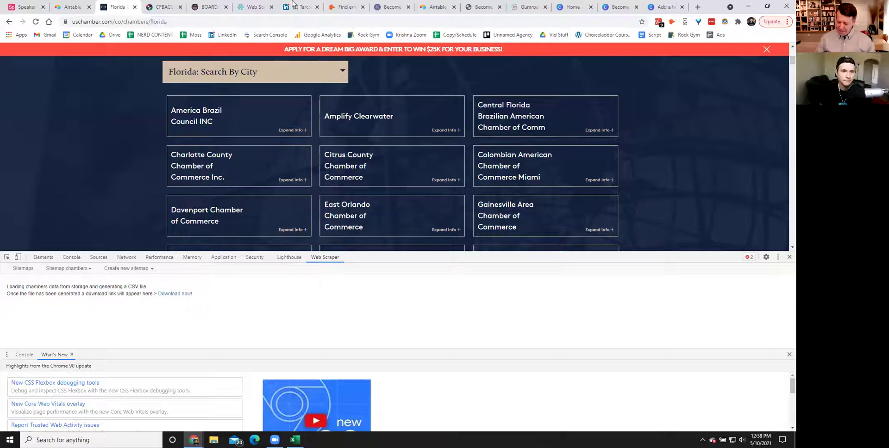
{"action": "left_click", "coordinate": [251, 7]}
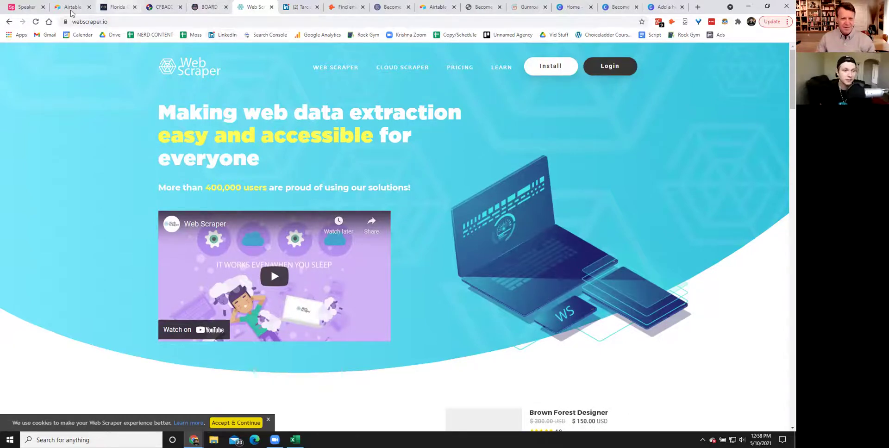
{"action": "left_click", "coordinate": [338, 5]}
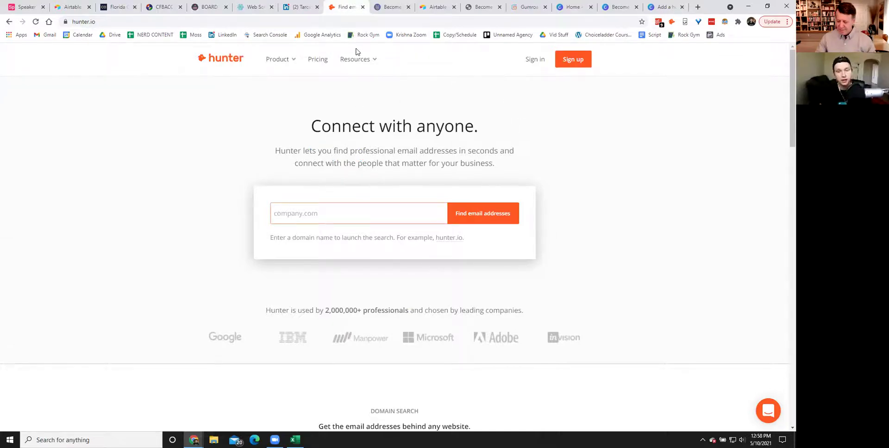
{"action": "mouse_move", "coordinate": [360, 56]}
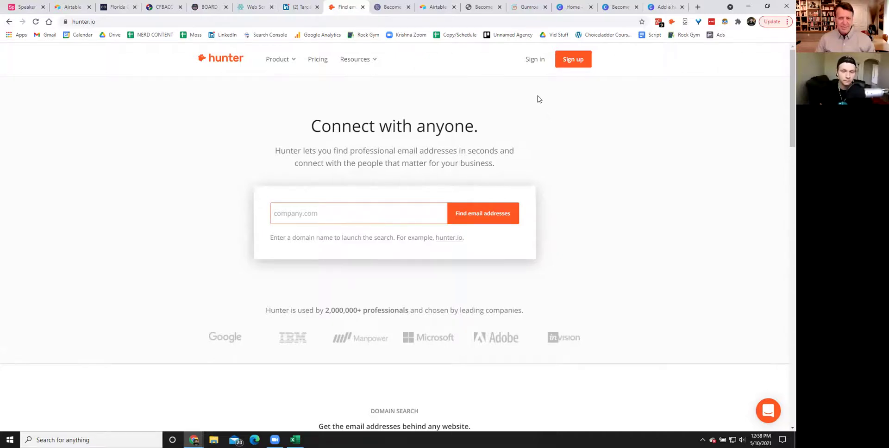
- Dismiss the publish confirmation in Carrd and review the Become a Speaker page from its heading to the Embed element's settings
{"action": "left_click", "coordinate": [399, 6]}
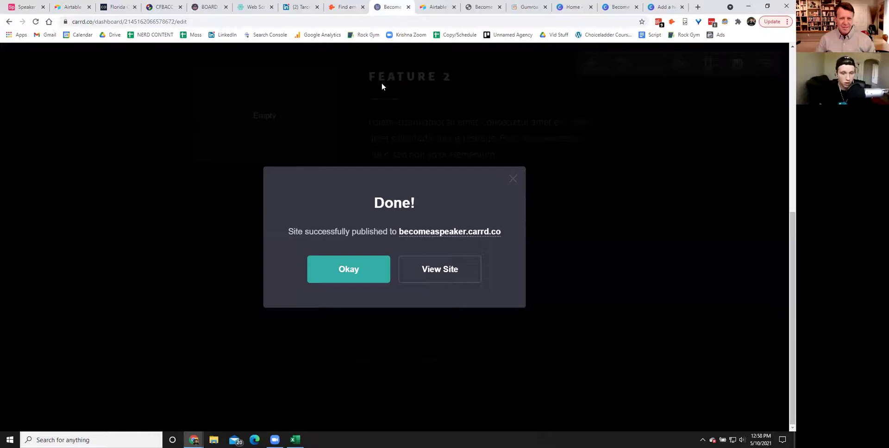
{"action": "left_click", "coordinate": [513, 180]}
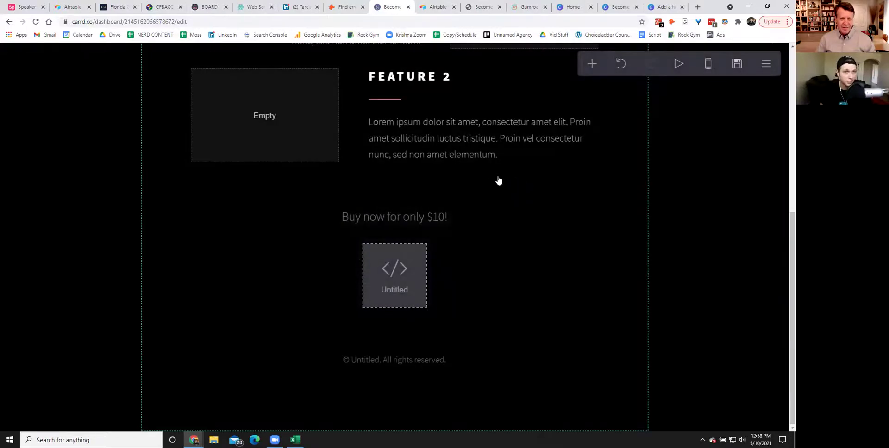
{"action": "scroll", "coordinate": [369, 210], "scroll_direction": "up", "scroll_amount": 6}
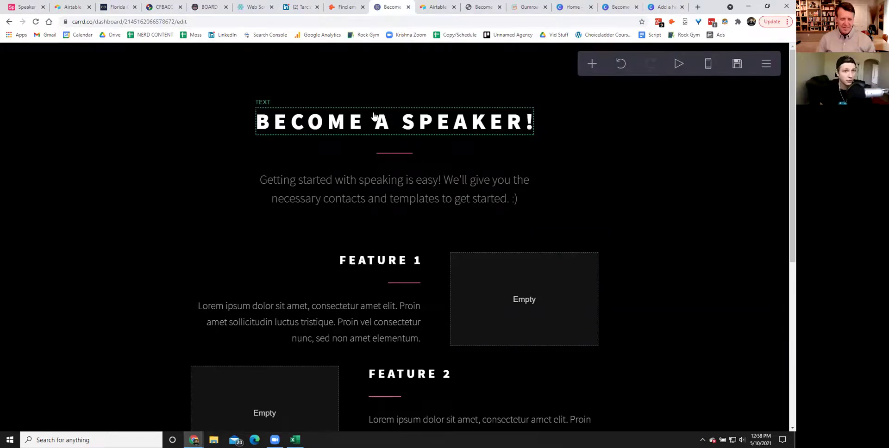
{"action": "scroll", "coordinate": [502, 157], "scroll_direction": "down", "scroll_amount": 5}
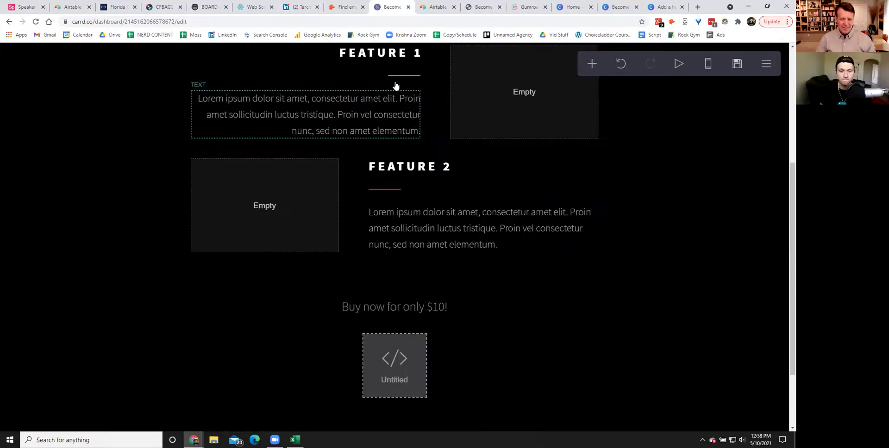
{"action": "scroll", "coordinate": [376, 212], "scroll_direction": "up", "scroll_amount": 5}
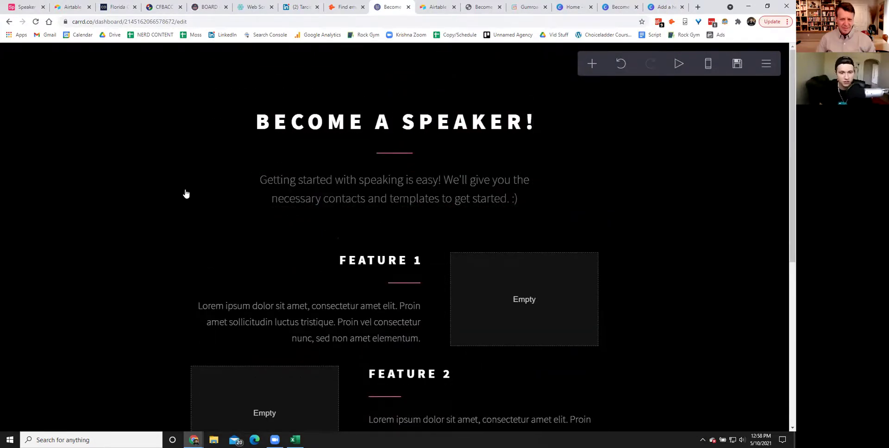
{"action": "scroll", "coordinate": [214, 194], "scroll_direction": "down", "scroll_amount": 5}
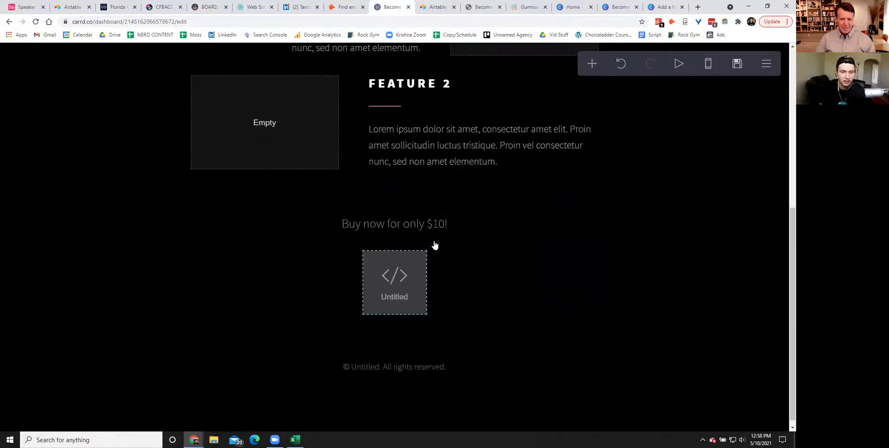
{"action": "left_click", "coordinate": [379, 227]}
{"action": "left_click", "coordinate": [401, 280]}
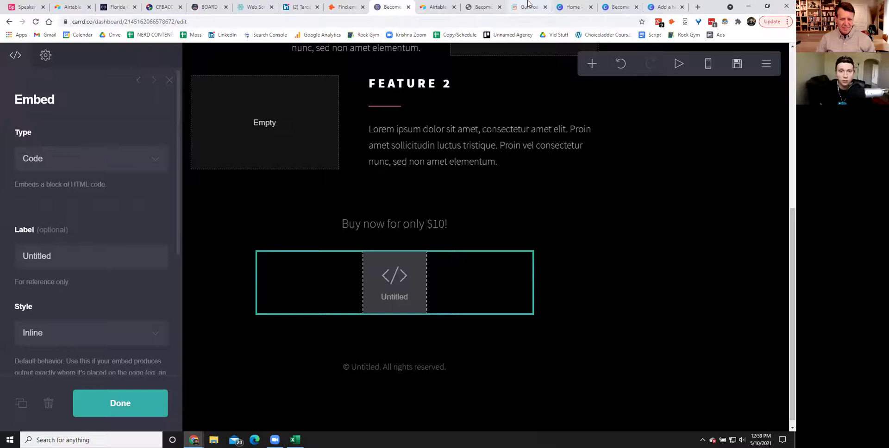
- Review the product's Gumroad sharing options and the shared Airtable list, and close the Embed element's settings in Carrd
{"action": "left_click", "coordinate": [528, 6]}
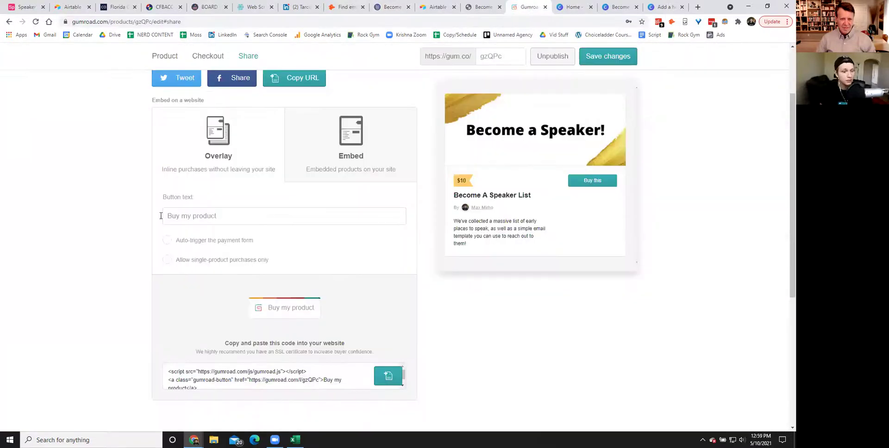
{"action": "scroll", "coordinate": [294, 243], "scroll_direction": "up", "scroll_amount": 2}
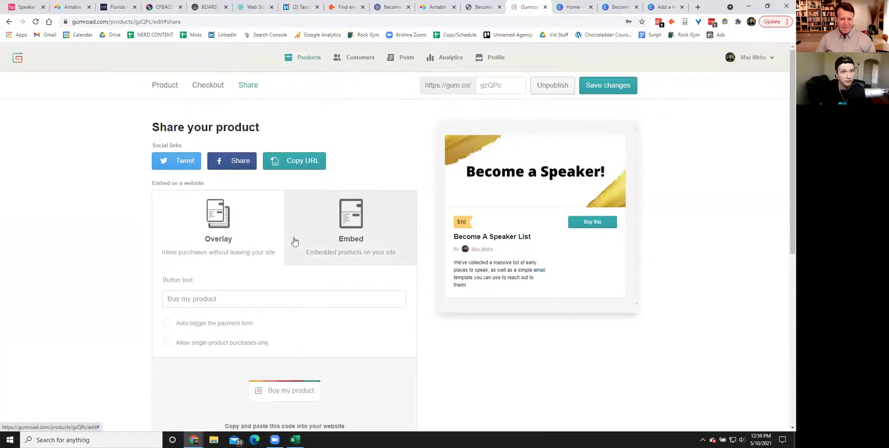
{"action": "left_click", "coordinate": [70, 7]}
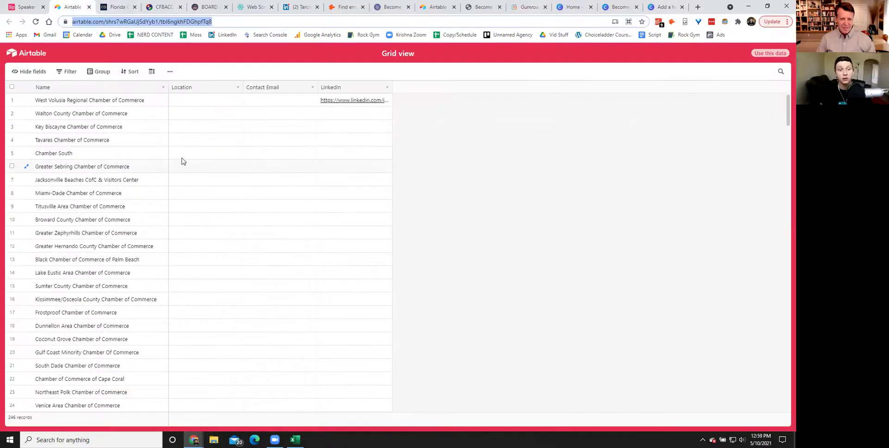
{"action": "left_click", "coordinate": [515, 7]}
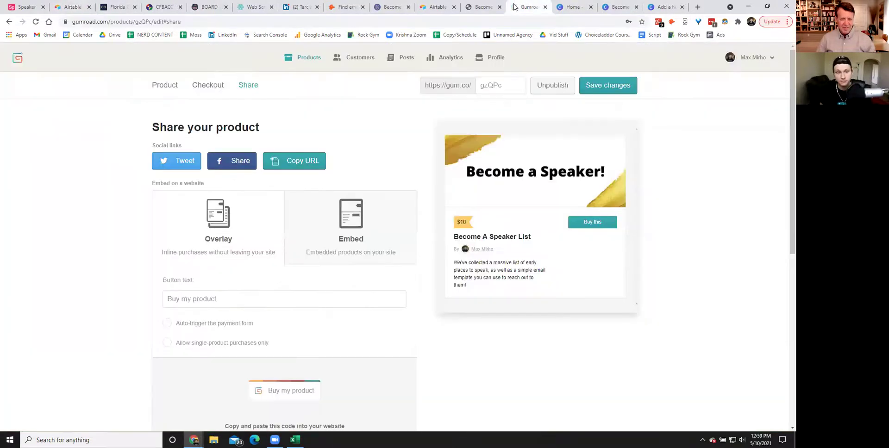
{"action": "left_click", "coordinate": [295, 167]}
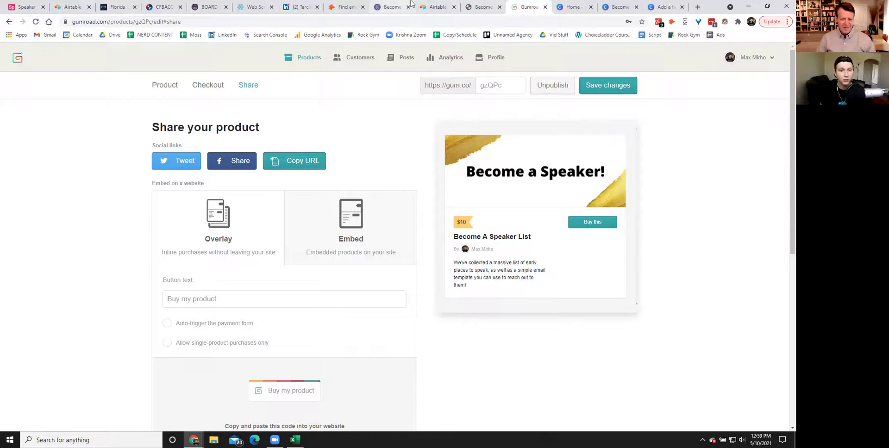
{"action": "left_click", "coordinate": [392, 6]}
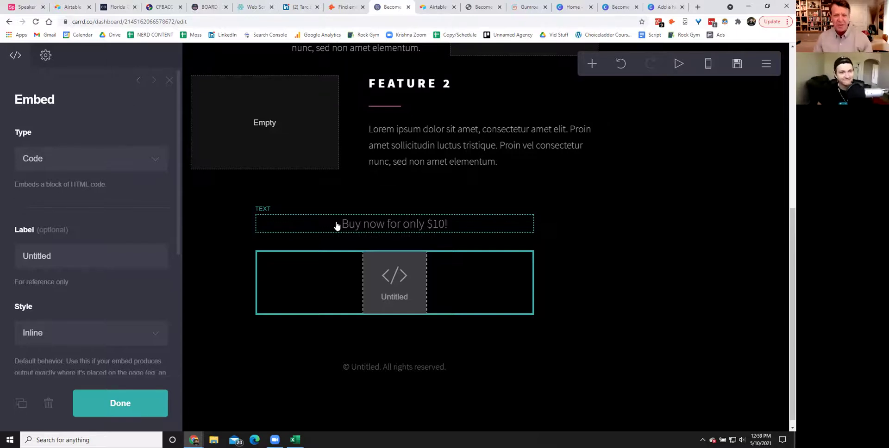
{"action": "left_click", "coordinate": [157, 398]}
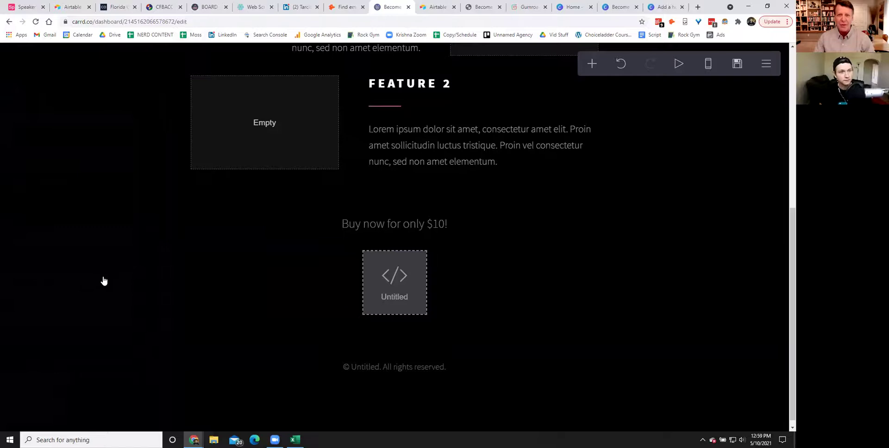